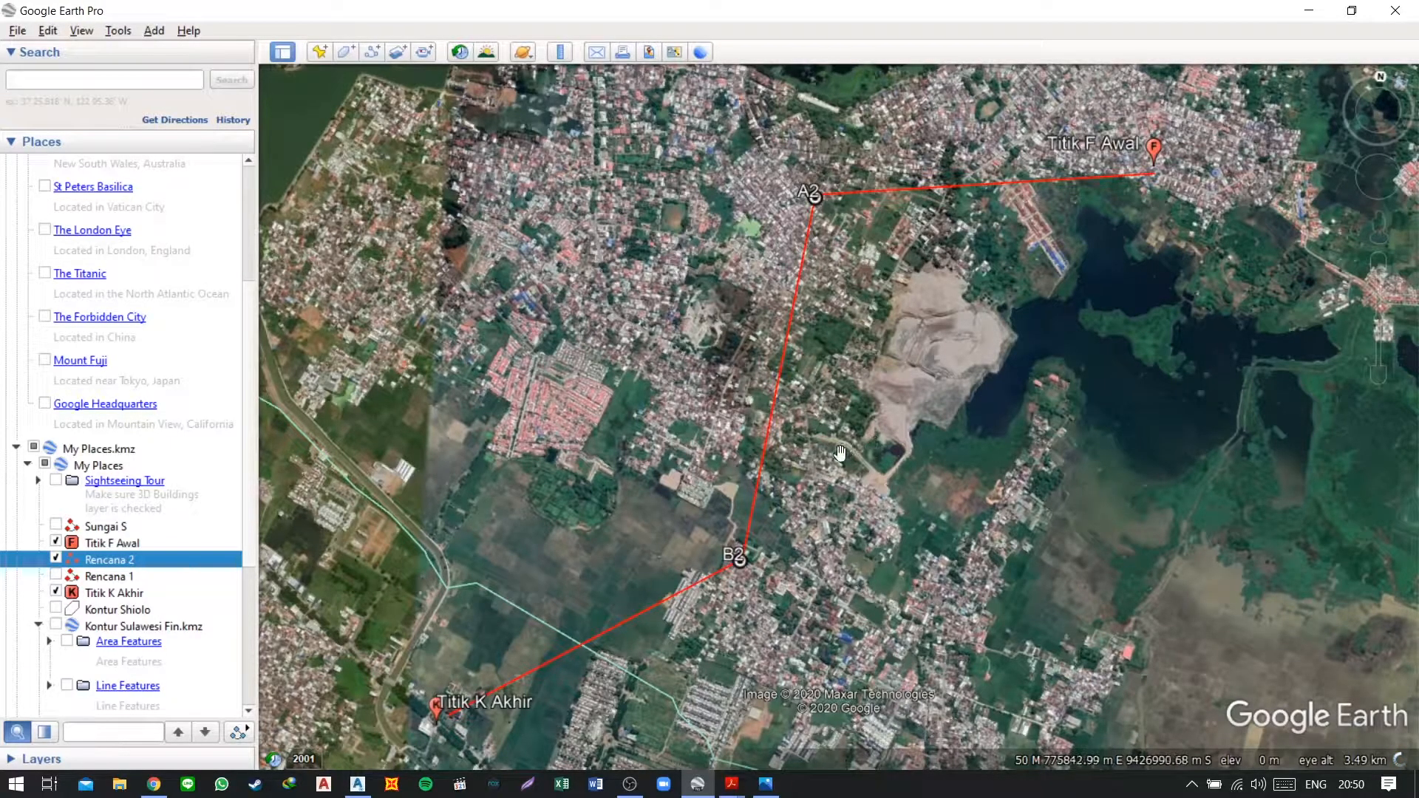
Step: Review the TCPGJ Antar Kota 1997 and TCPGJ Dalam Kota 2001 road standards, and the Rencana 2 route from Titik F Awal to Titik K Akhir in Google Earth
mouse_move(732, 783)
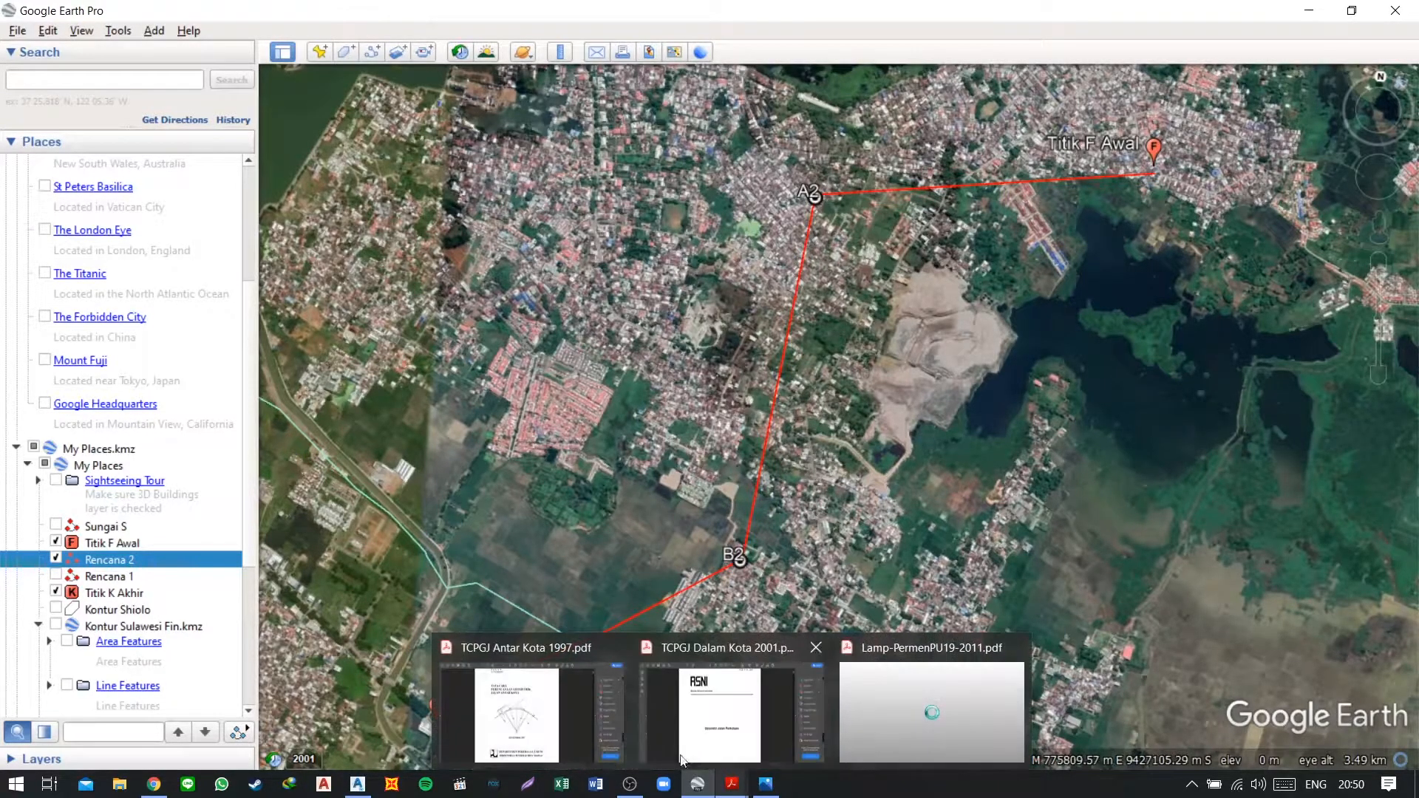
click(577, 725)
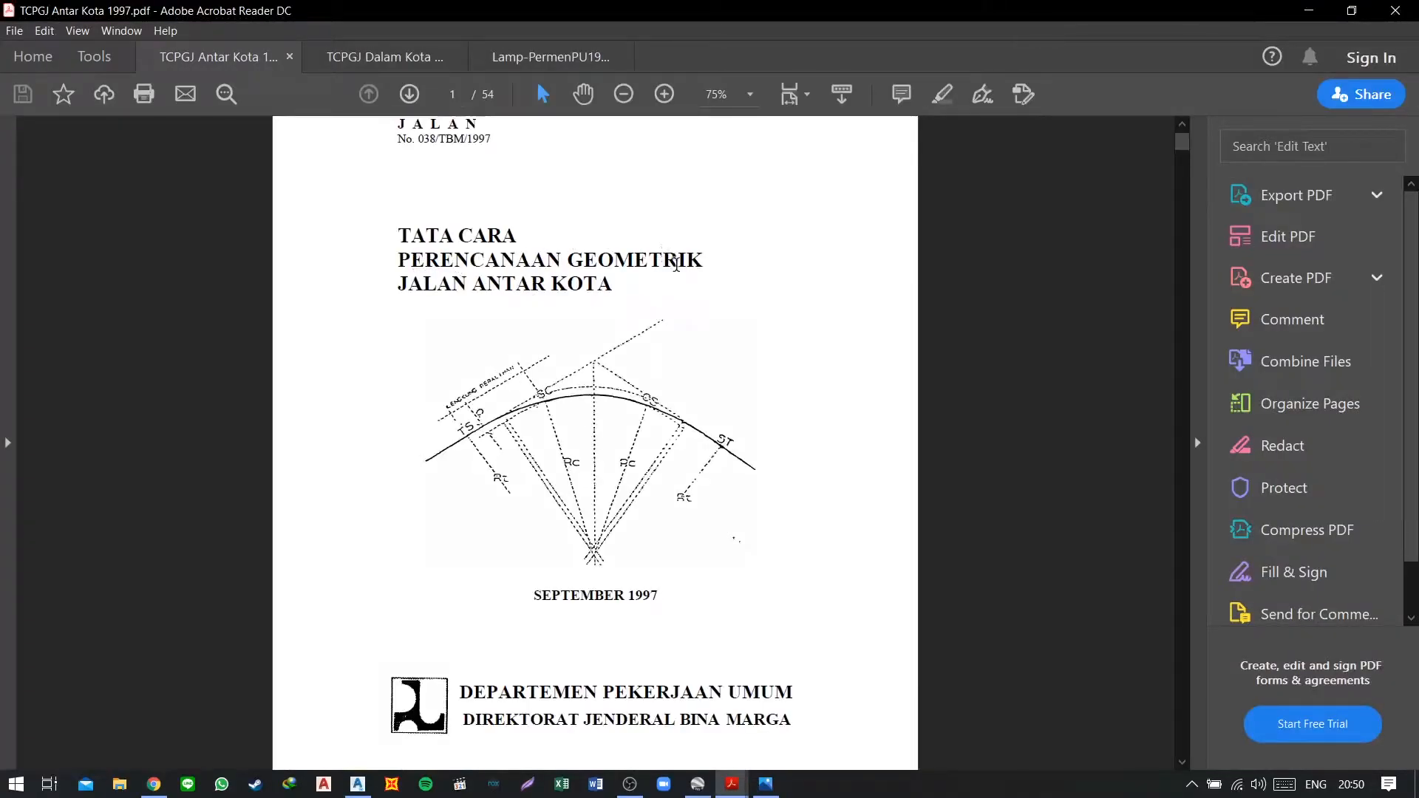
click(386, 58)
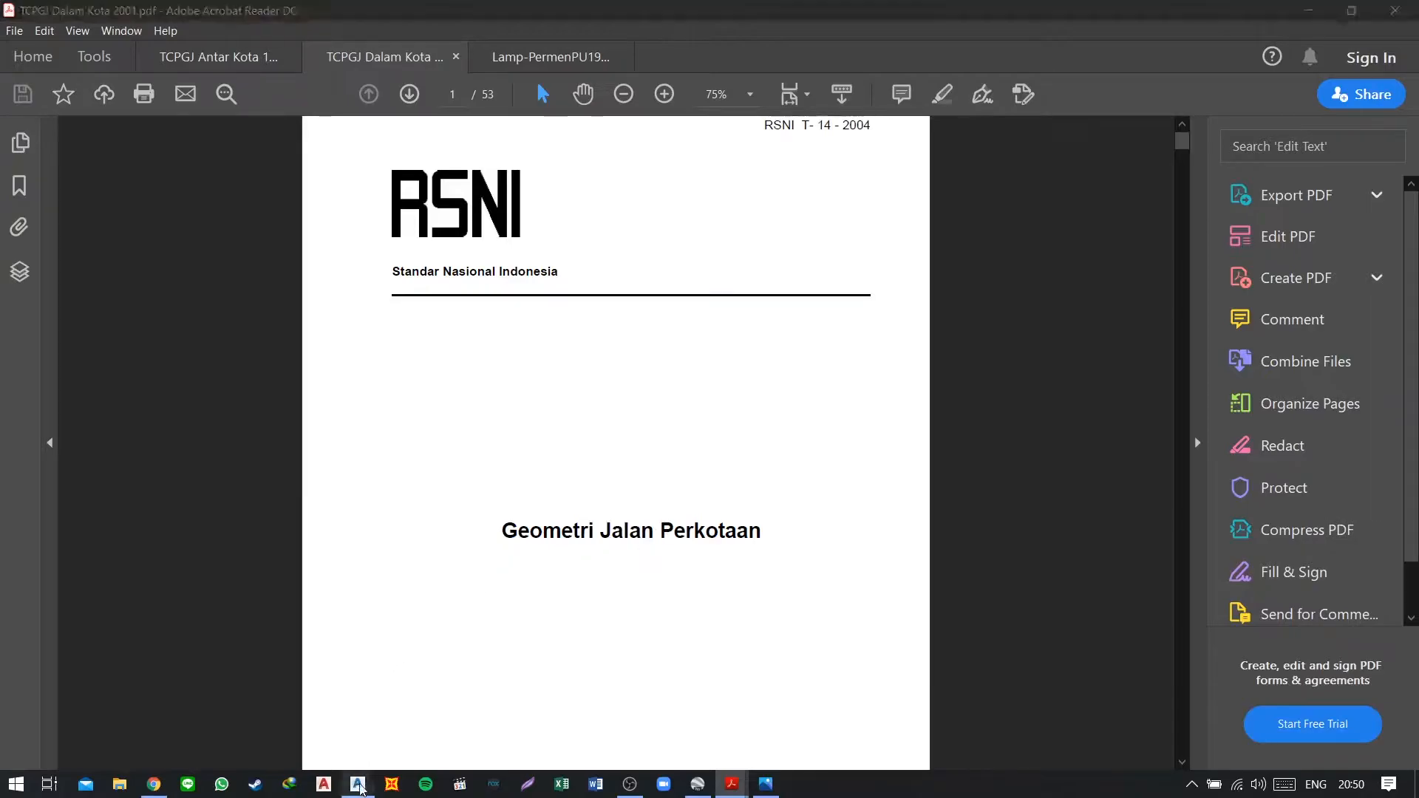
click(357, 784)
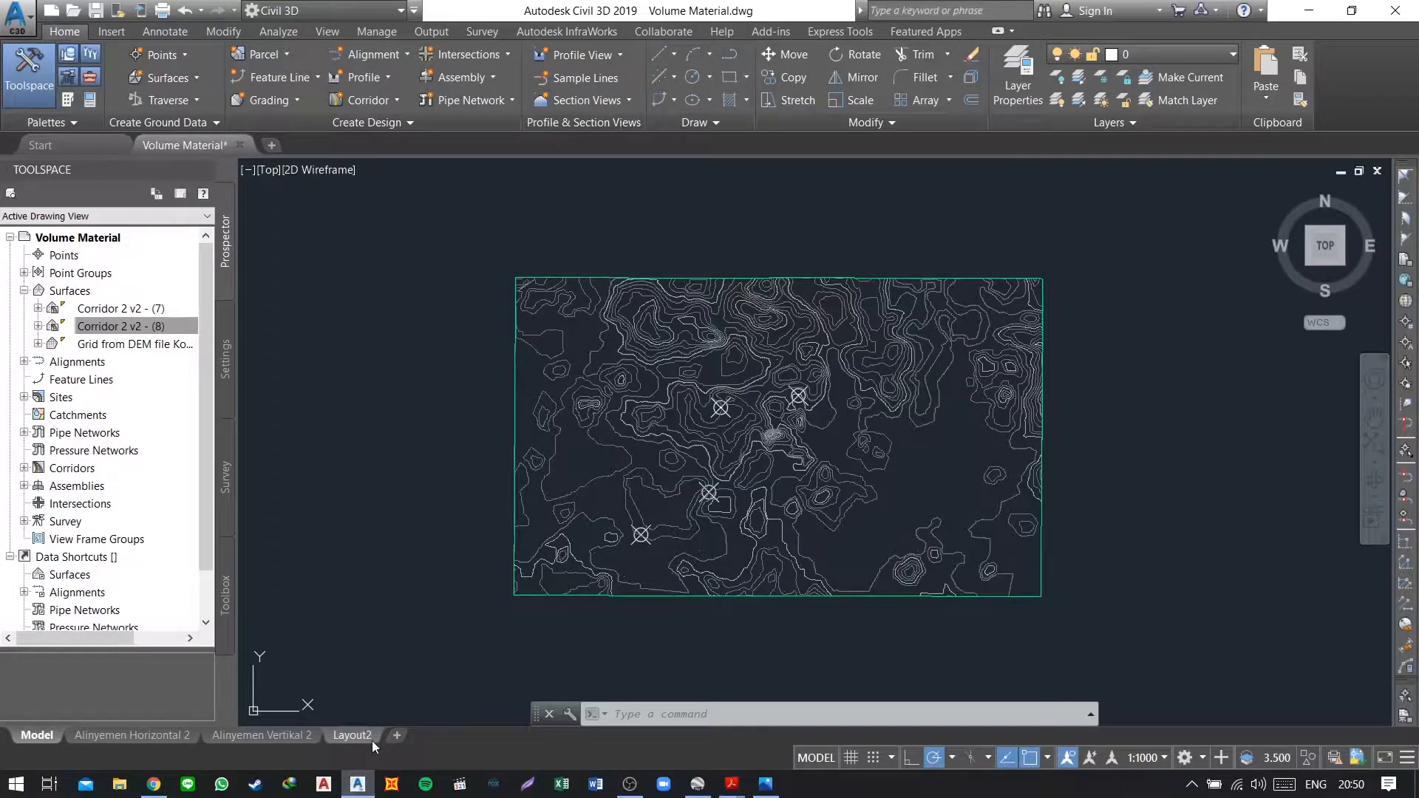
click(697, 783)
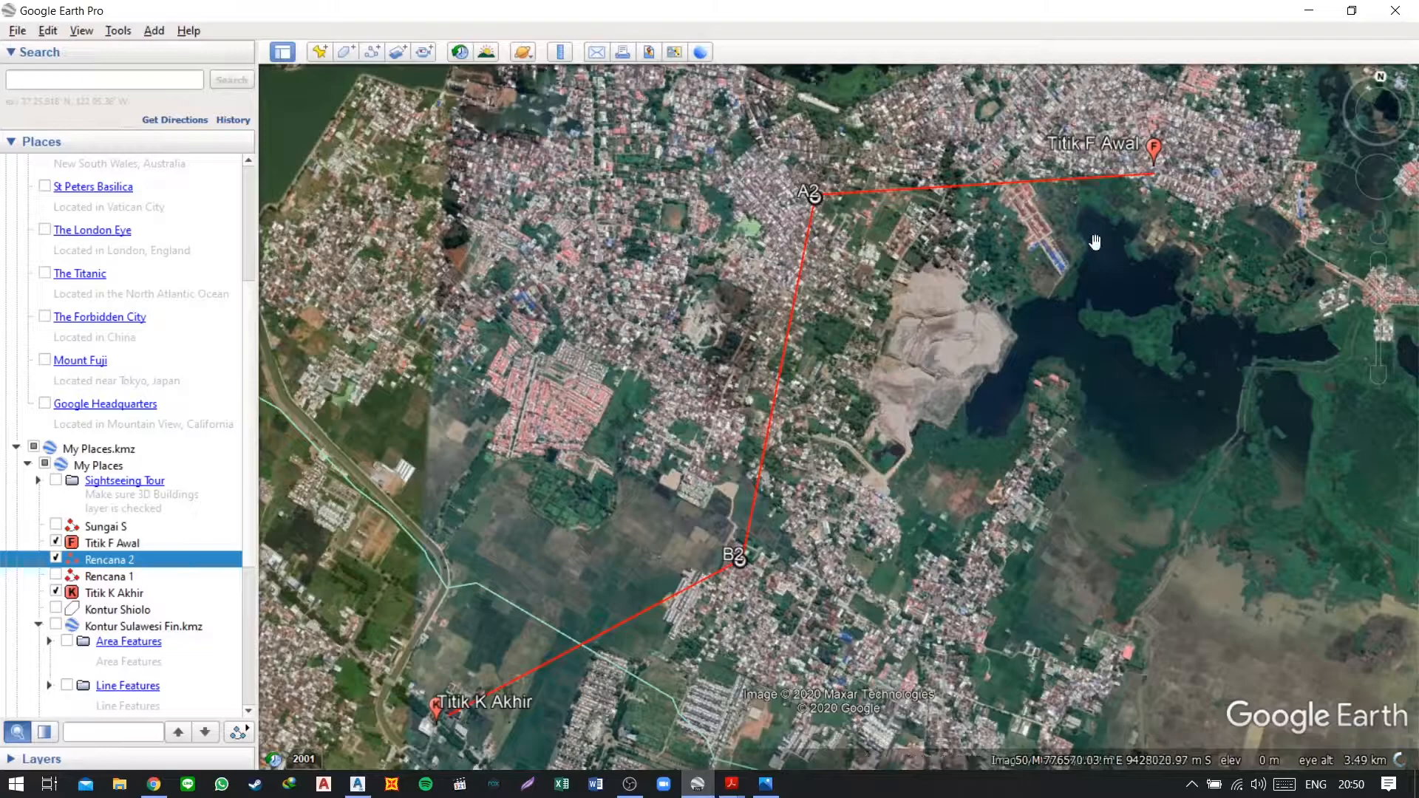
mouse_move(1071, 246)
mouse_down()
mouse_move(1065, 269)
mouse_move(1081, 247)
mouse_up()
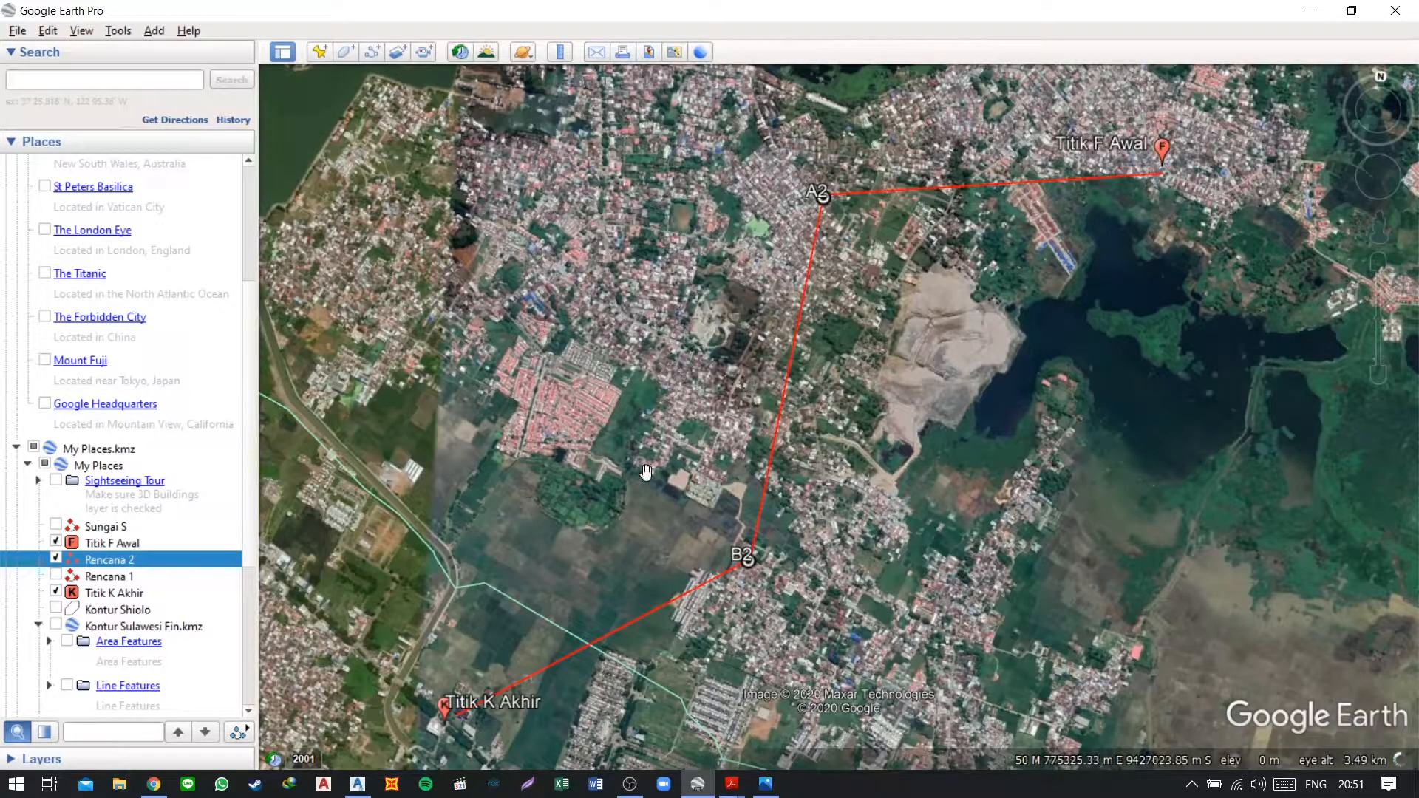
Step: Switch to Civil 3D and choose the drawing file _EII-WBN+ANZ.dwg from the Perancangan Jalan folder as the block to insert
click(358, 784)
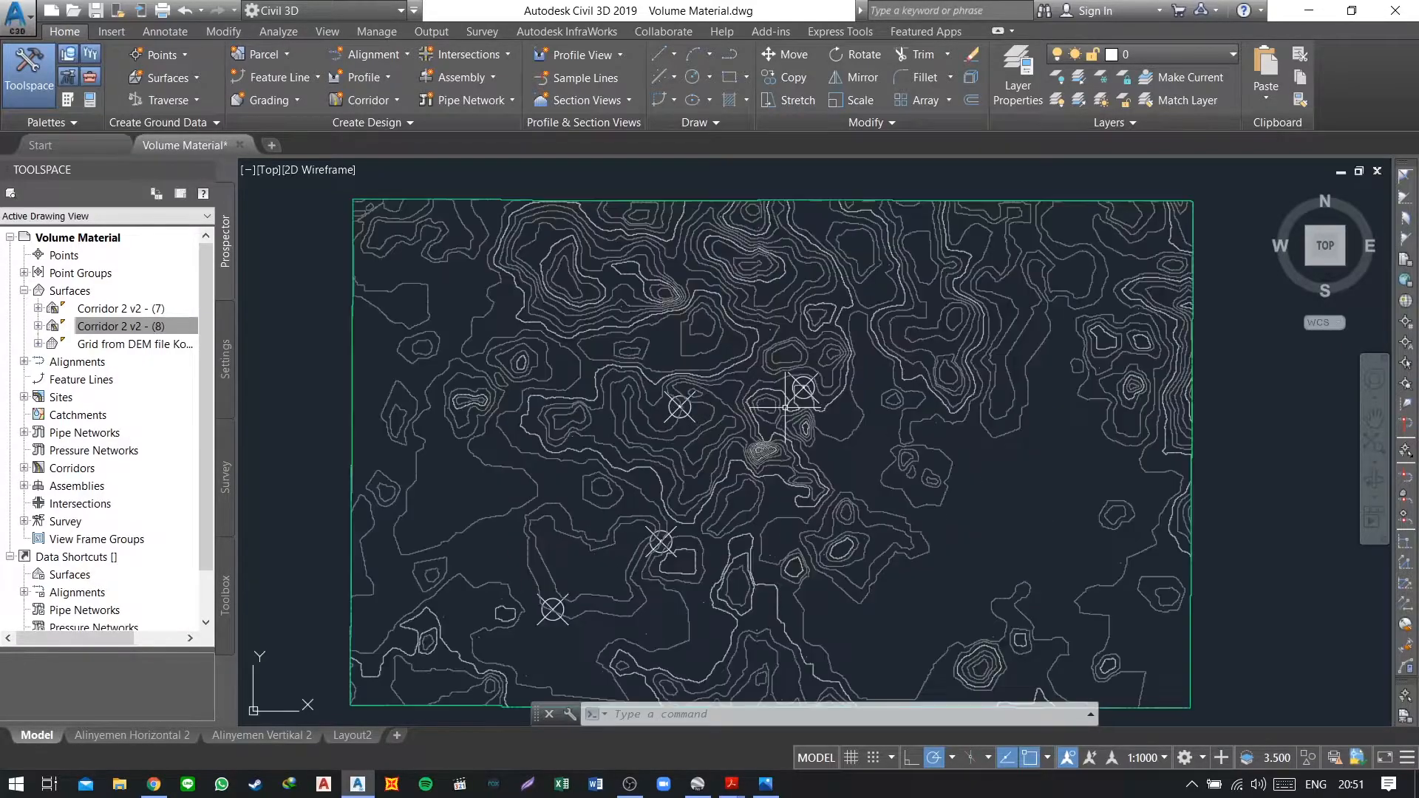
mouse_move(807, 409)
middle_down()
mouse_move(751, 416)
mouse_move(761, 408)
middle_up()
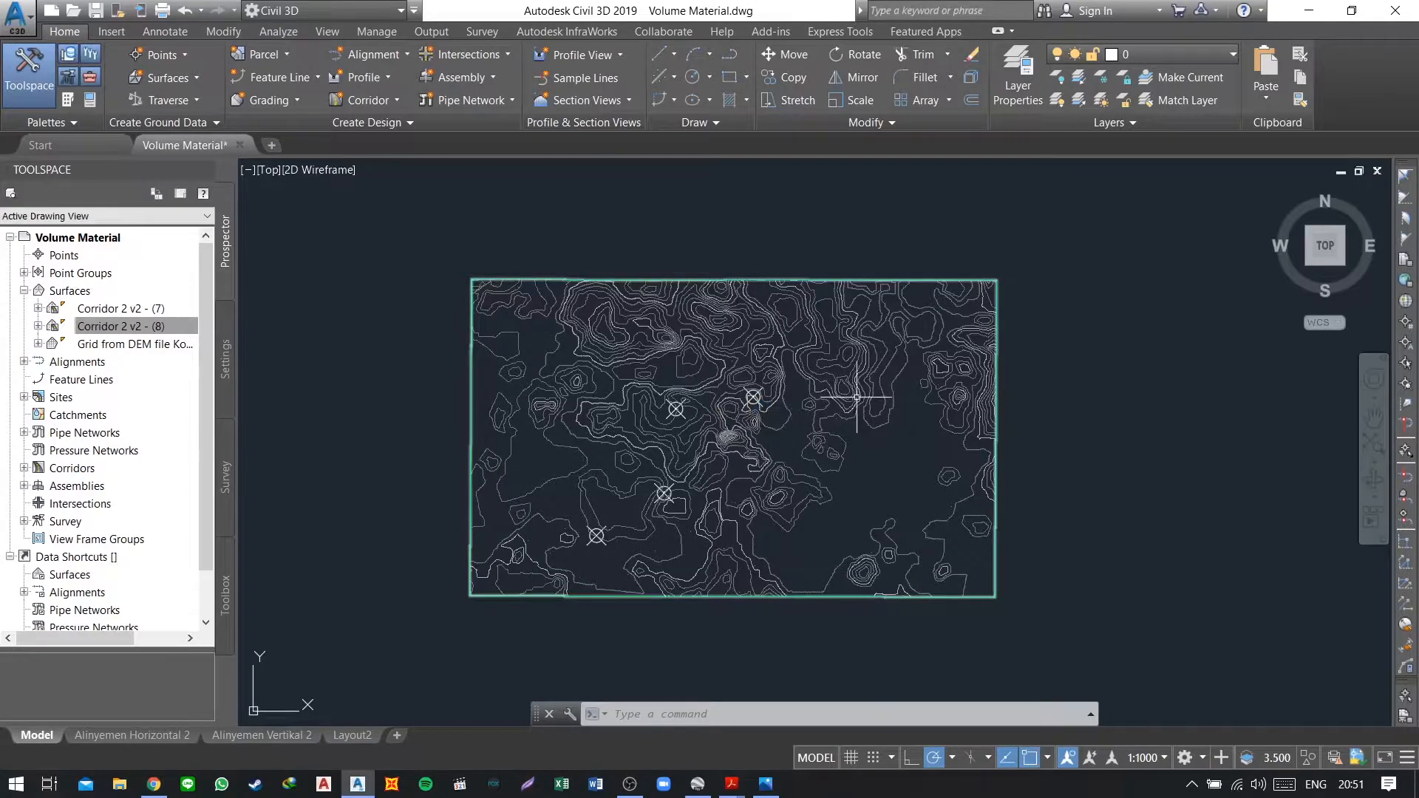
text(i)
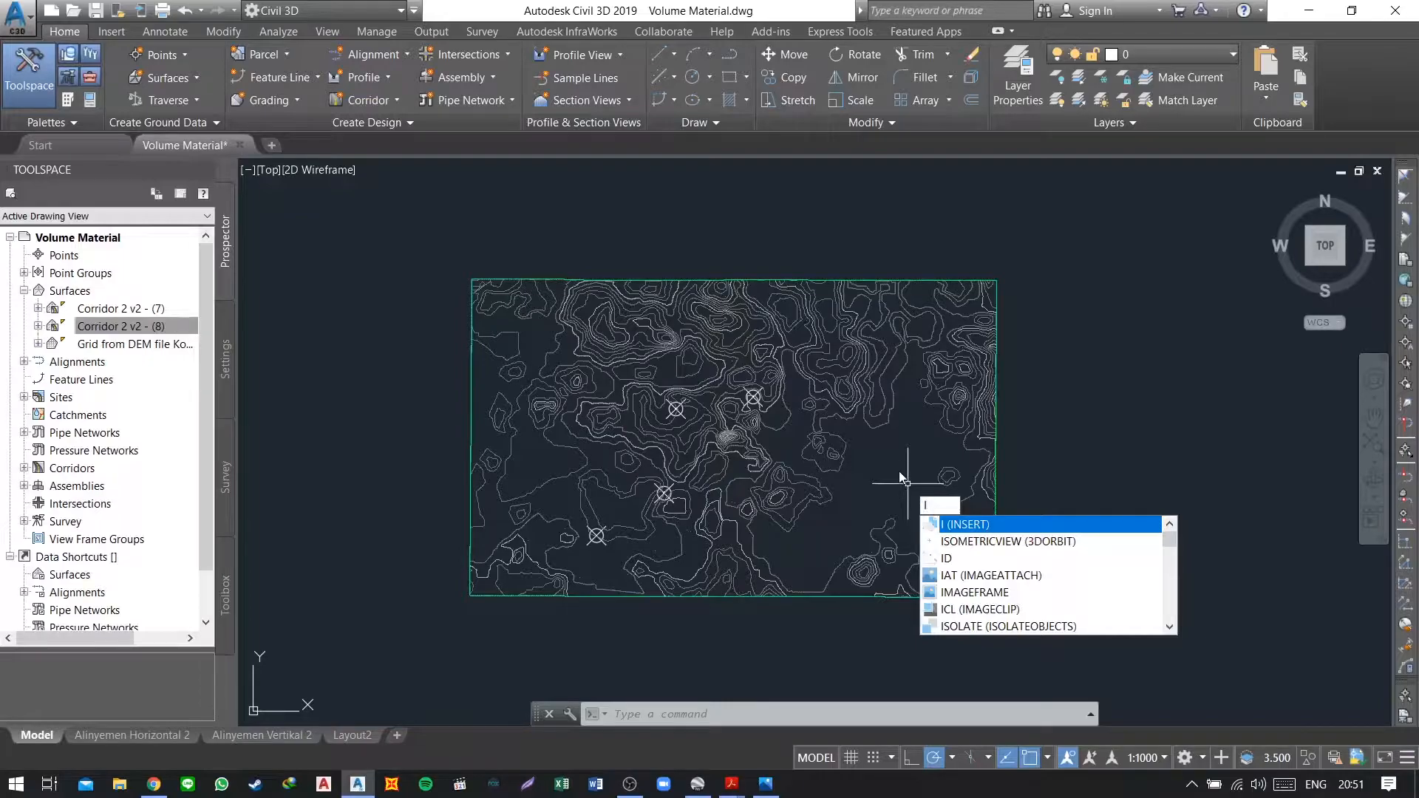
key(BackSpace)
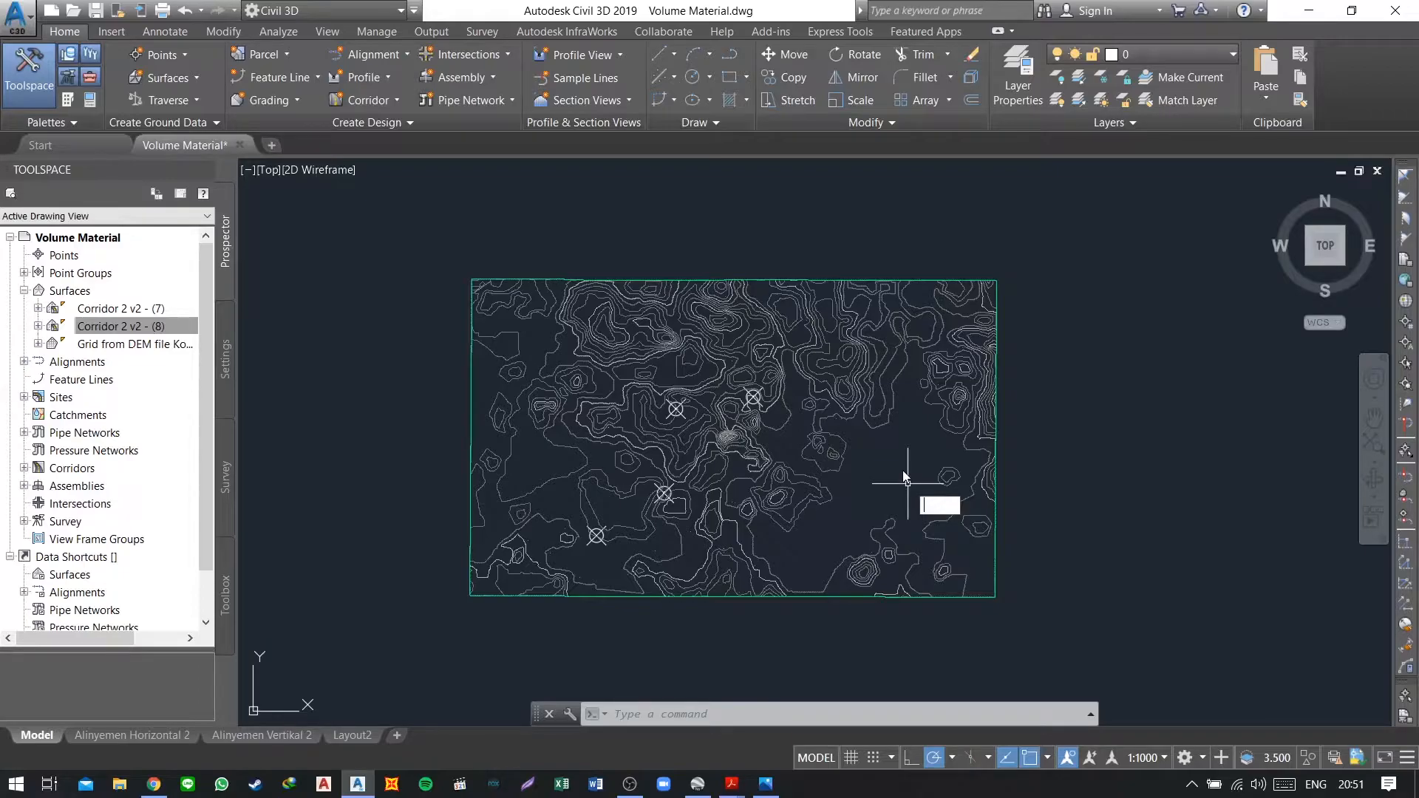
text(i)
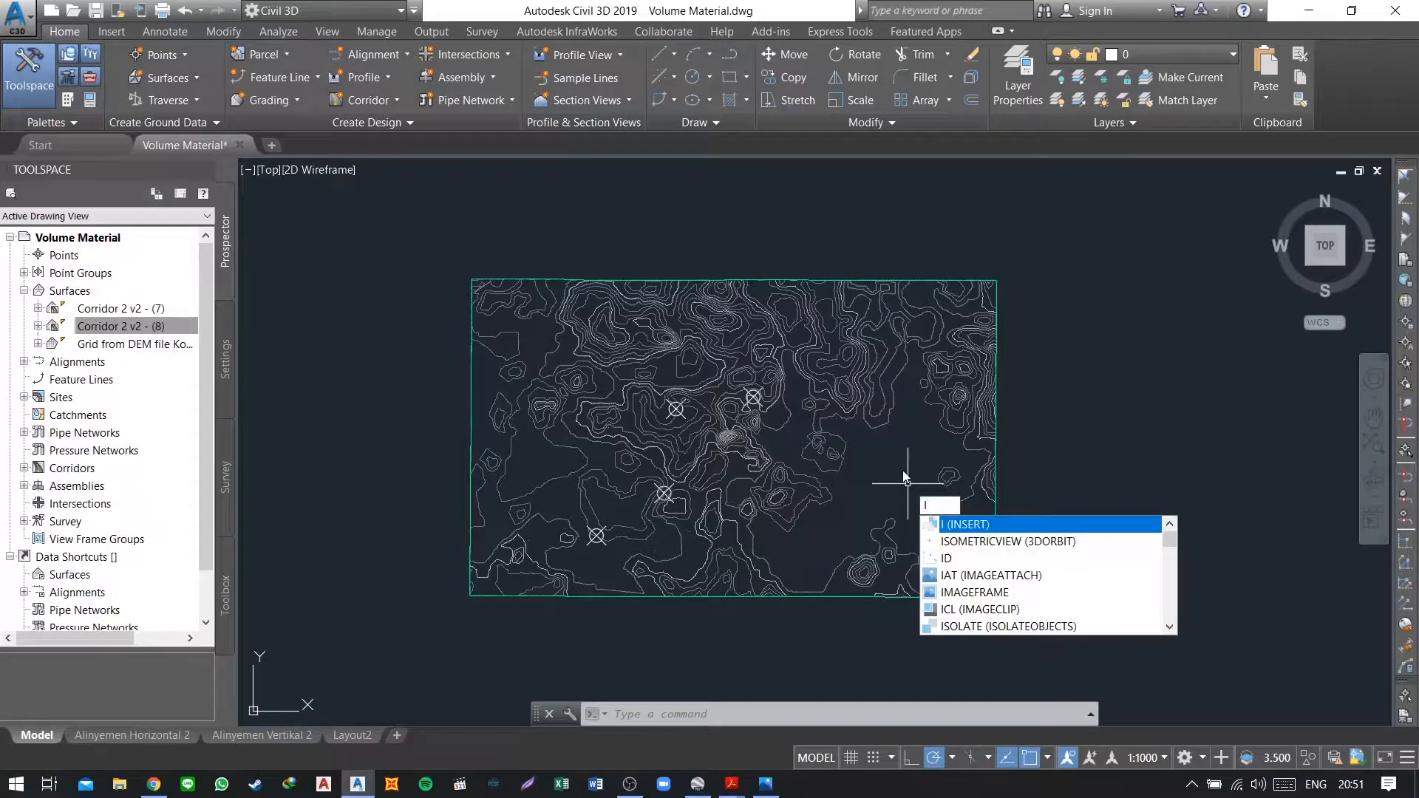
key(Return)
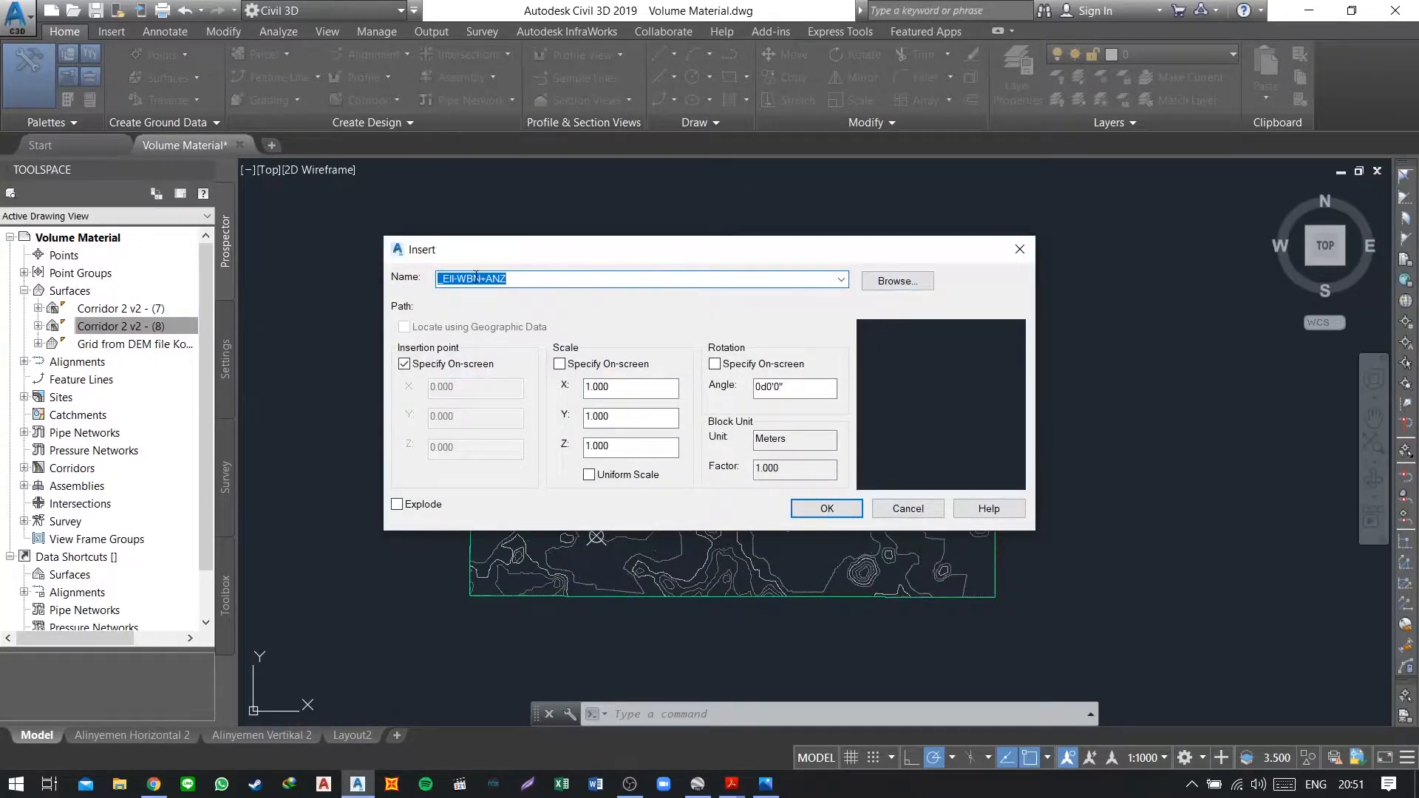
click(913, 284)
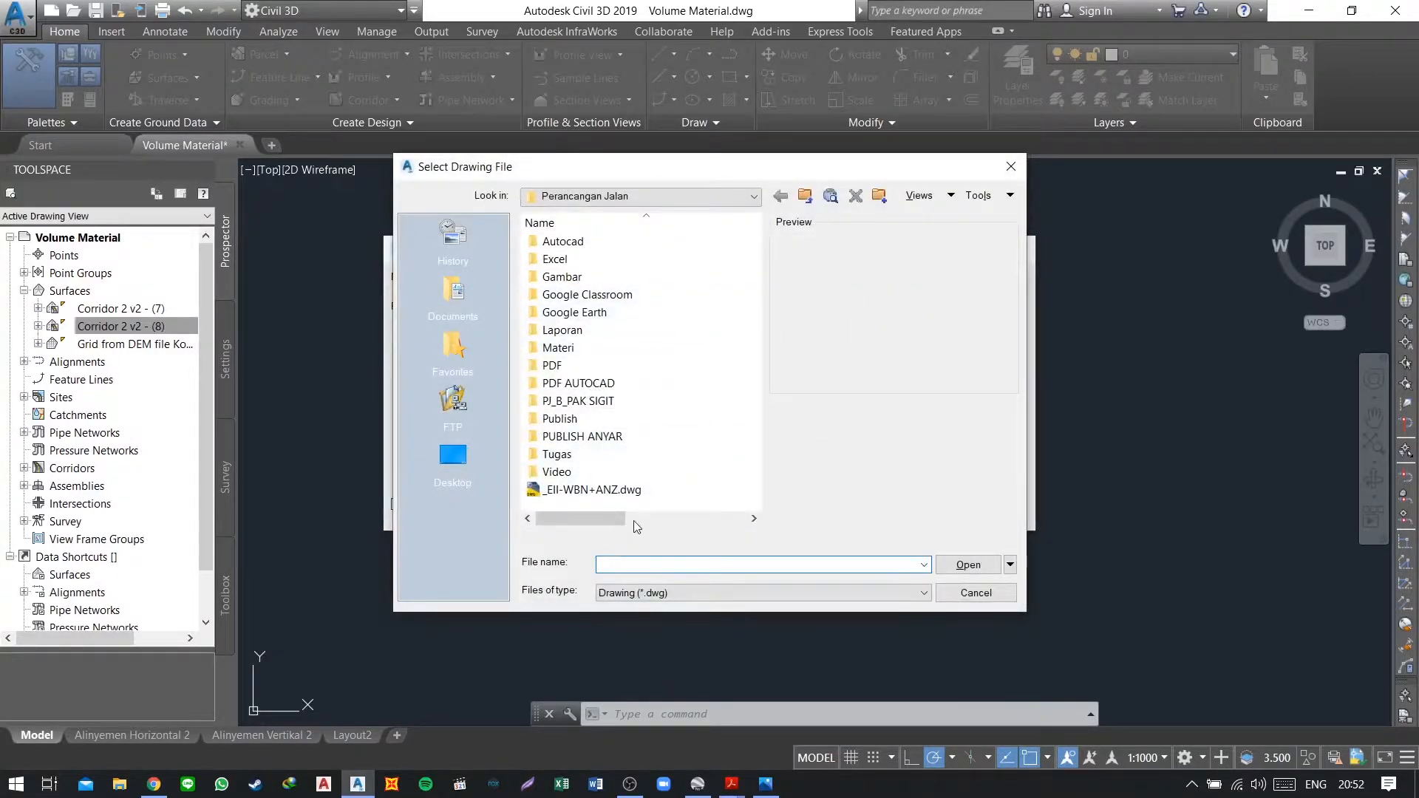
click(606, 494)
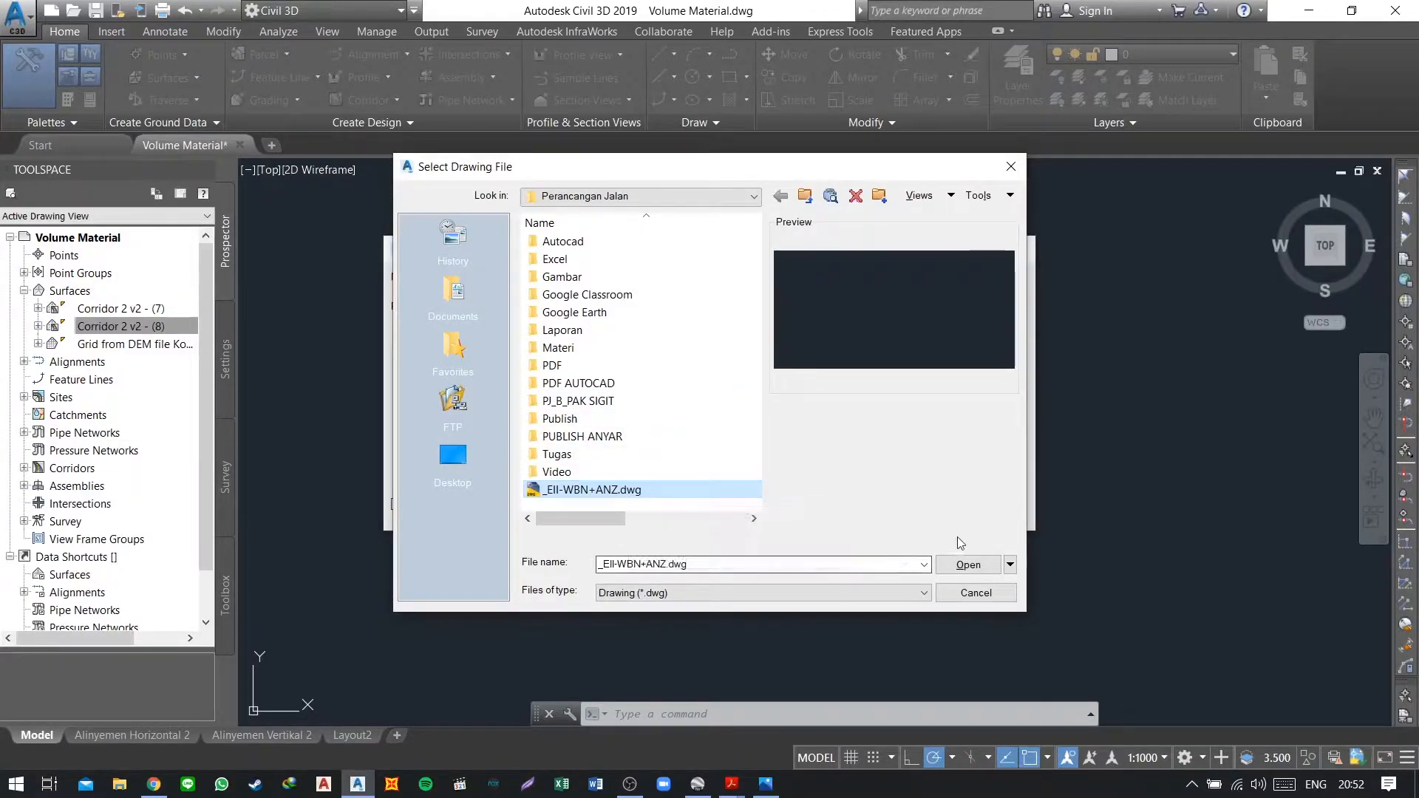
click(968, 564)
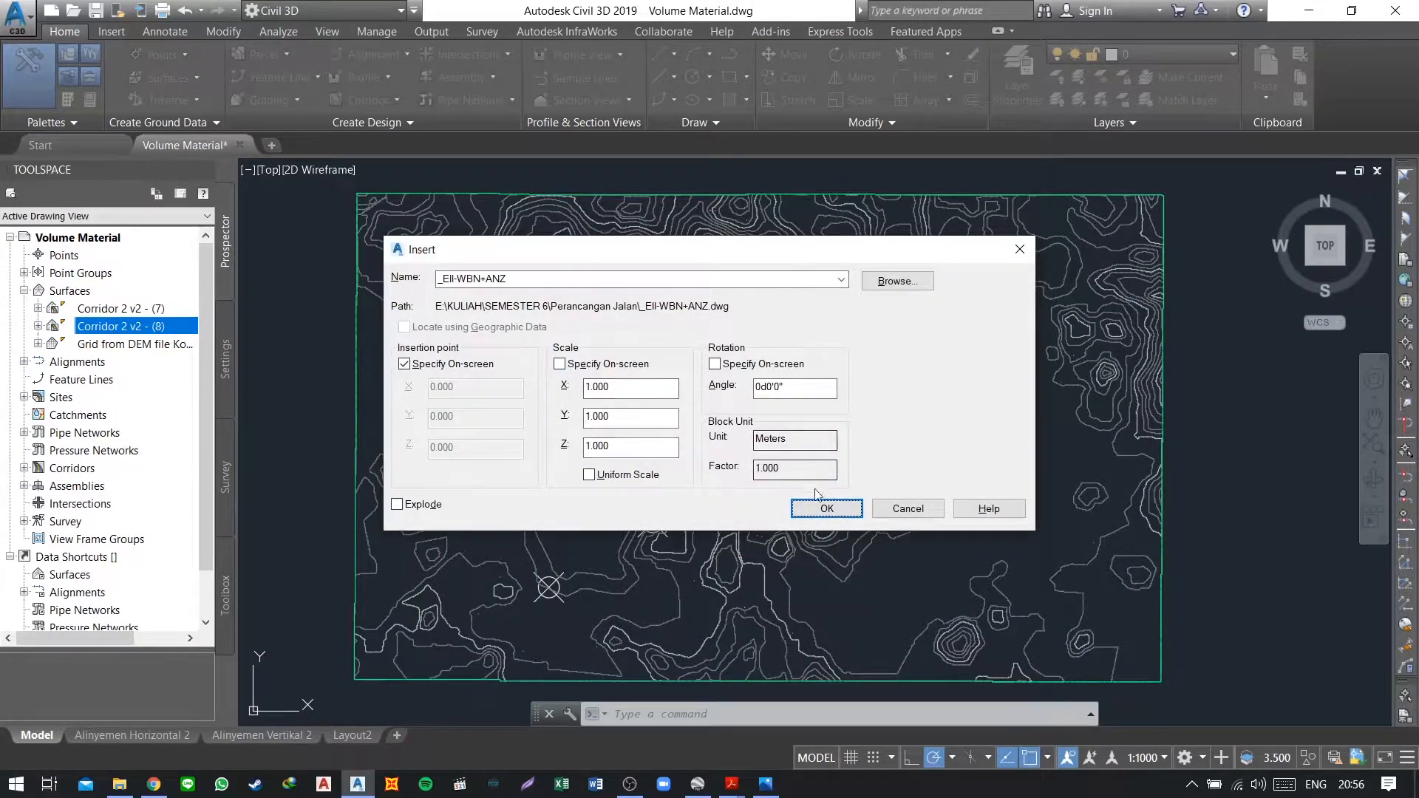
Step: Insert the _EII-WBN+ANZ block at scale 1 and no rotation just east of the contour map, ignoring missing SHX files
click(828, 508)
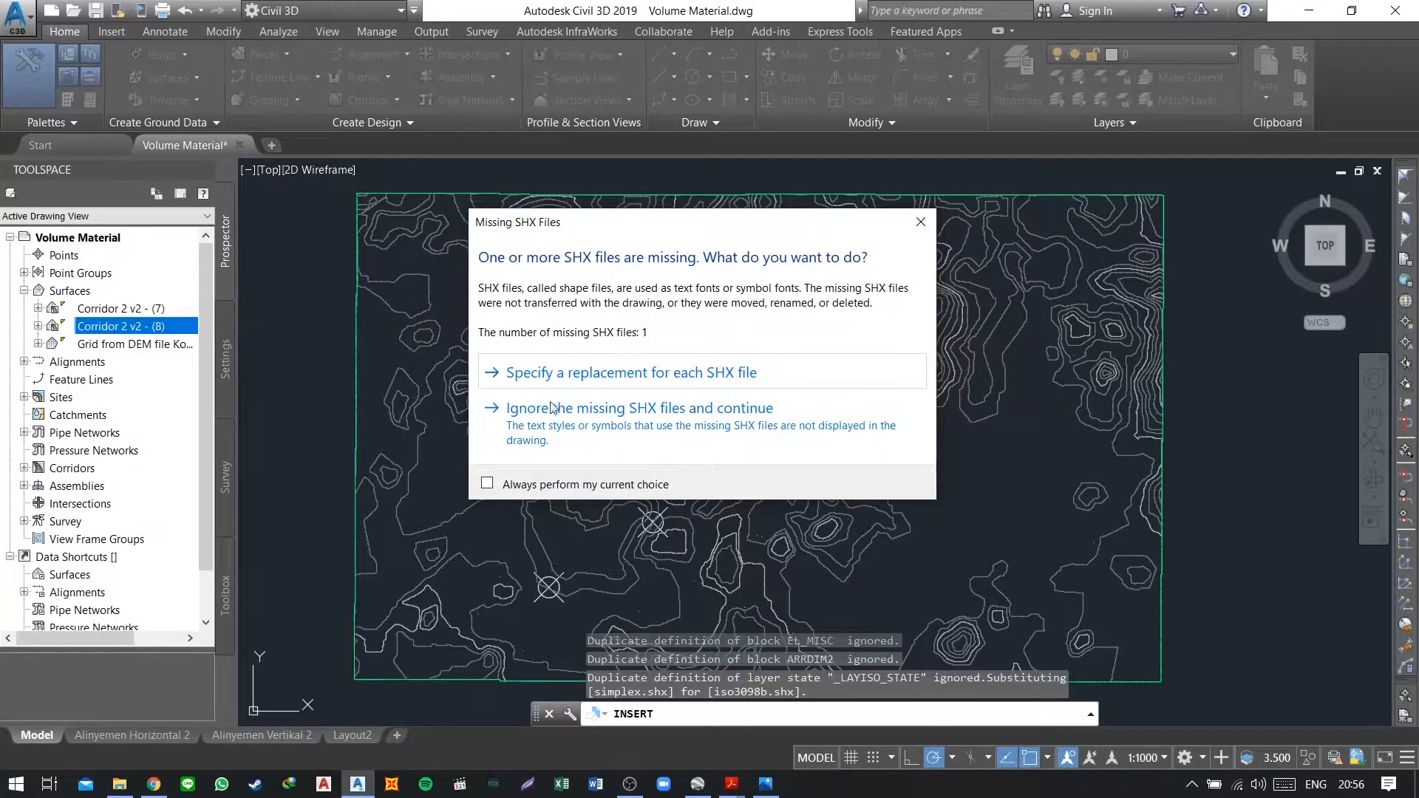
click(583, 429)
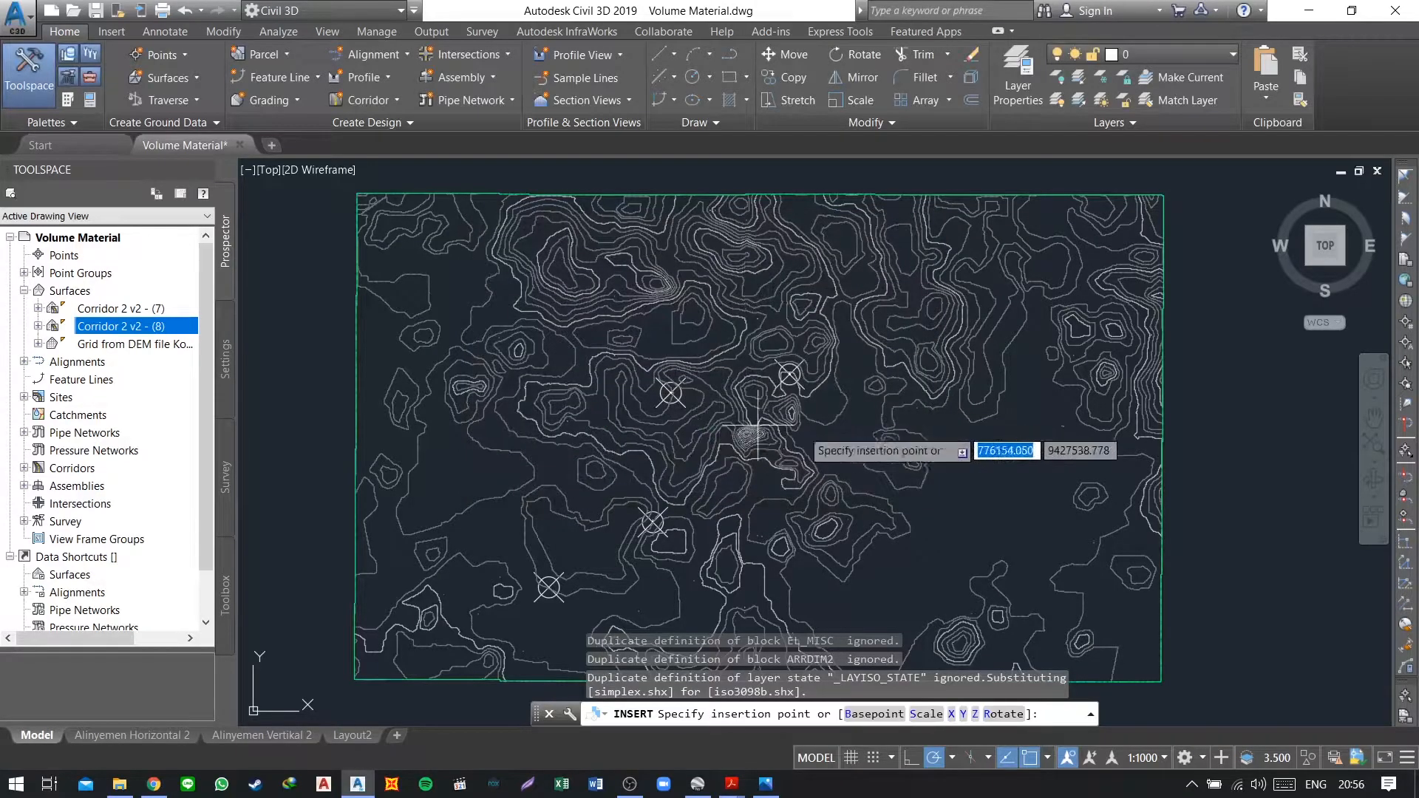
scroll(948, 425, down, 4)
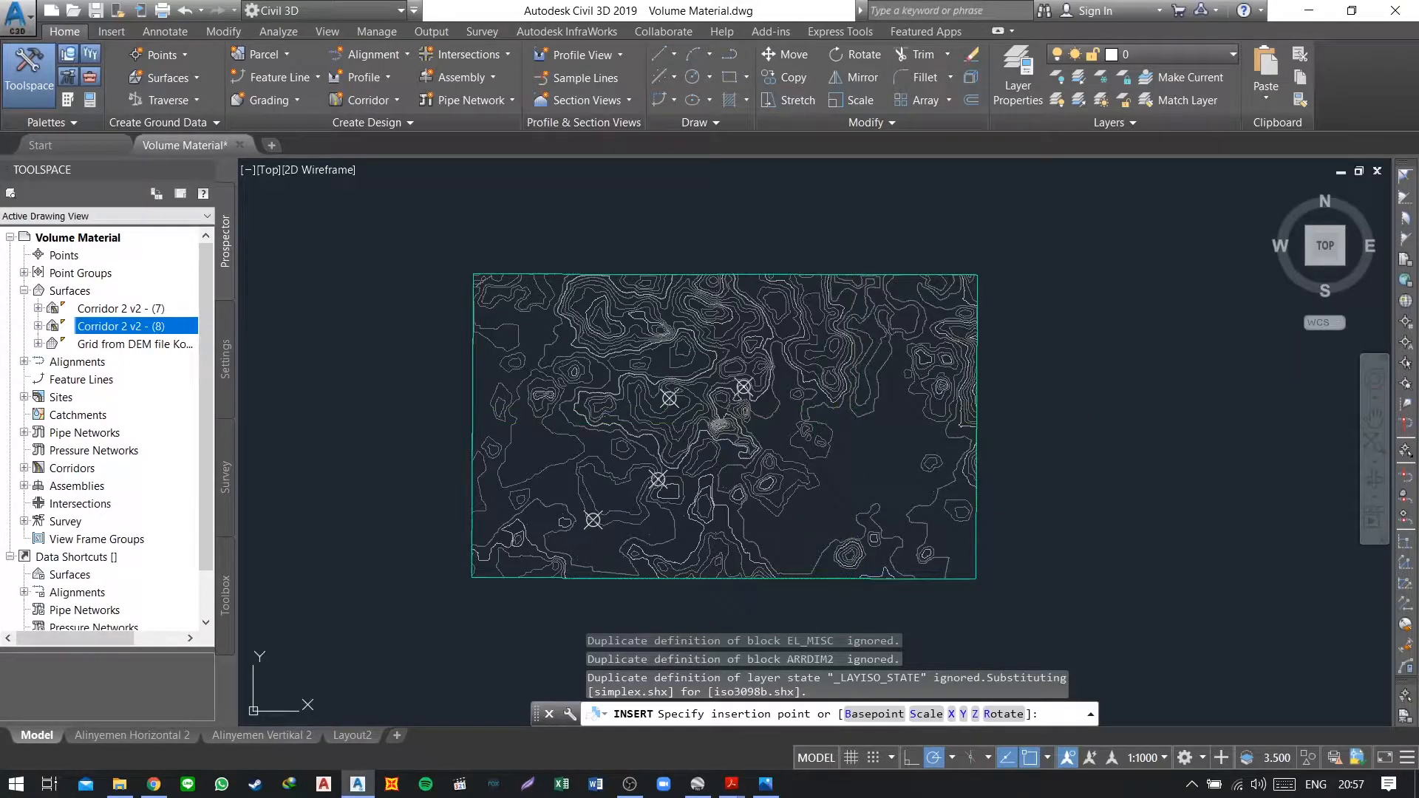
click(1014, 328)
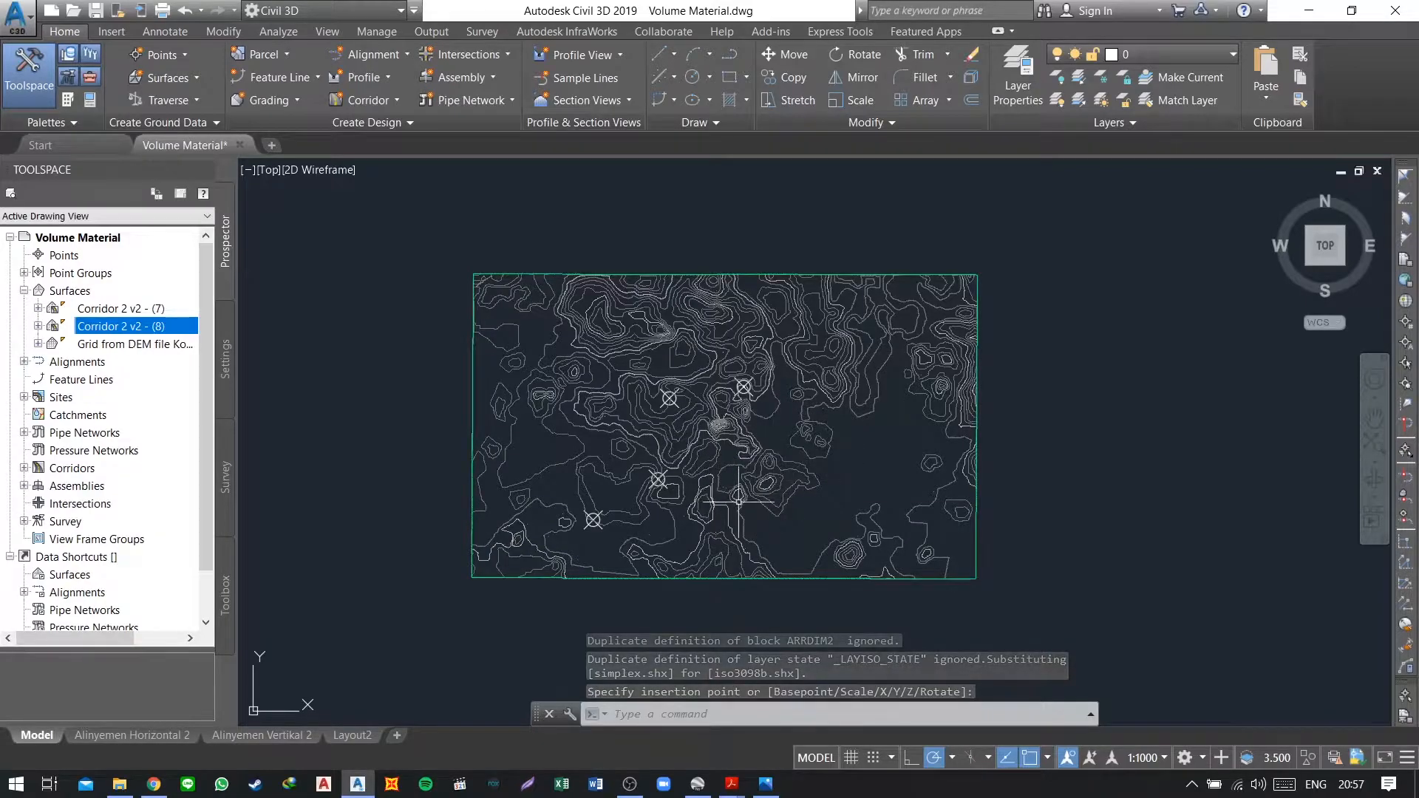
Step: Draw a line from the centre of the northeastern route marker to the centre of the next marker to the west
scroll(675, 396, up, 2)
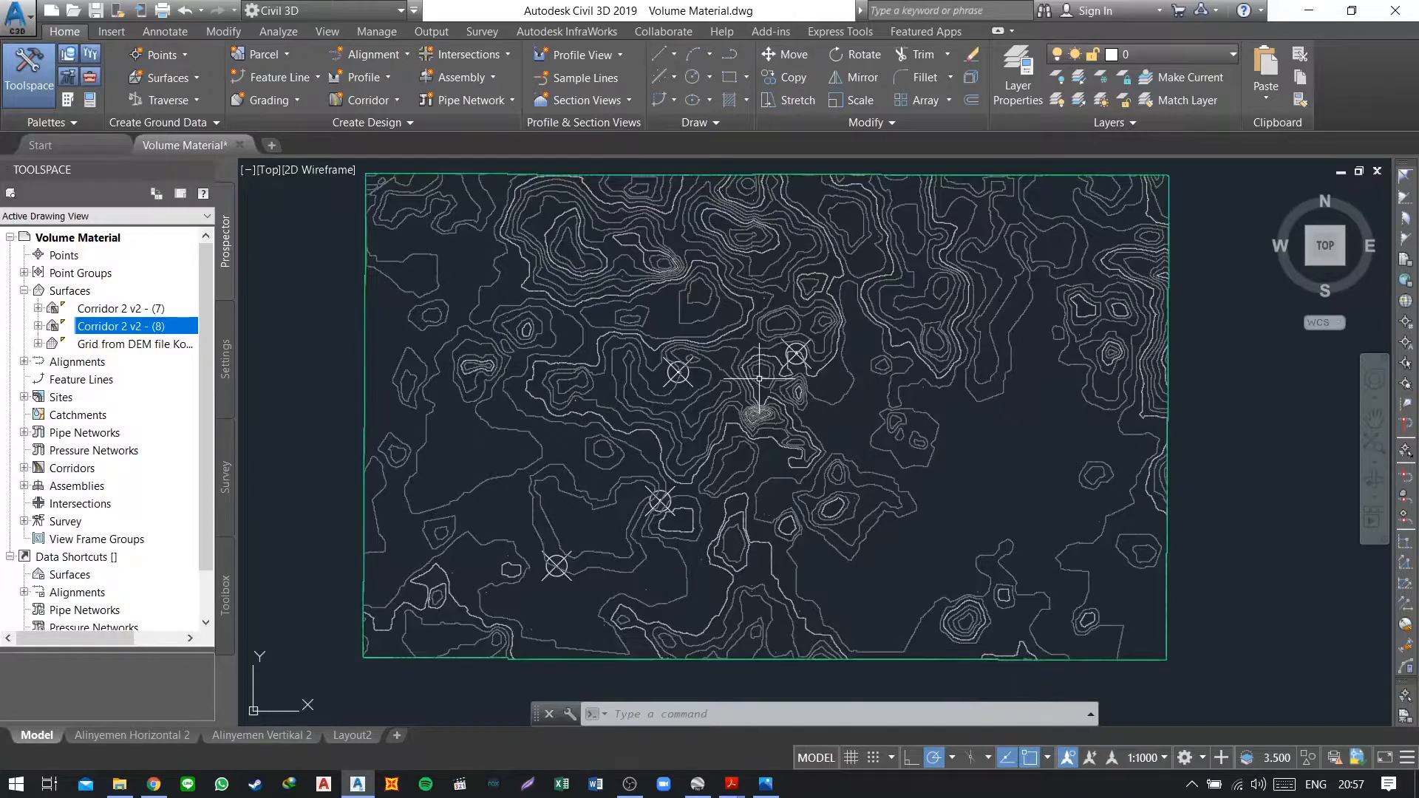
scroll(797, 358, up, 2)
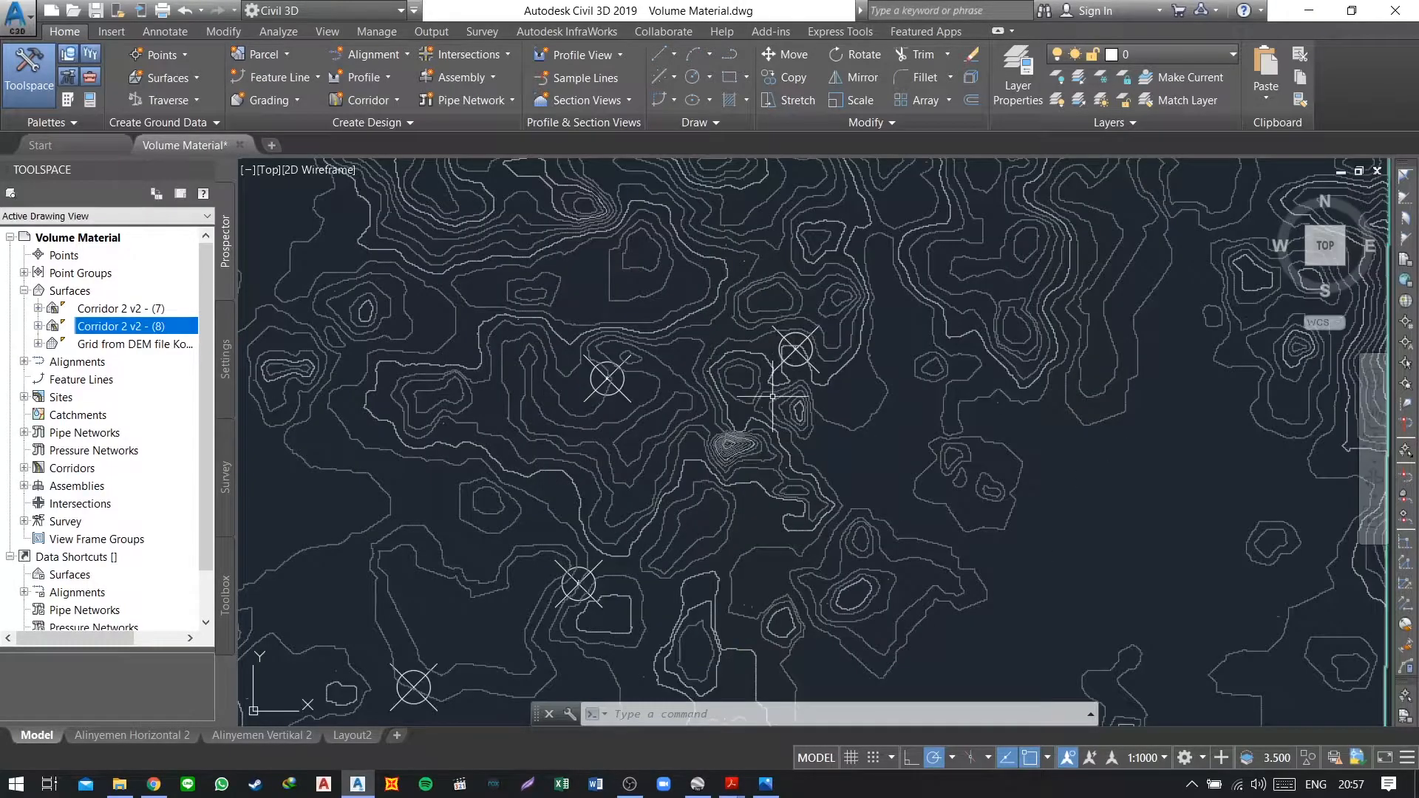
middle_drag(797, 357, 866, 316)
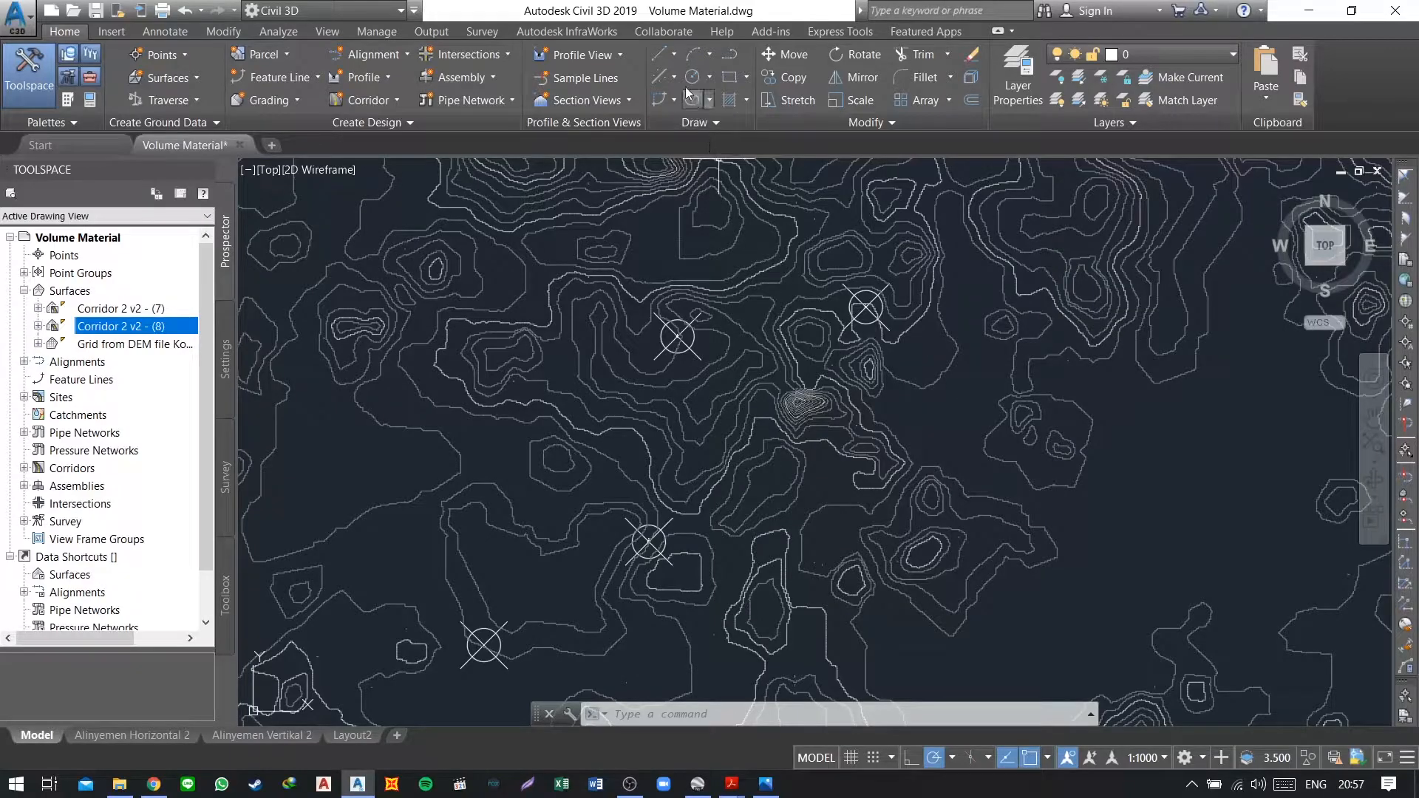
click(675, 55)
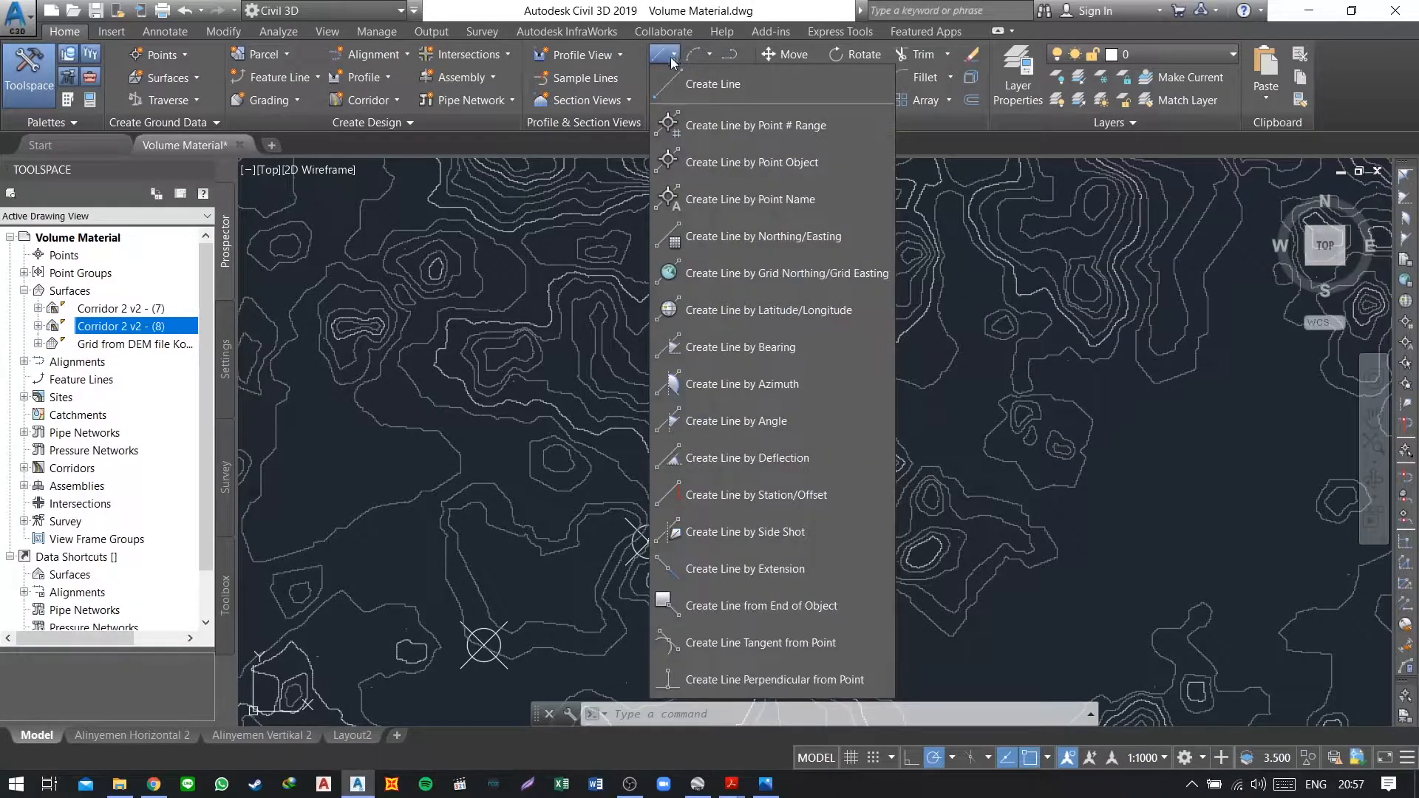
click(760, 90)
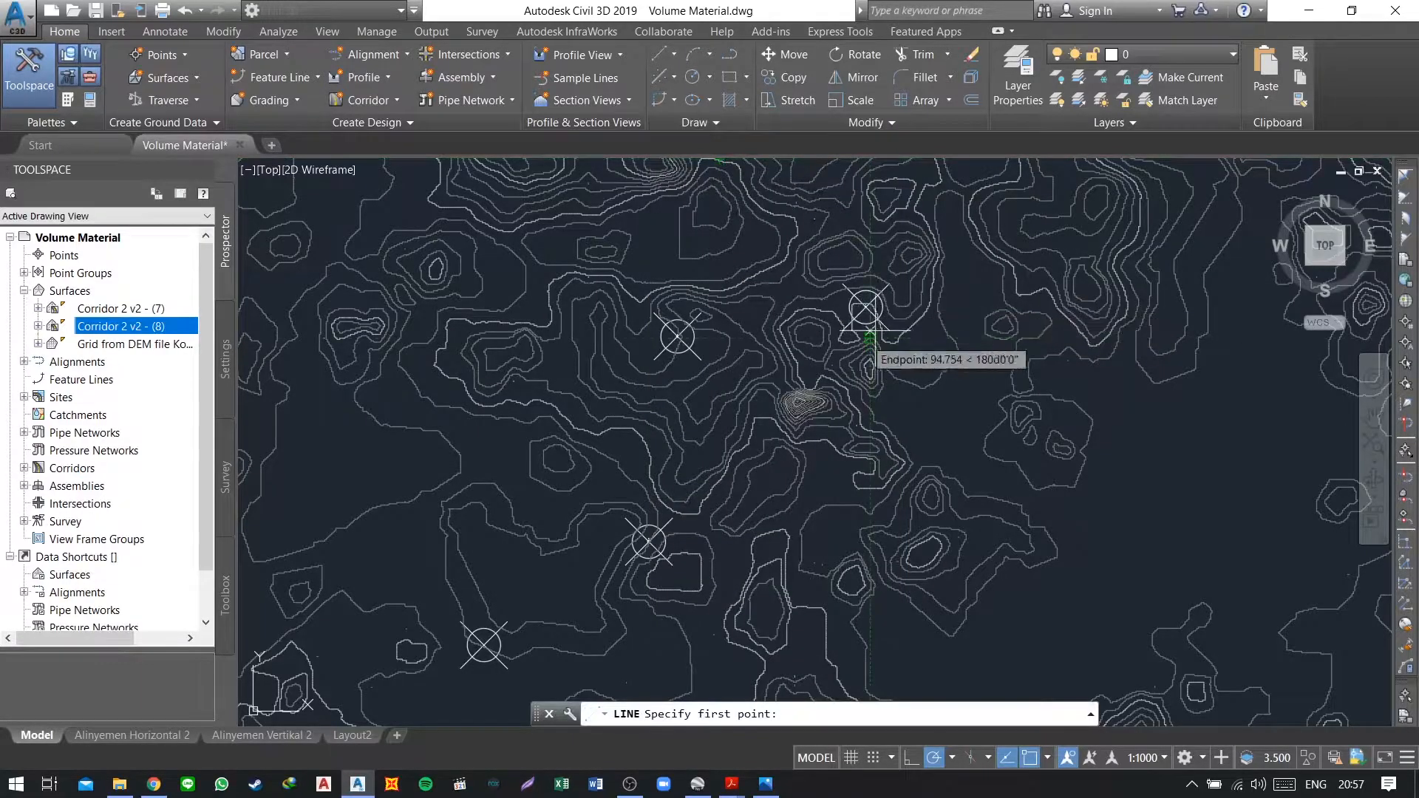
scroll(869, 290, up, 5)
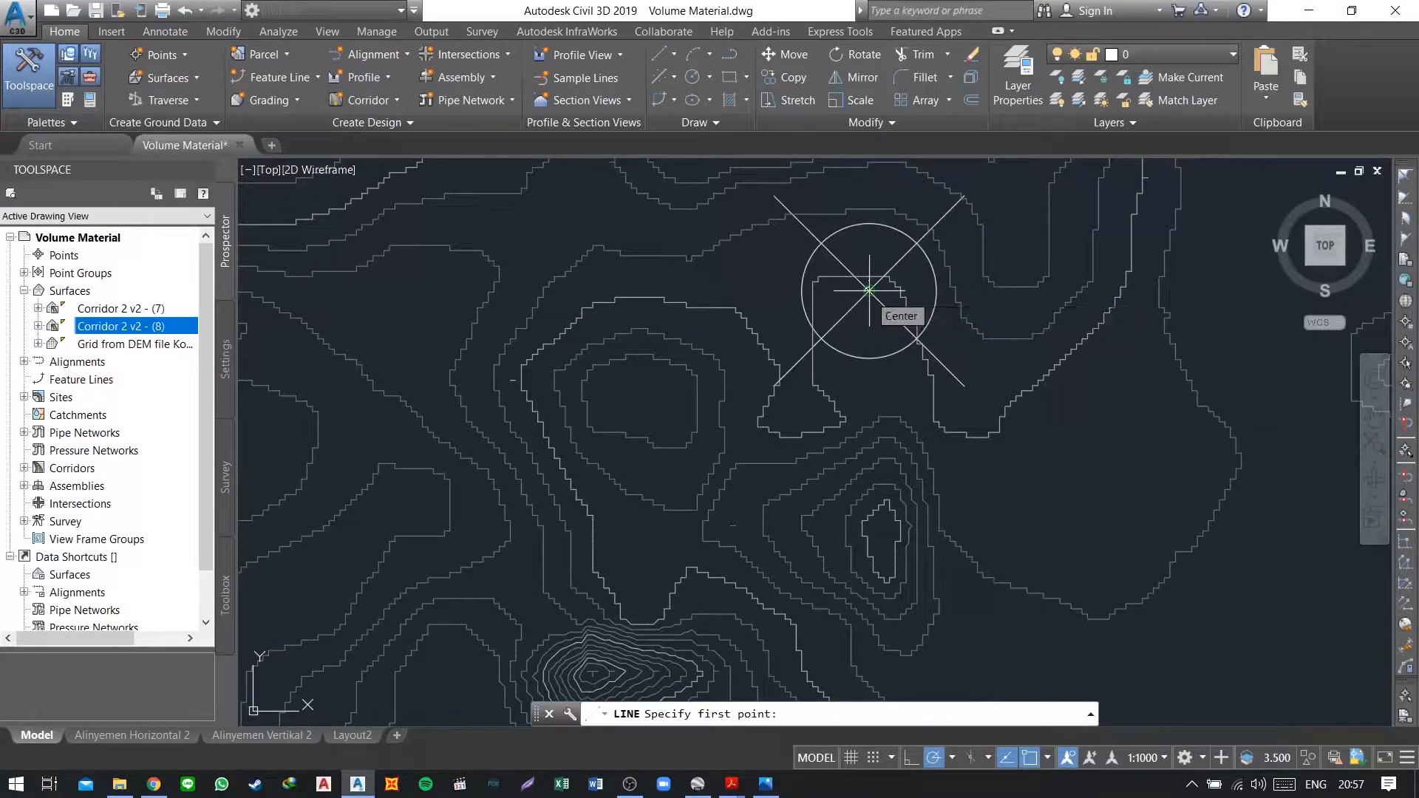
click(868, 291)
middle_drag(692, 406, 1120, 377)
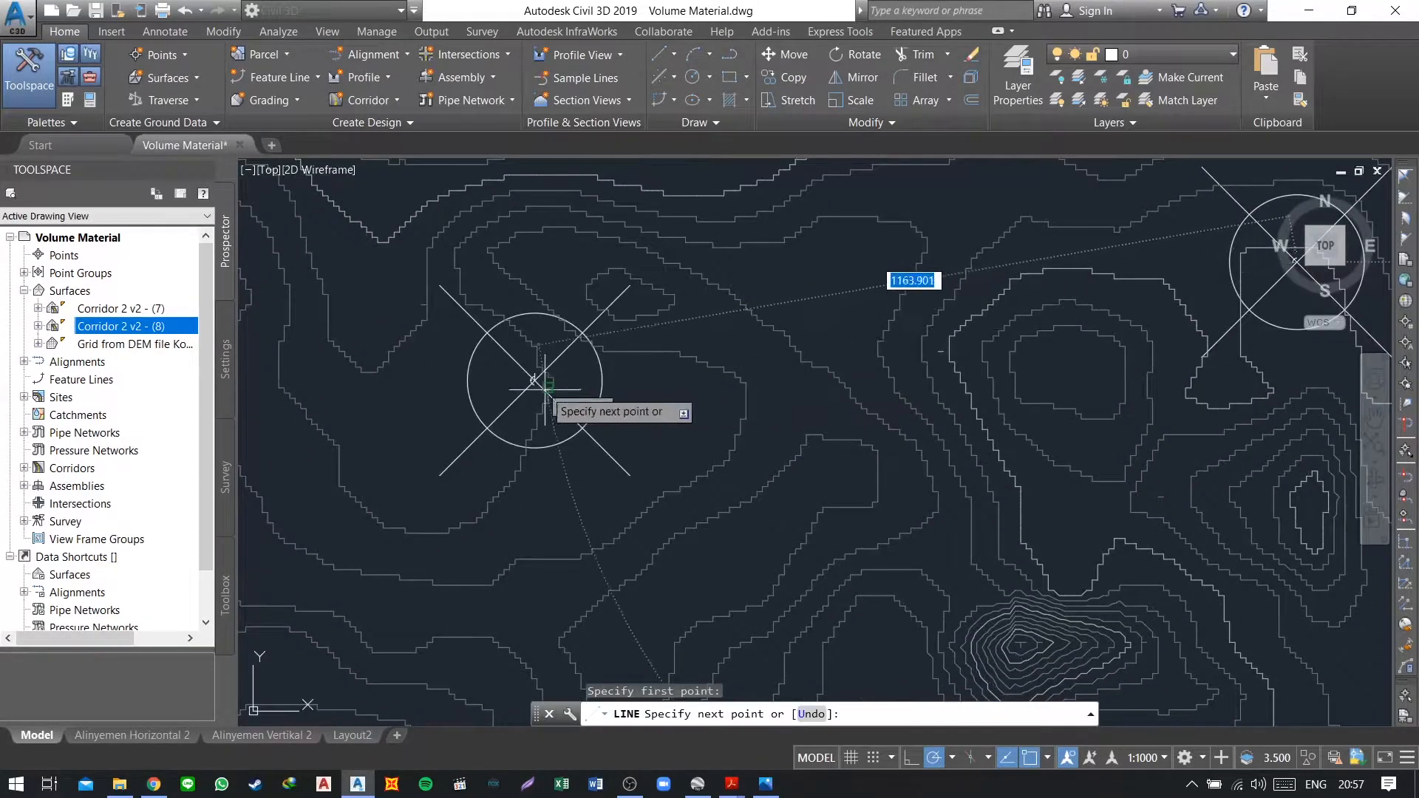
mouse_move(737, 369)
middle_down()
mouse_move(906, 370)
mouse_move(640, 377)
middle_up()
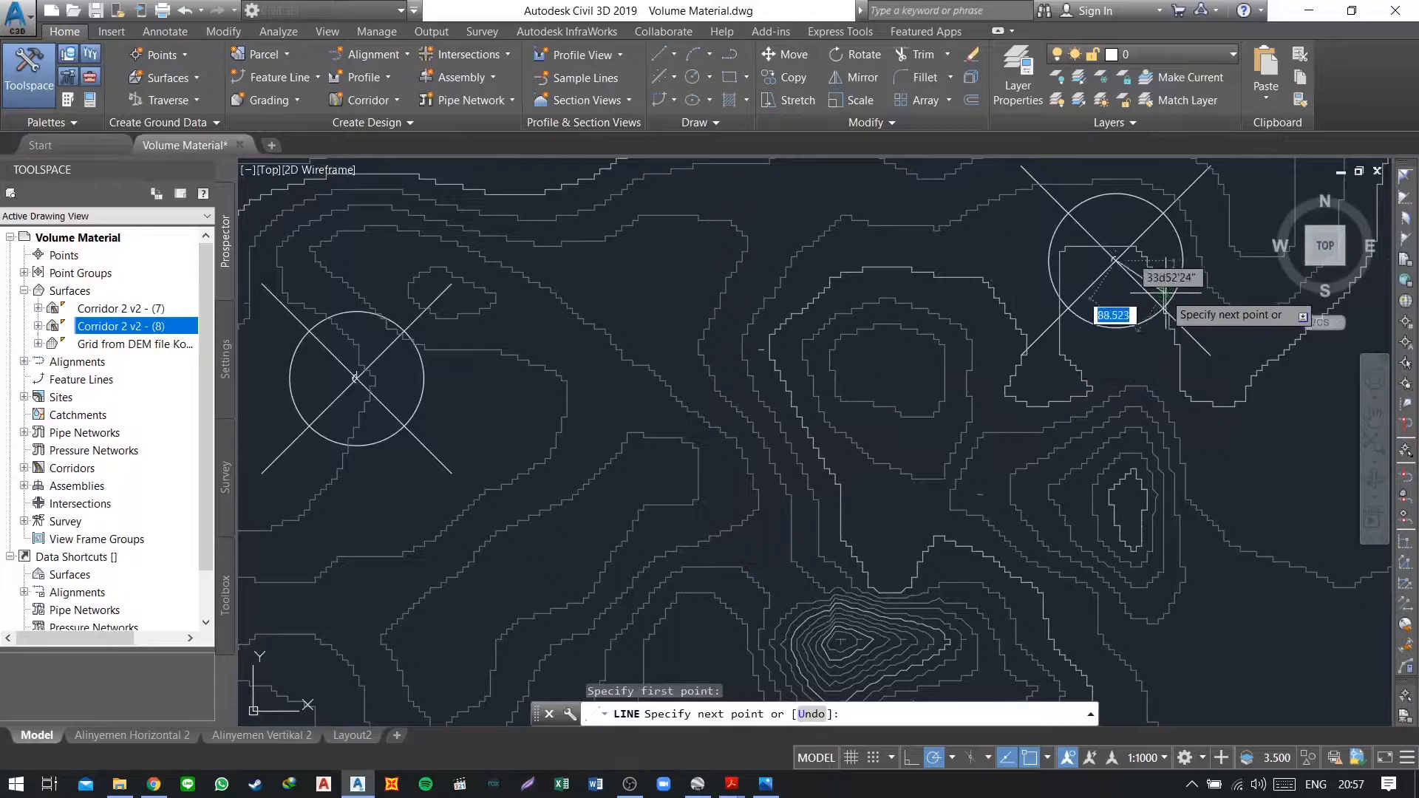
middle_drag(373, 362, 678, 368)
scroll(672, 370, up, 6)
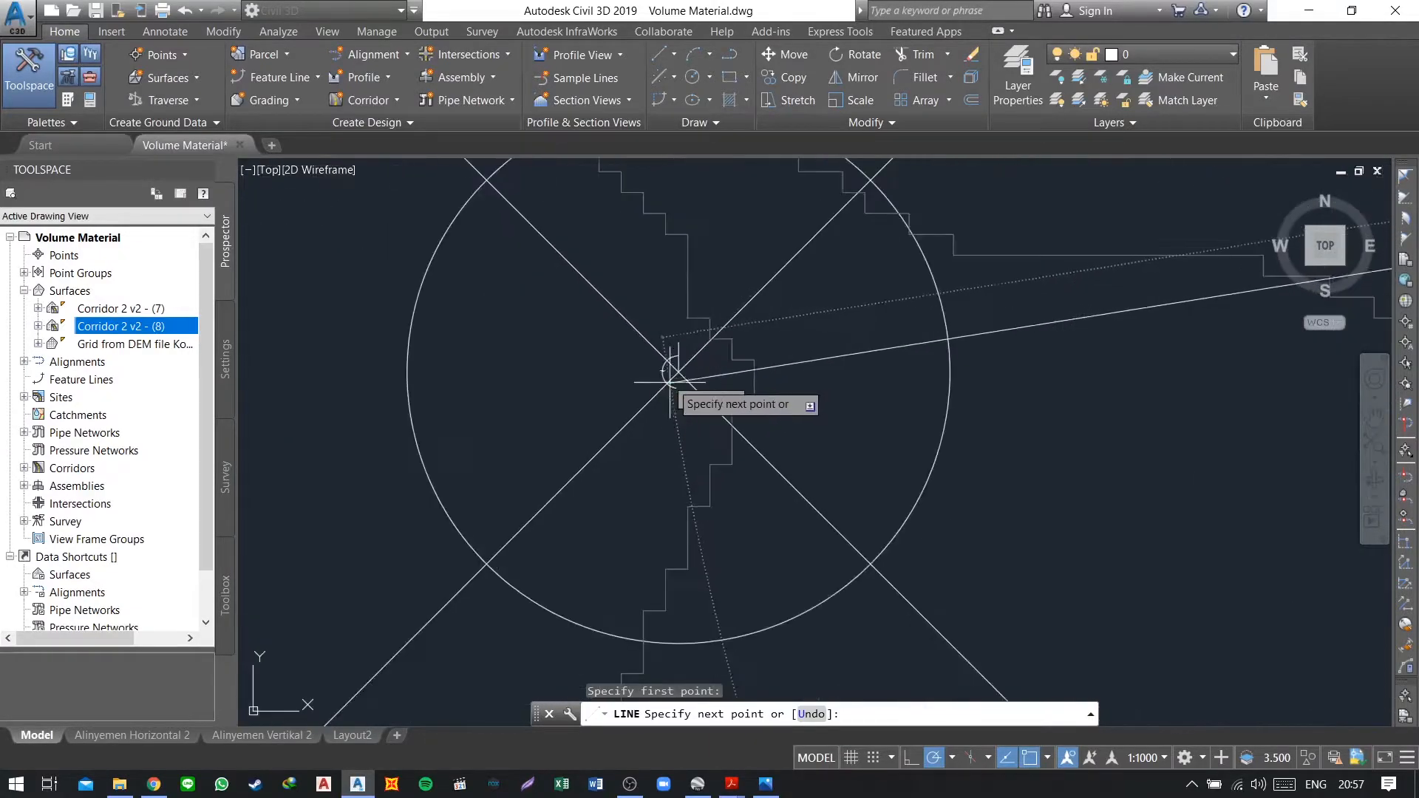
click(678, 371)
Step: Continue the line southward to the centre of the third route marker
scroll(694, 480, down, 3)
middle_drag(685, 529, 745, 385)
scroll(744, 385, down, 2)
middle_drag(712, 483, 854, 167)
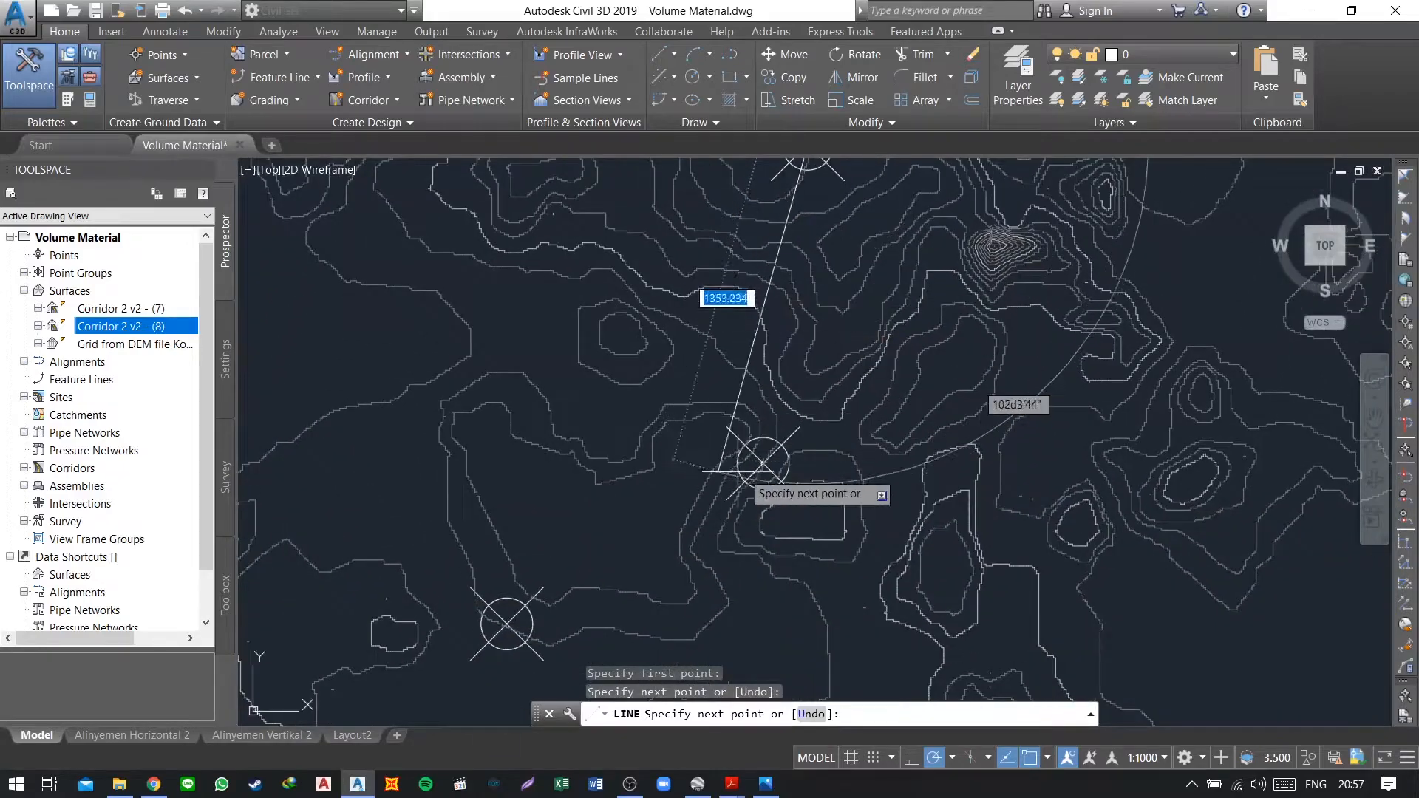
scroll(817, 402, up, 8)
click(1019, 265)
Step: Continue the line to the centre of the southwestern end marker and finish the Line command there
scroll(888, 371, down, 8)
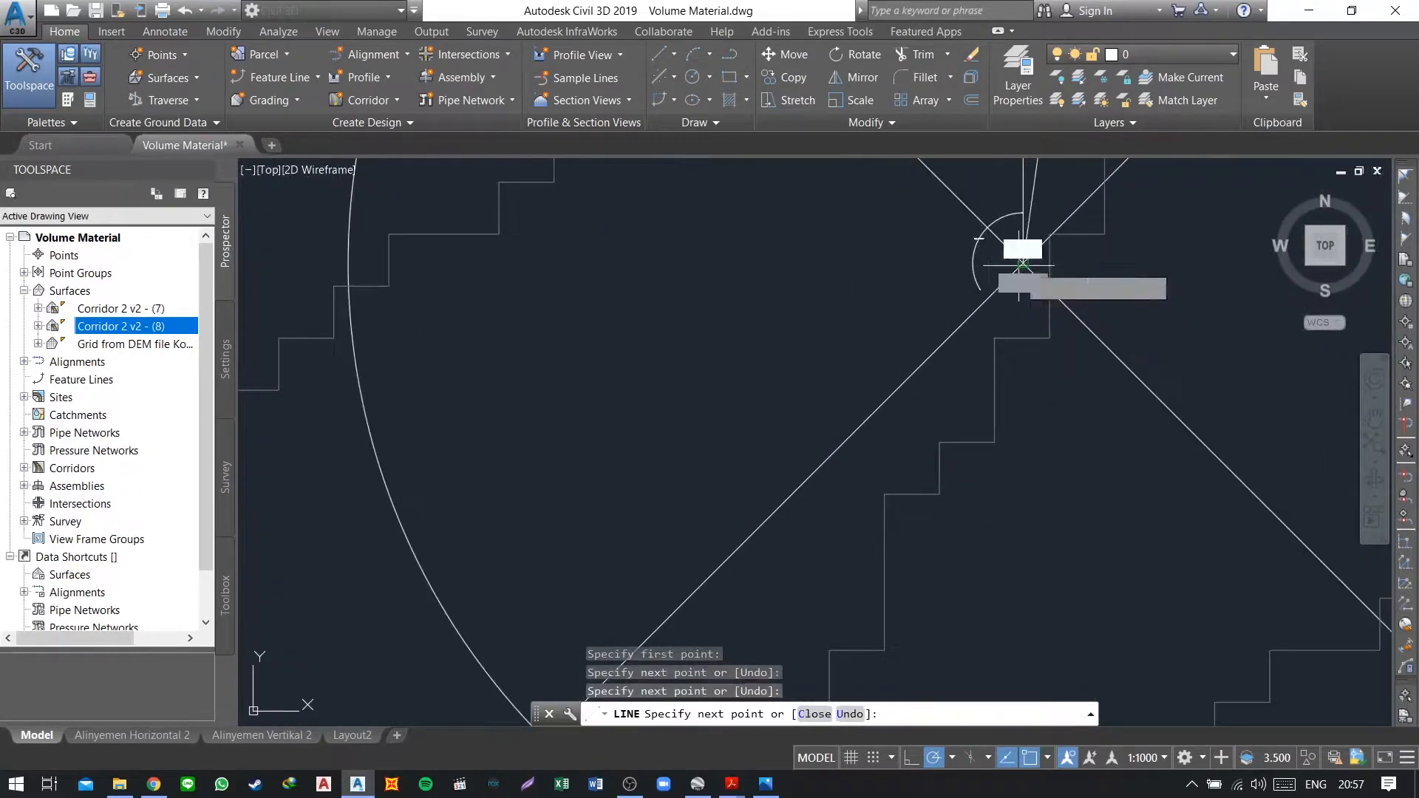
middle_drag(744, 437, 1048, 272)
scroll(828, 445, down, 4)
middle_drag(829, 445, 959, 217)
scroll(739, 333, down, 2)
scroll(824, 295, up, 10)
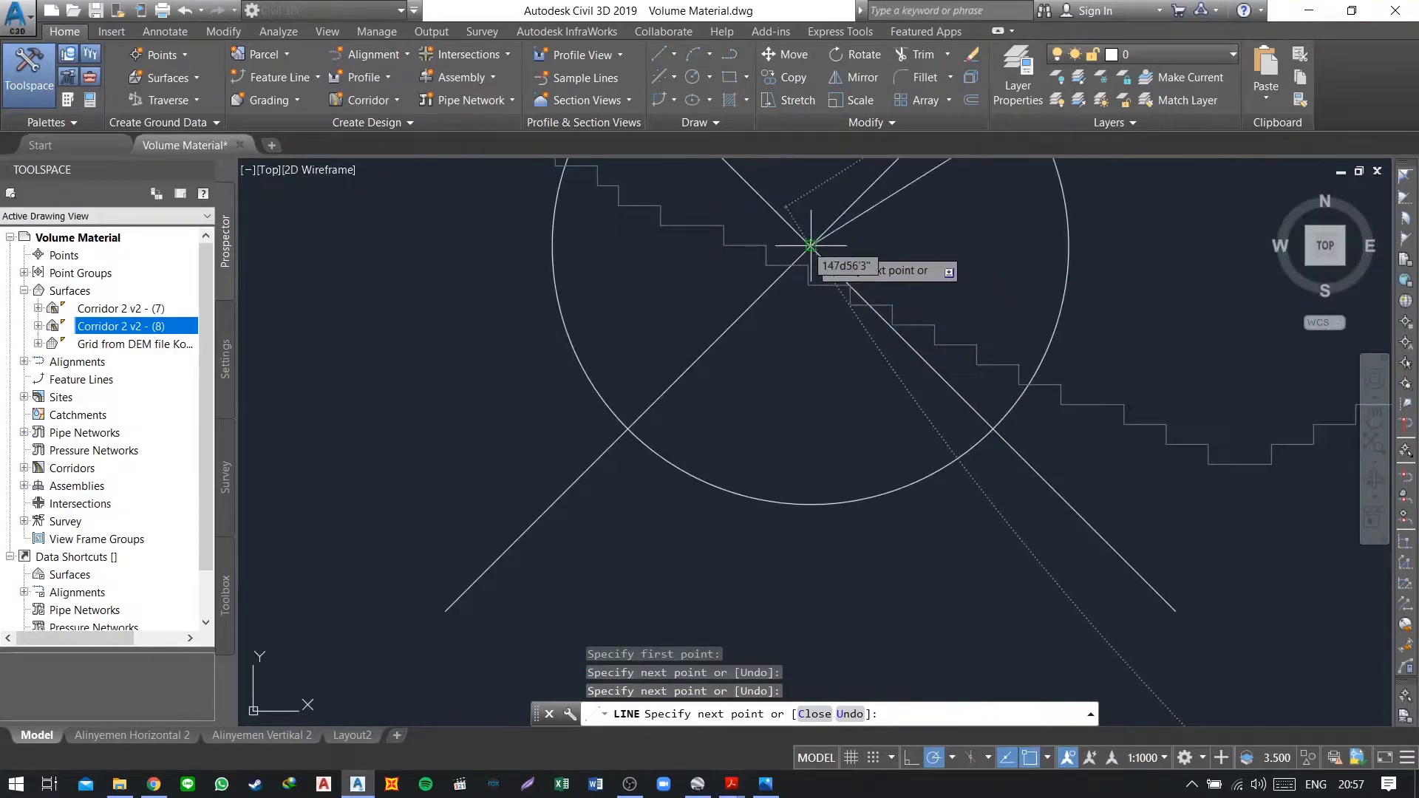
click(810, 246)
scroll(811, 246, down, 6)
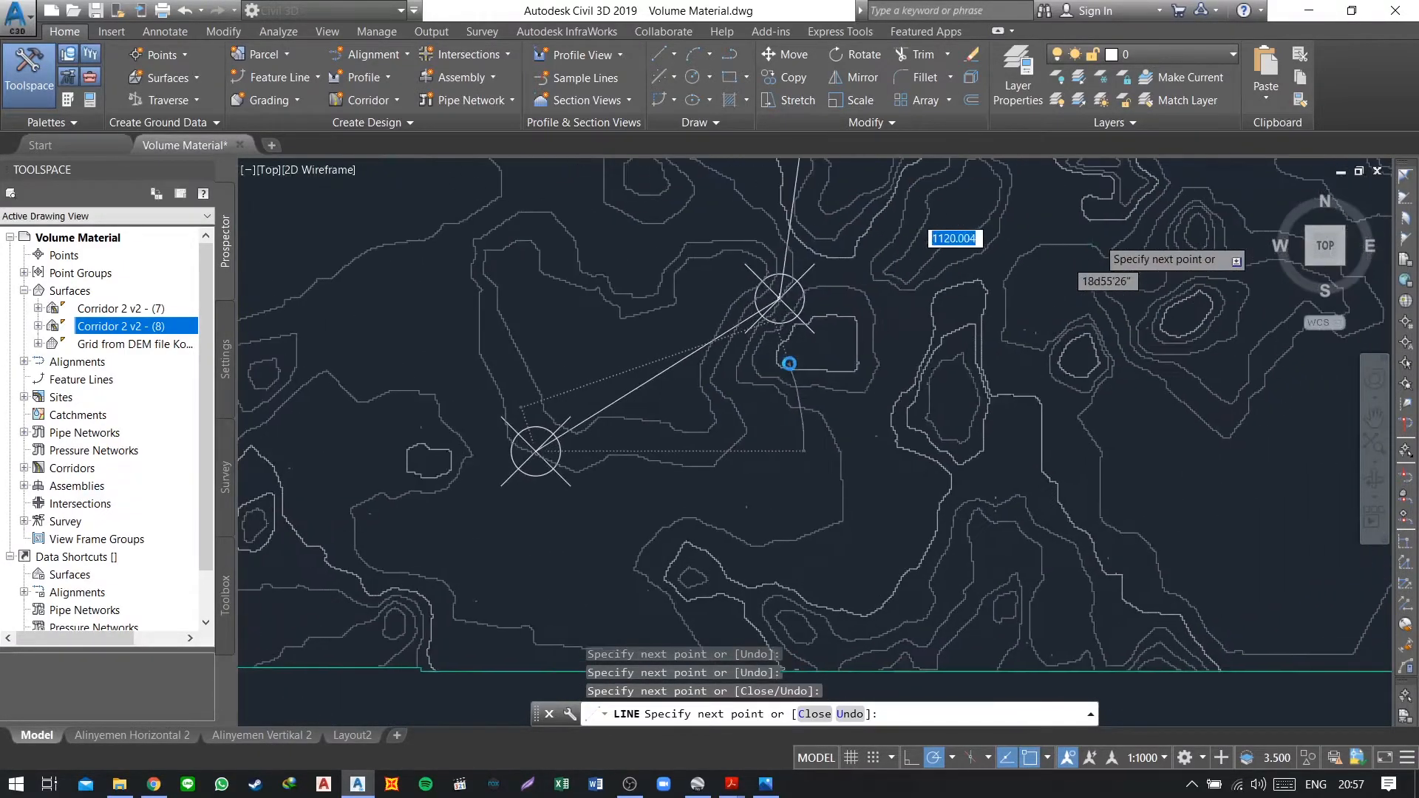
middle_drag(883, 280, 736, 445)
scroll(797, 354, down, 2)
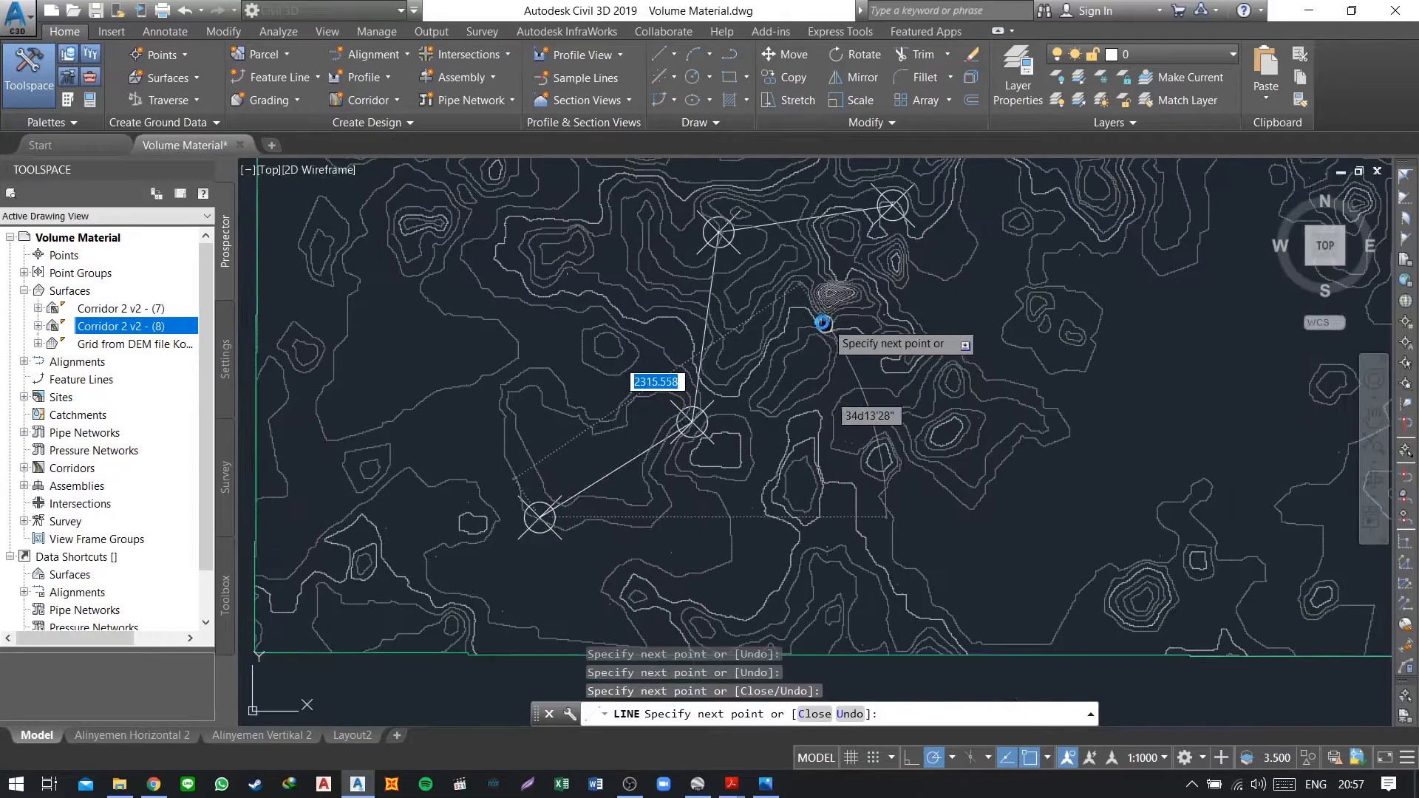
middle_drag(824, 323, 780, 359)
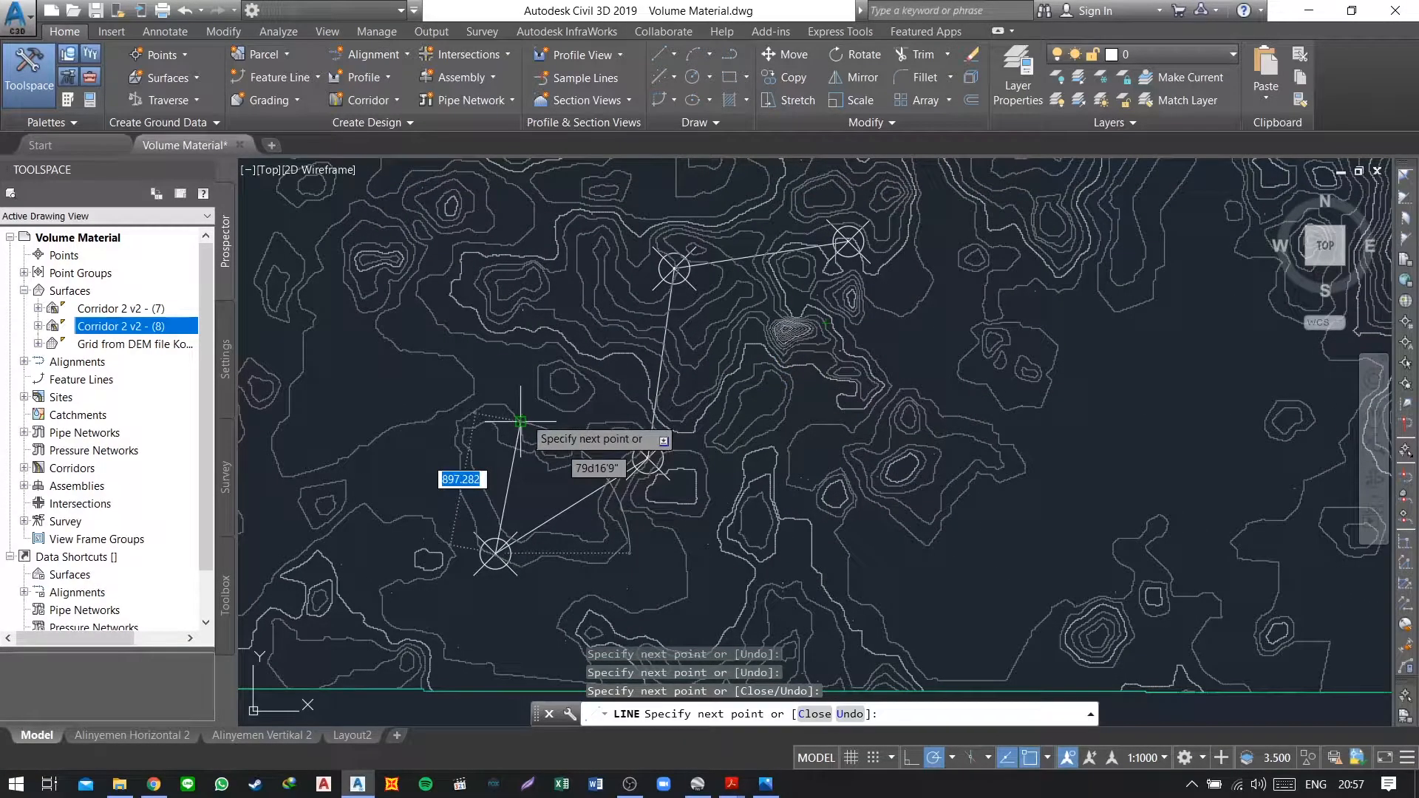
key(Return)
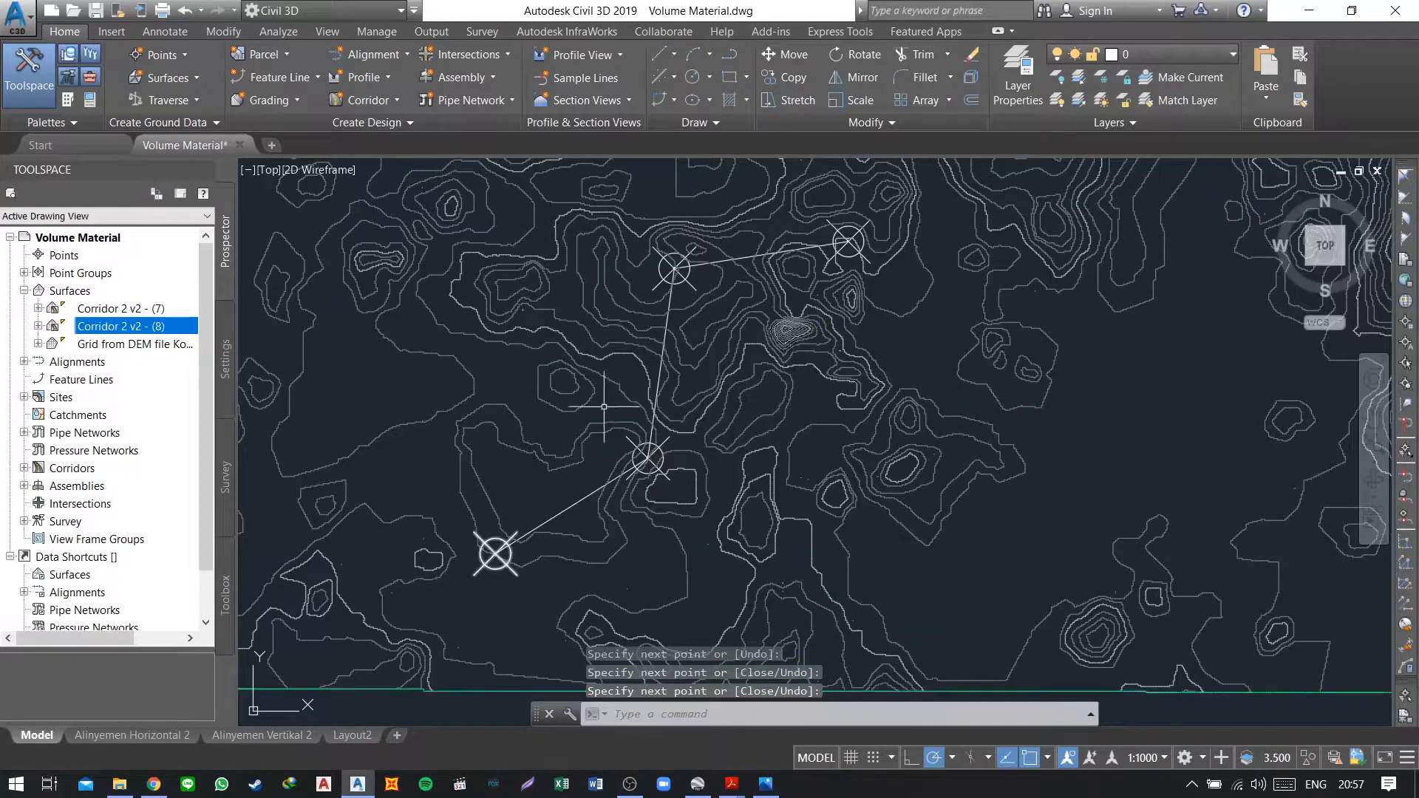
Step: Start a new centerline alignment with the Alignment Creation Tools and name it Alinyemen 2
click(406, 57)
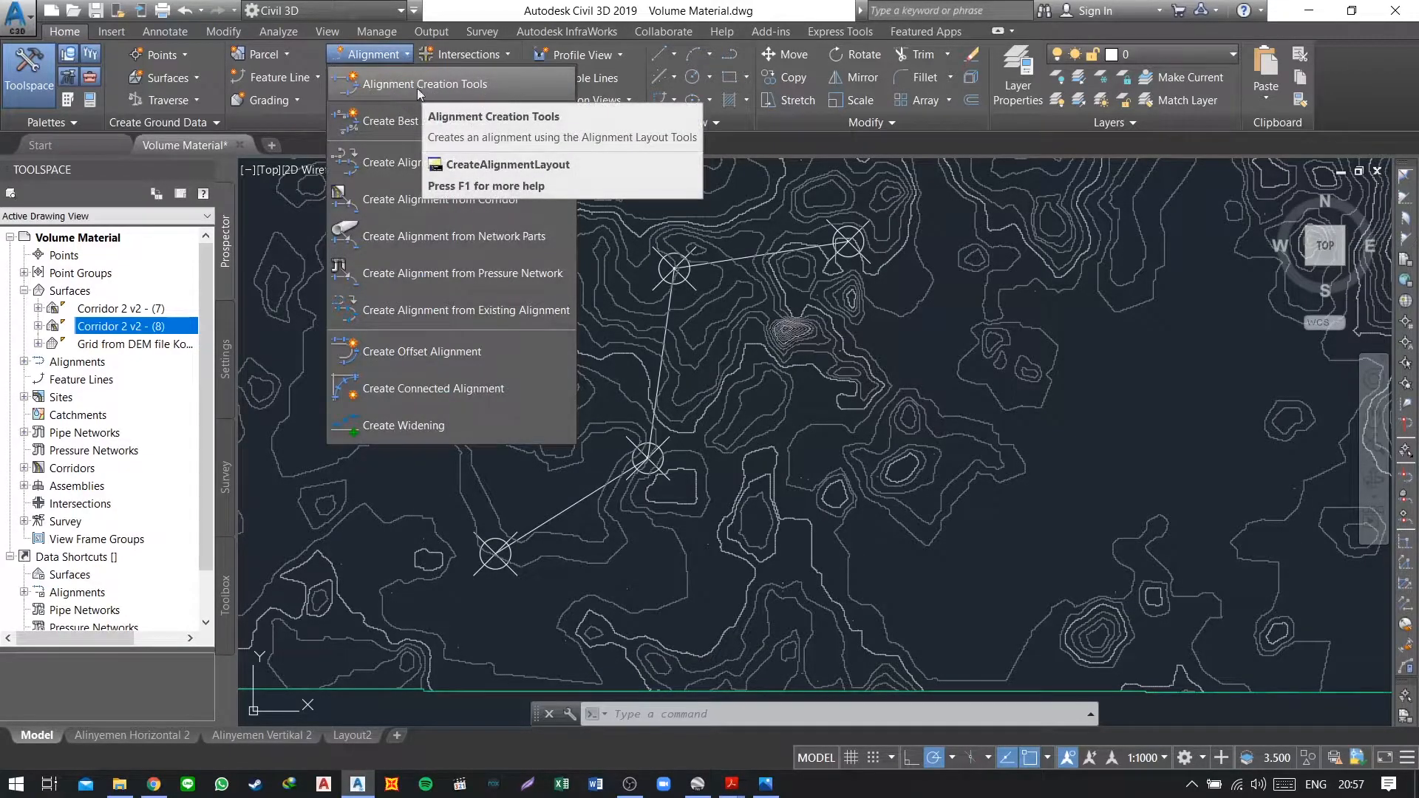
click(464, 87)
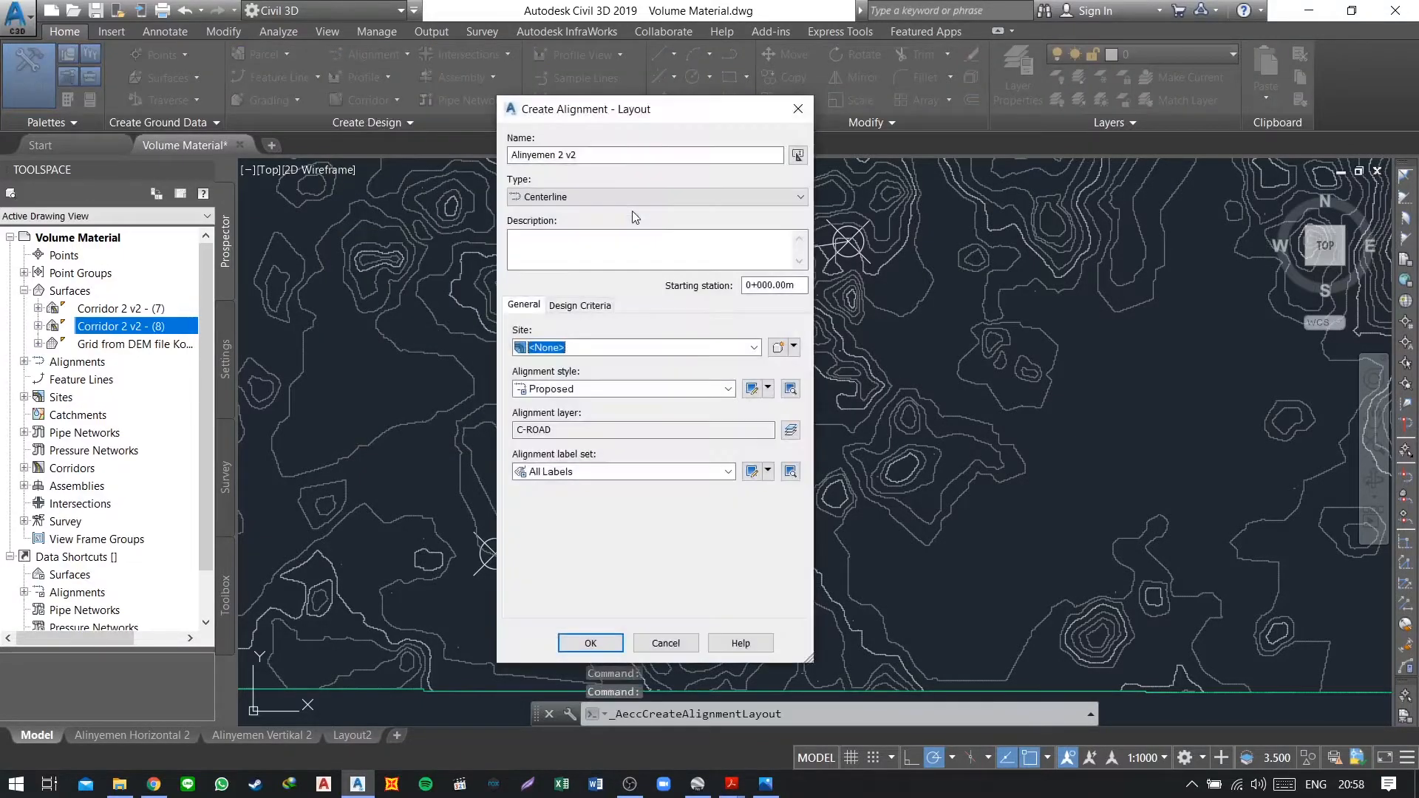
drag(676, 113, 781, 116)
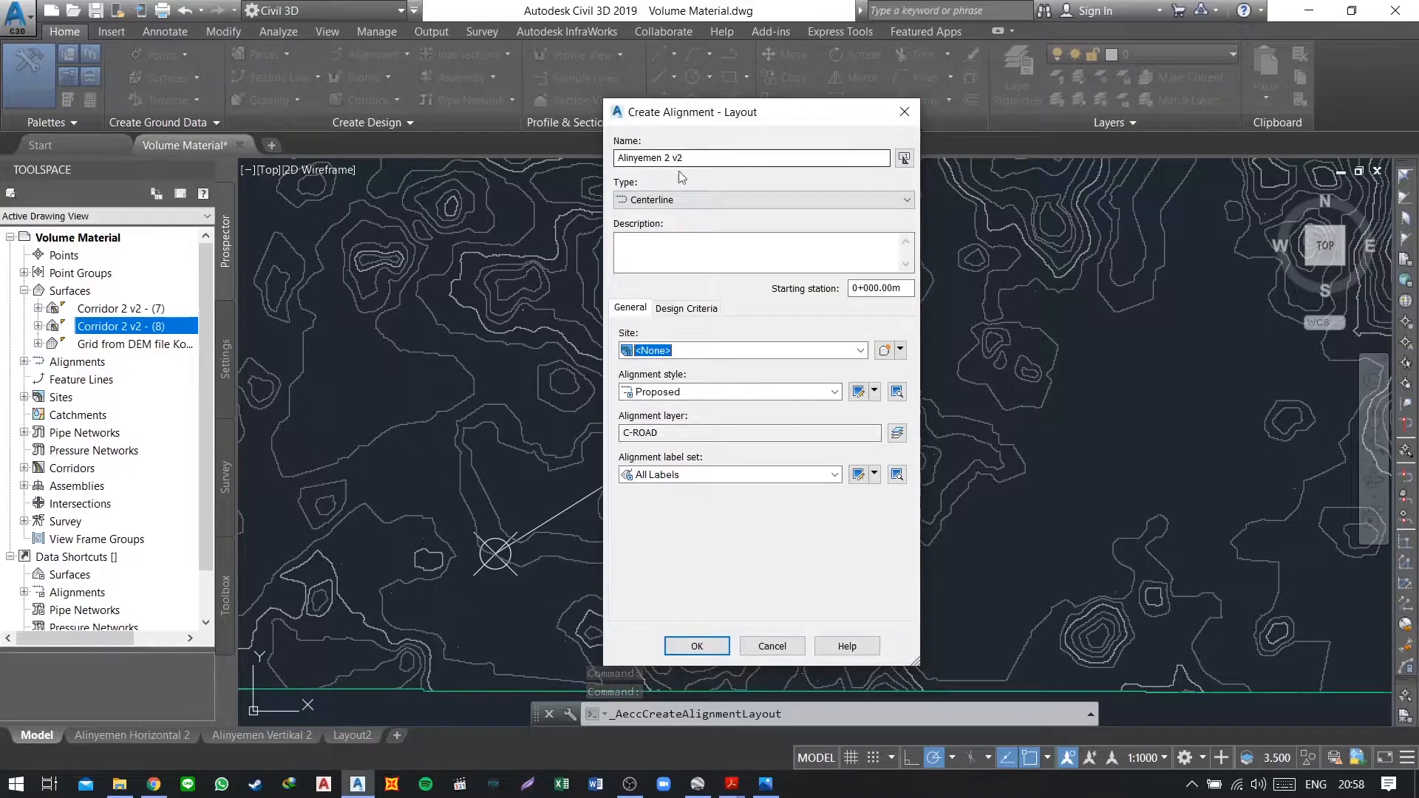
click(715, 158)
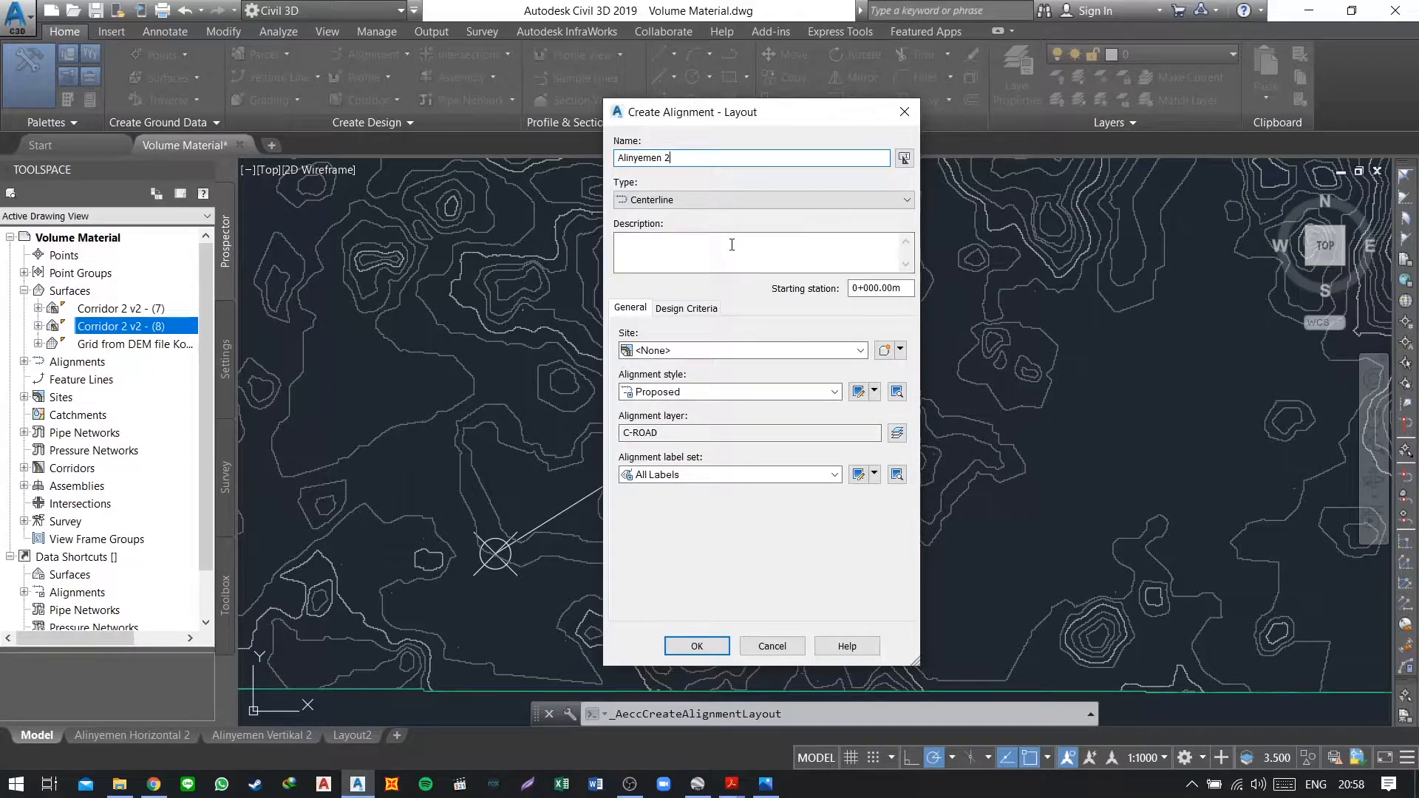
Step: Set the starting design speed to 60 km/h, enable criteria-based design with the AASHTO 2011 Metric eMax 8% minimum radius table, and create the alignment
click(706, 312)
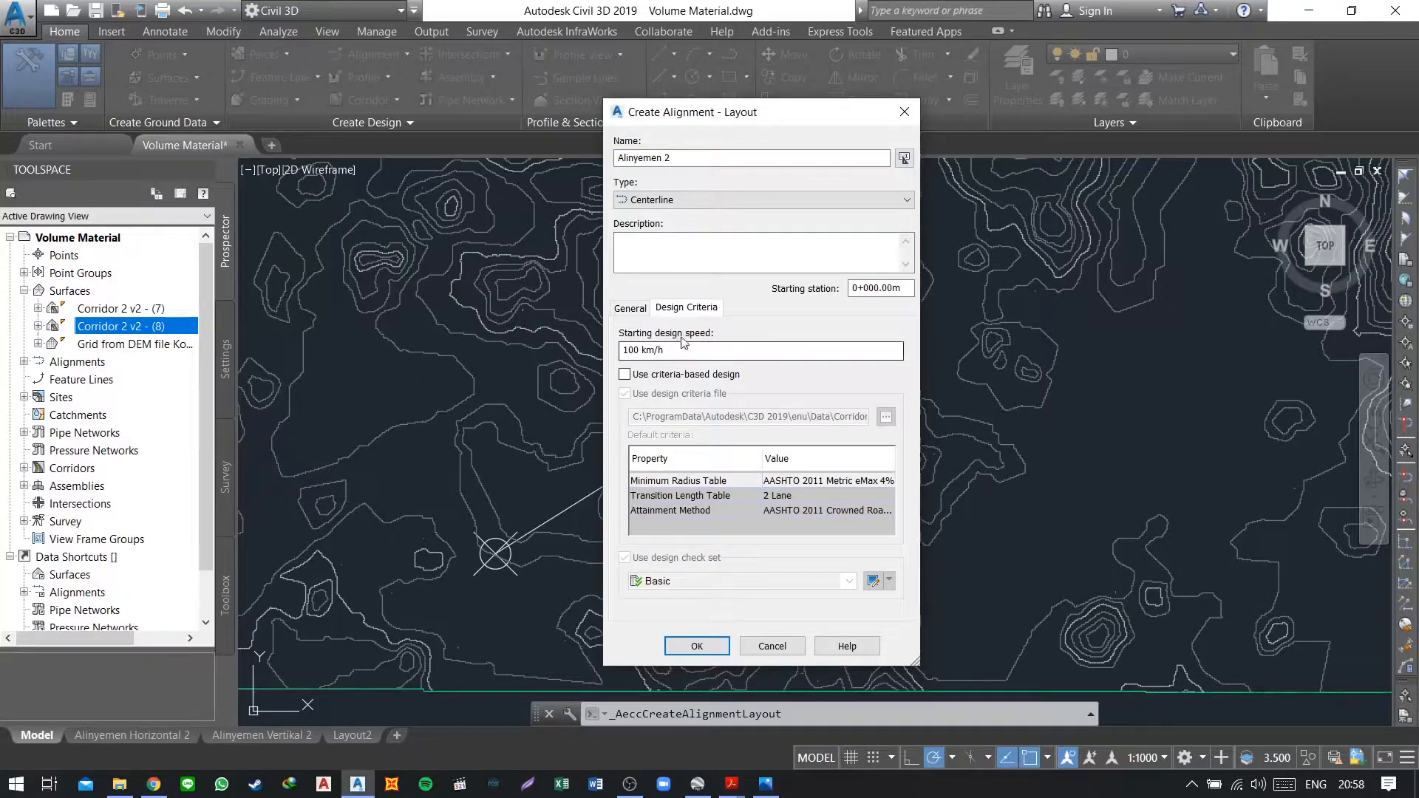
drag(676, 351, 540, 357)
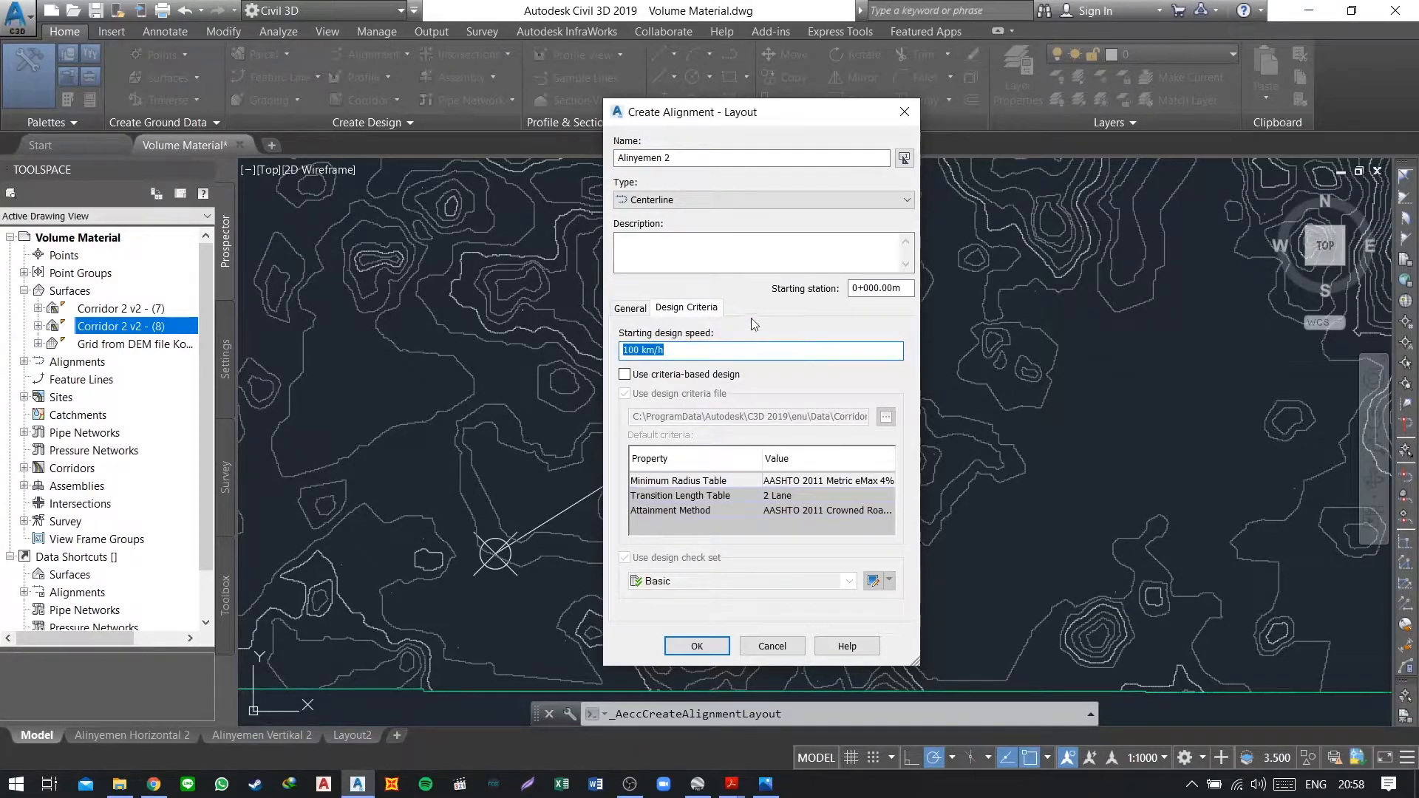
text(60)
click(626, 375)
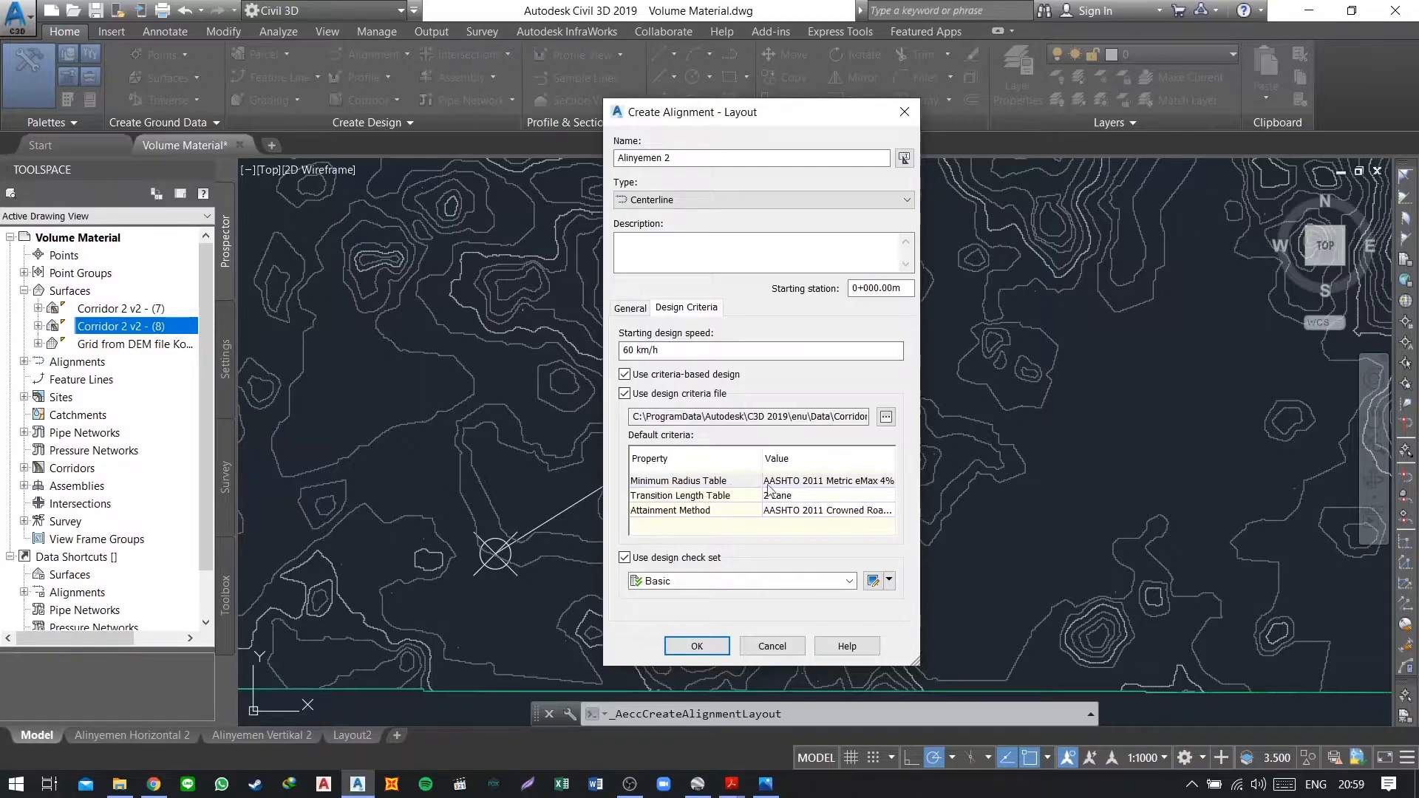
click(879, 489)
click(876, 493)
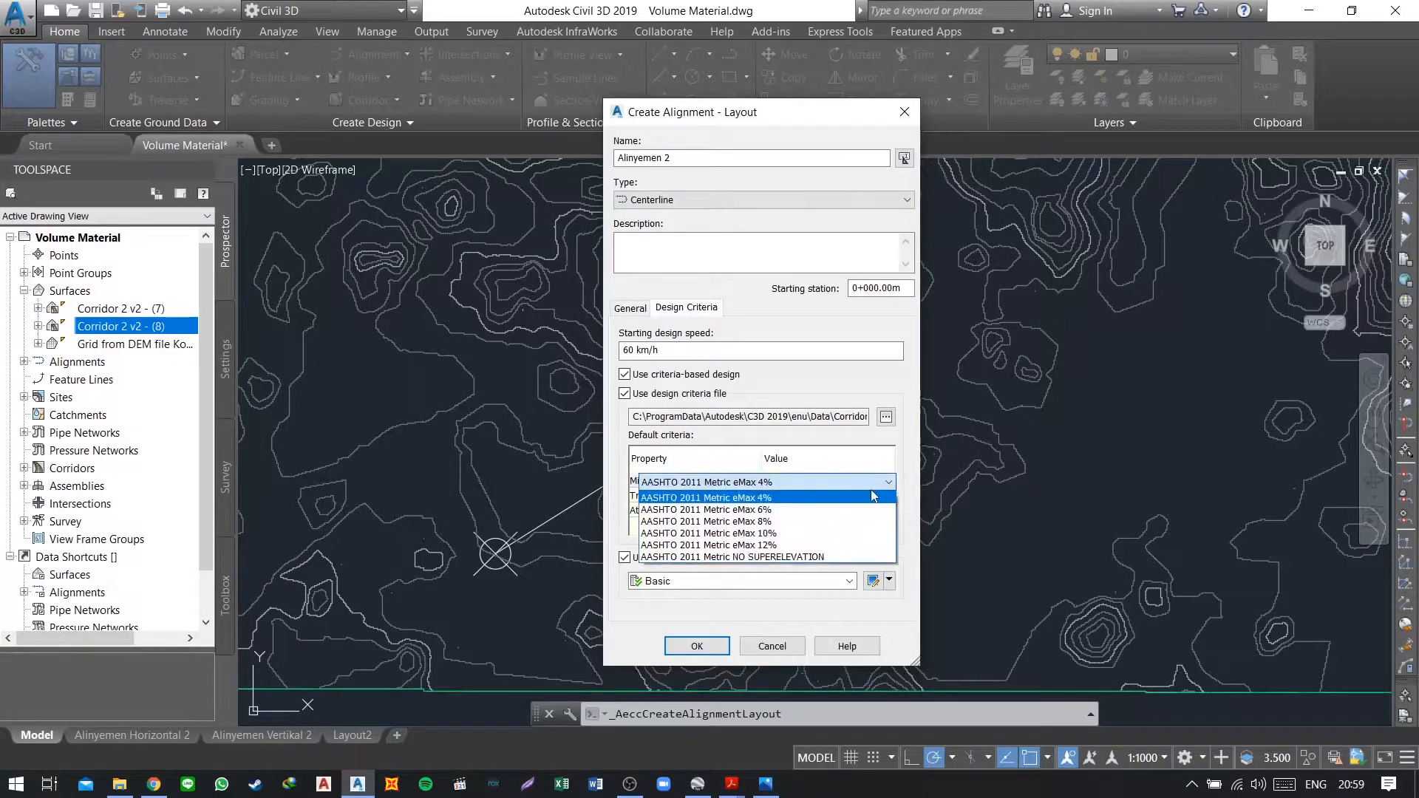
click(796, 522)
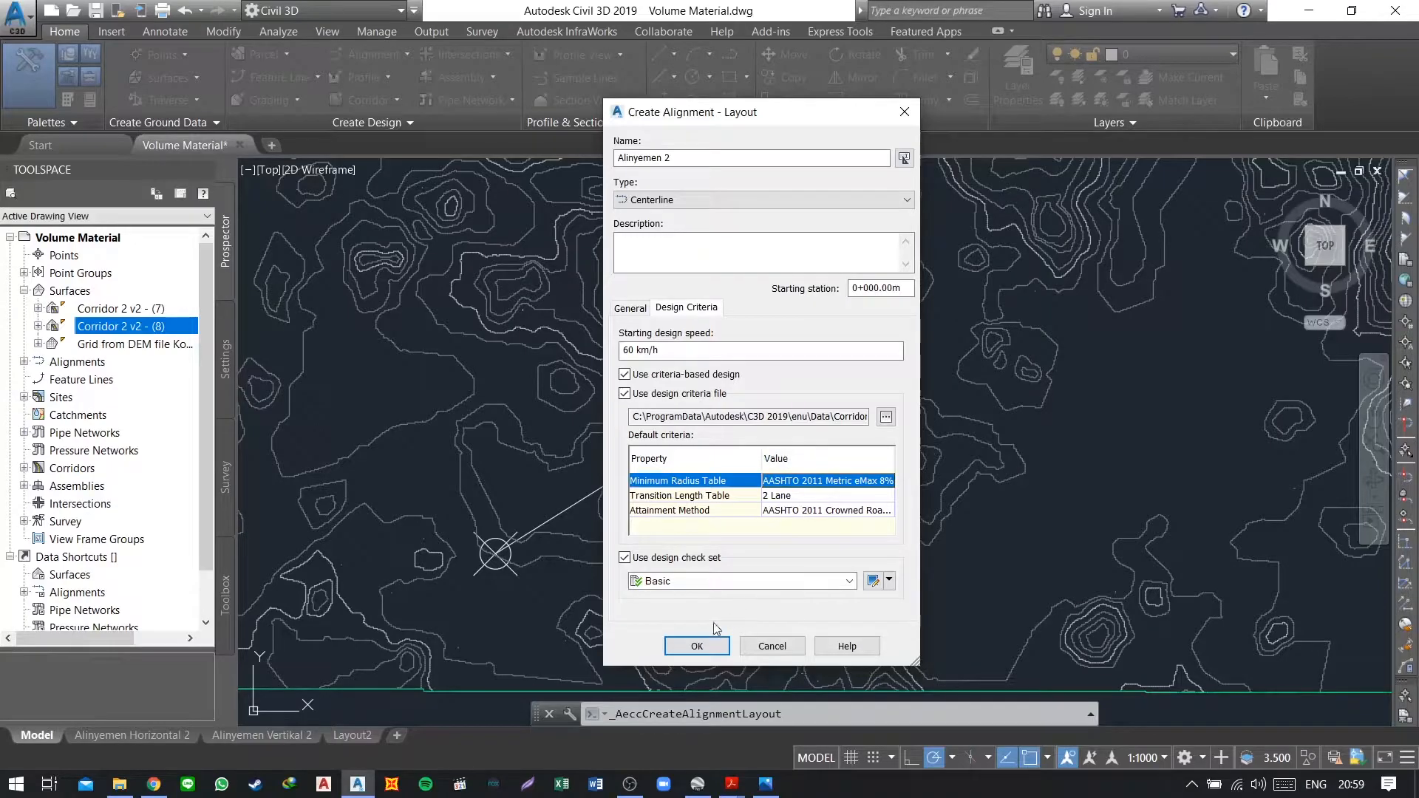
click(697, 645)
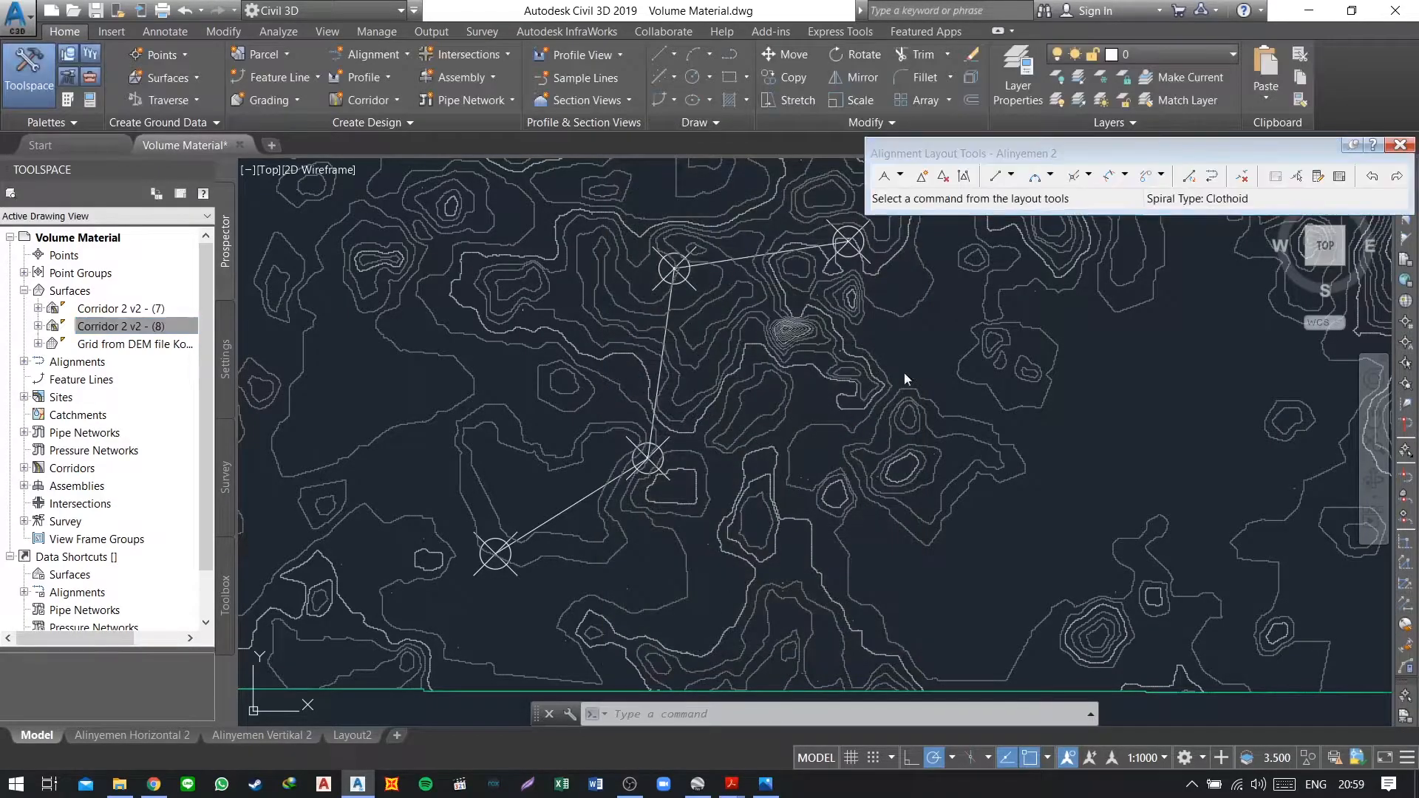
drag(1092, 155, 1090, 157)
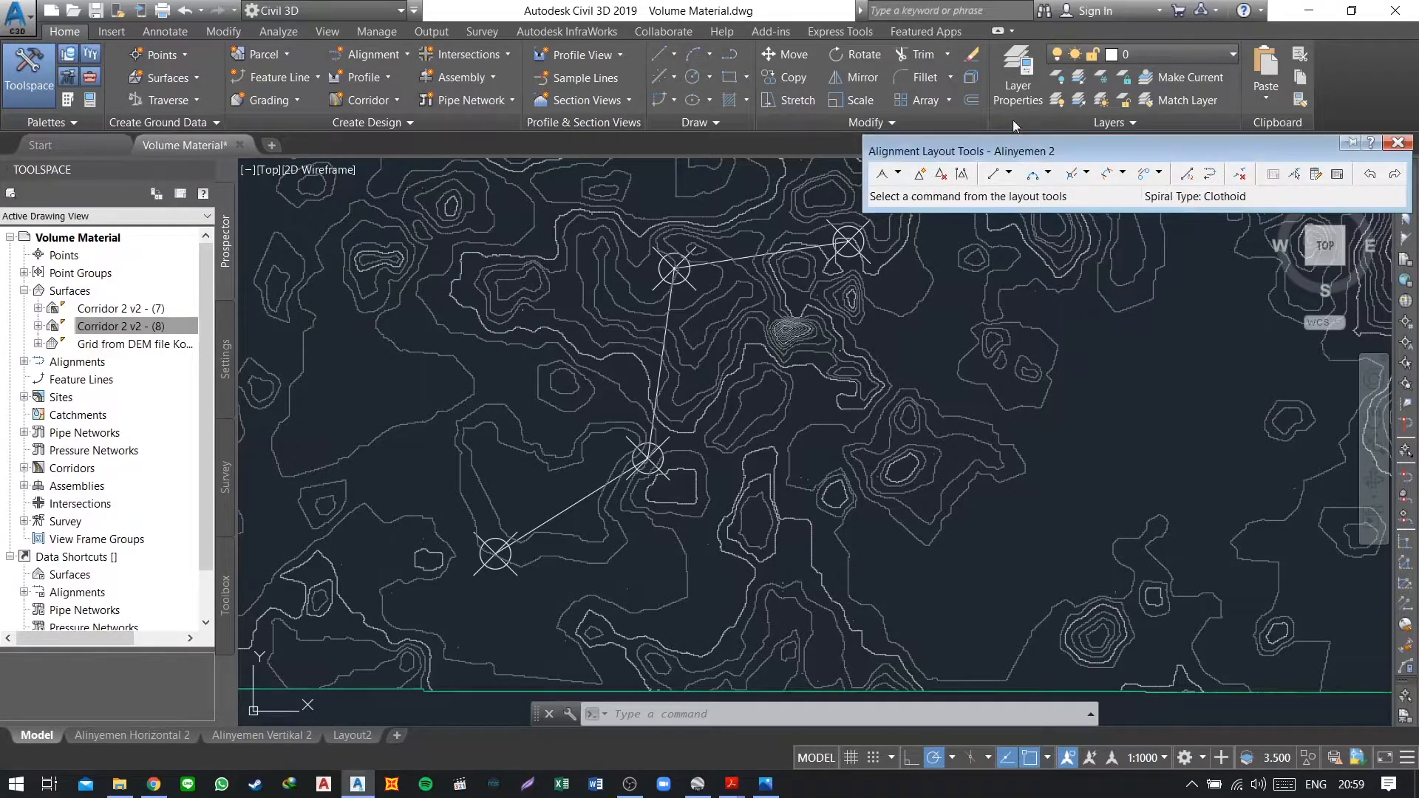
scroll(940, 348, up, 4)
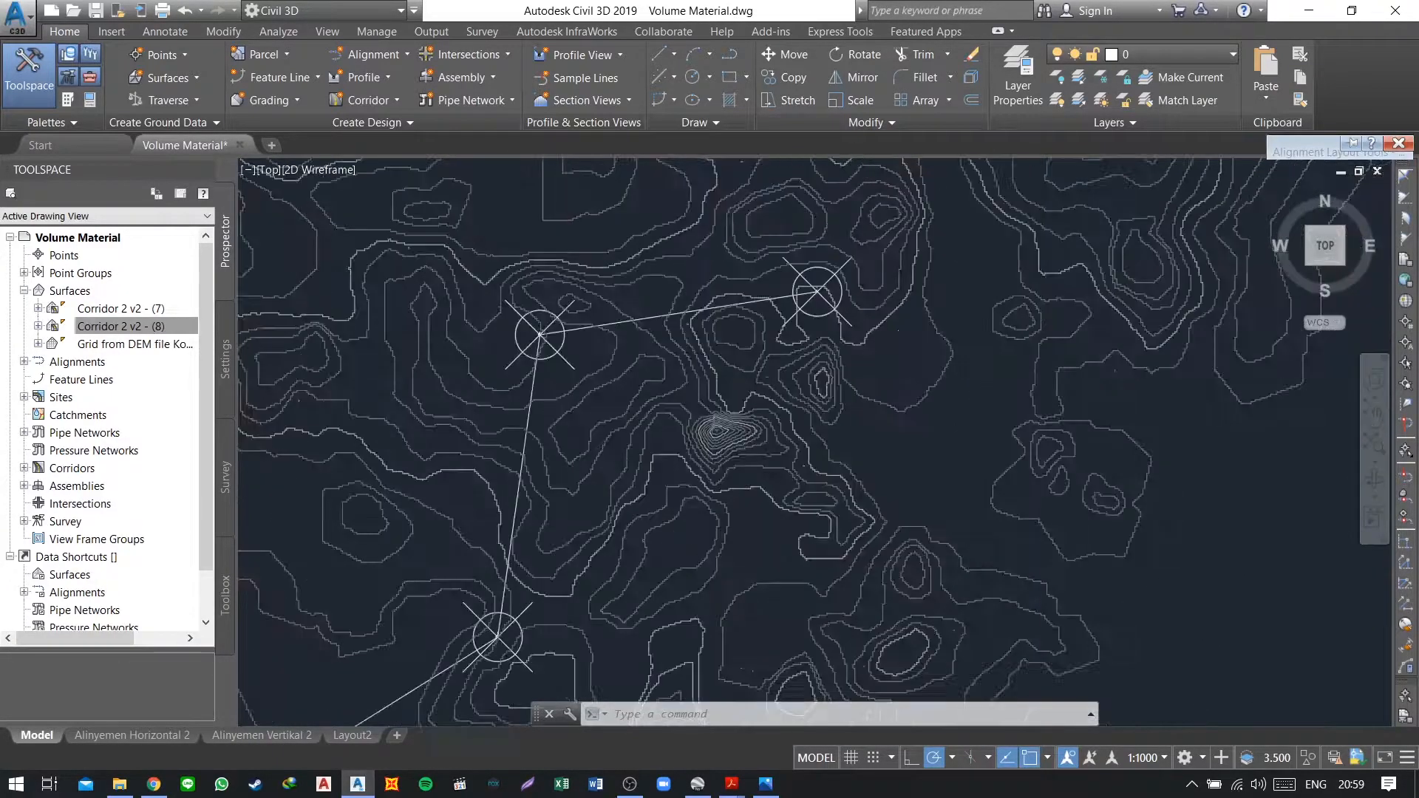
middle_drag(861, 279, 914, 343)
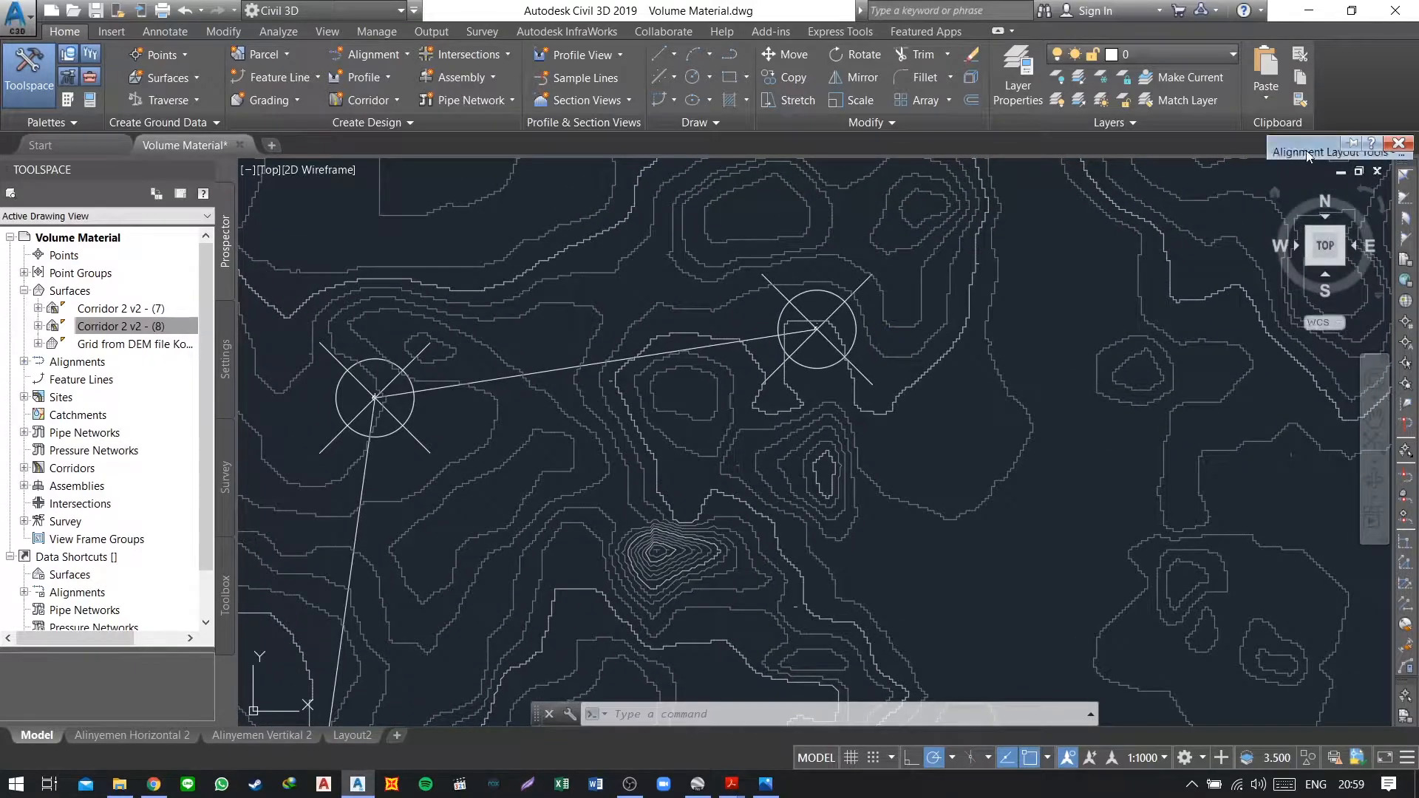
mouse_move(1366, 144)
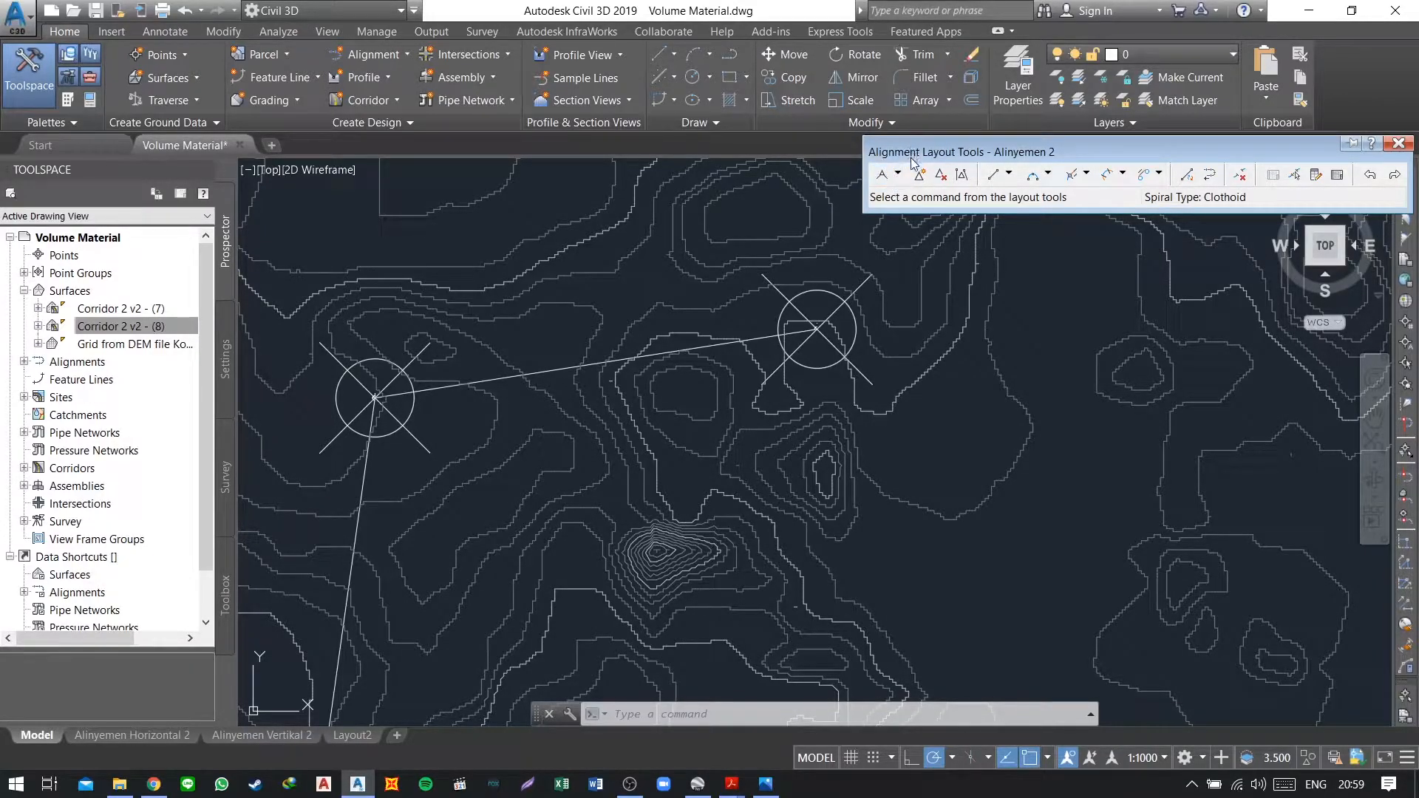
click(899, 176)
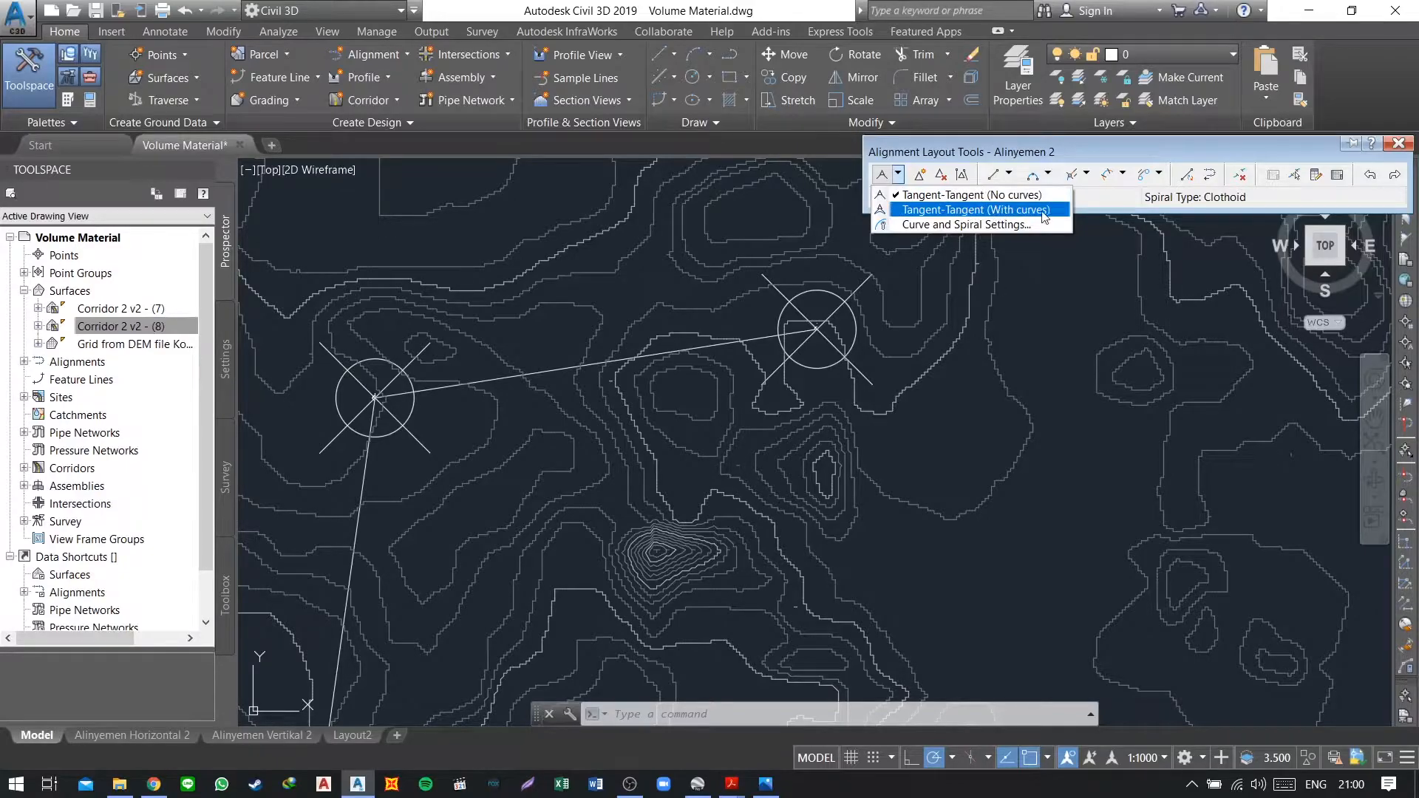
click(991, 194)
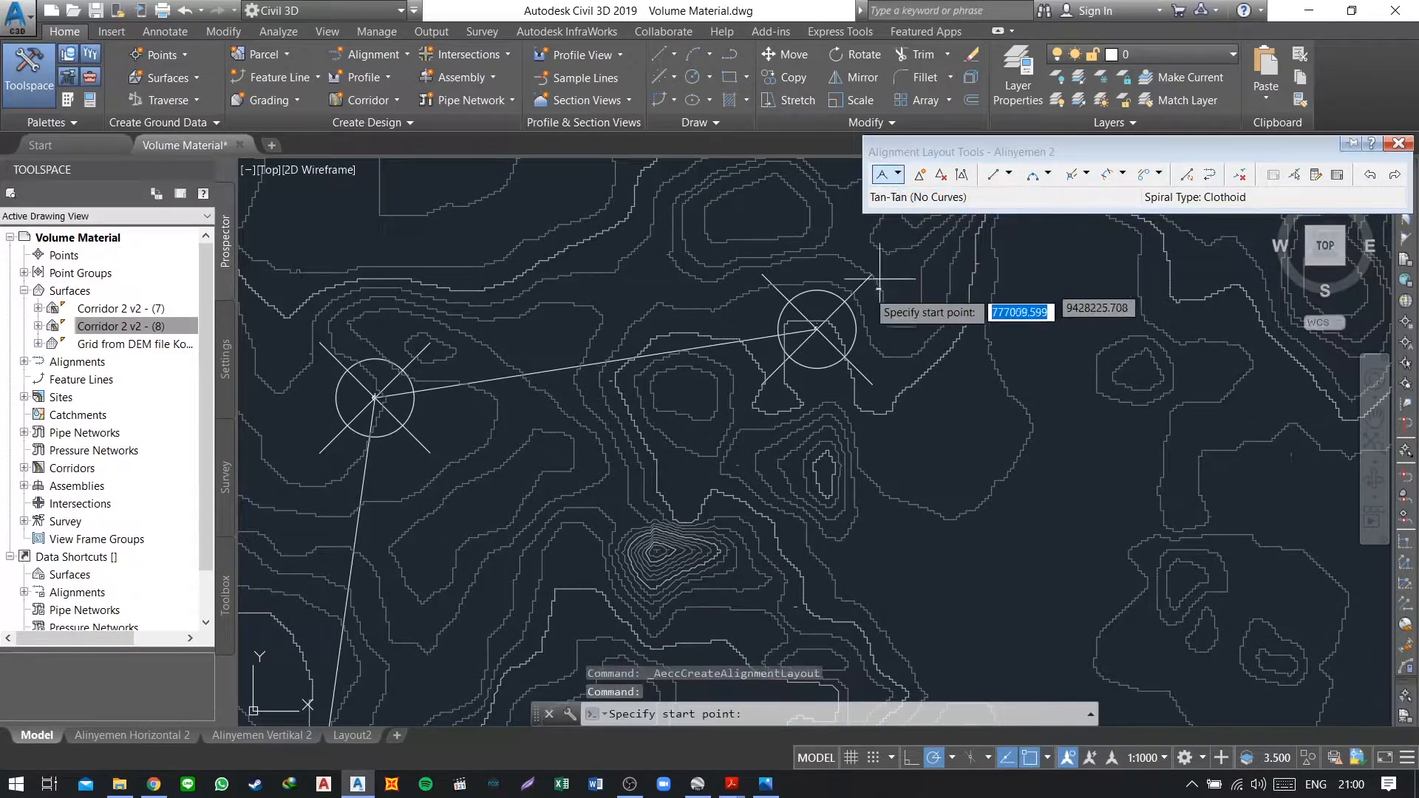
scroll(735, 371, down, 2)
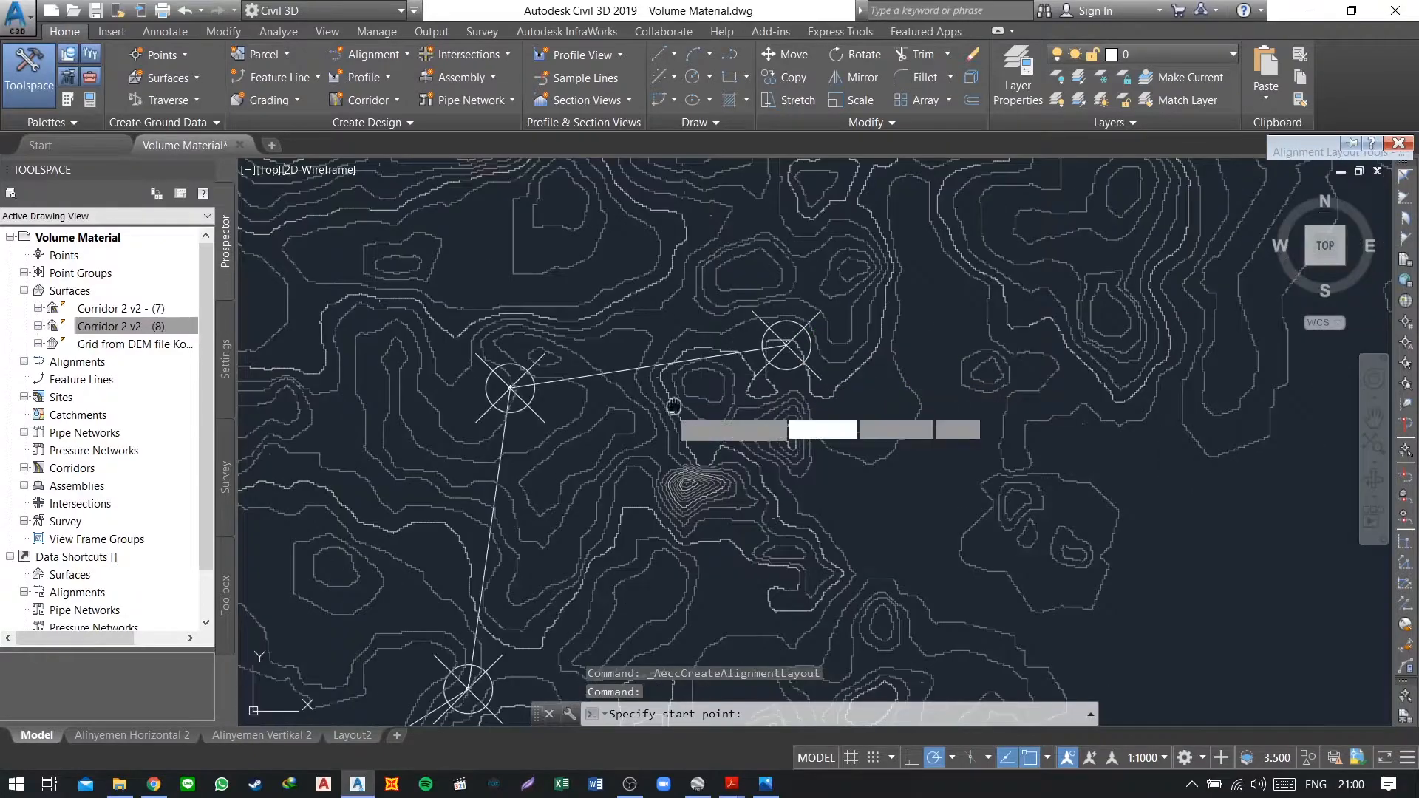
middle_drag(667, 409, 823, 321)
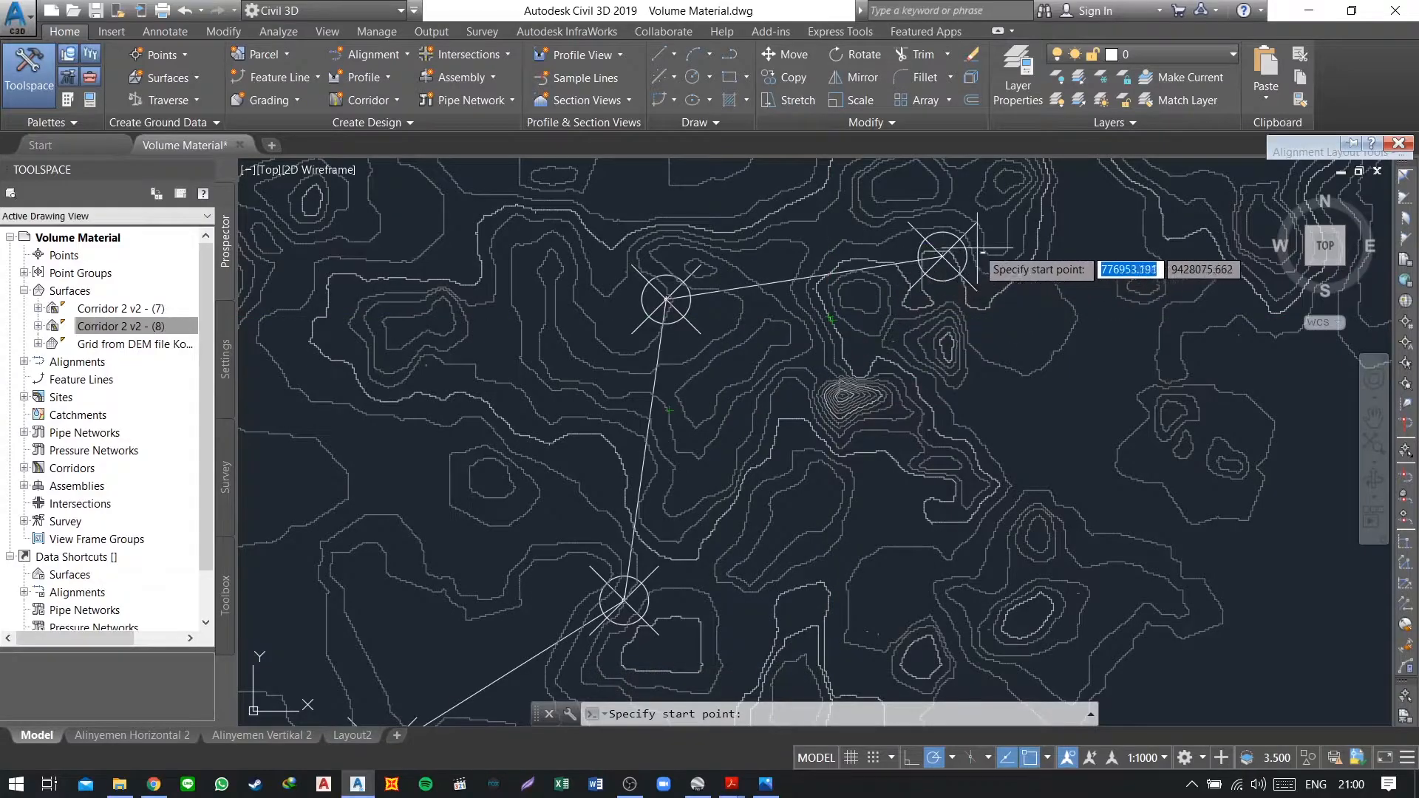
mouse_move(1271, 152)
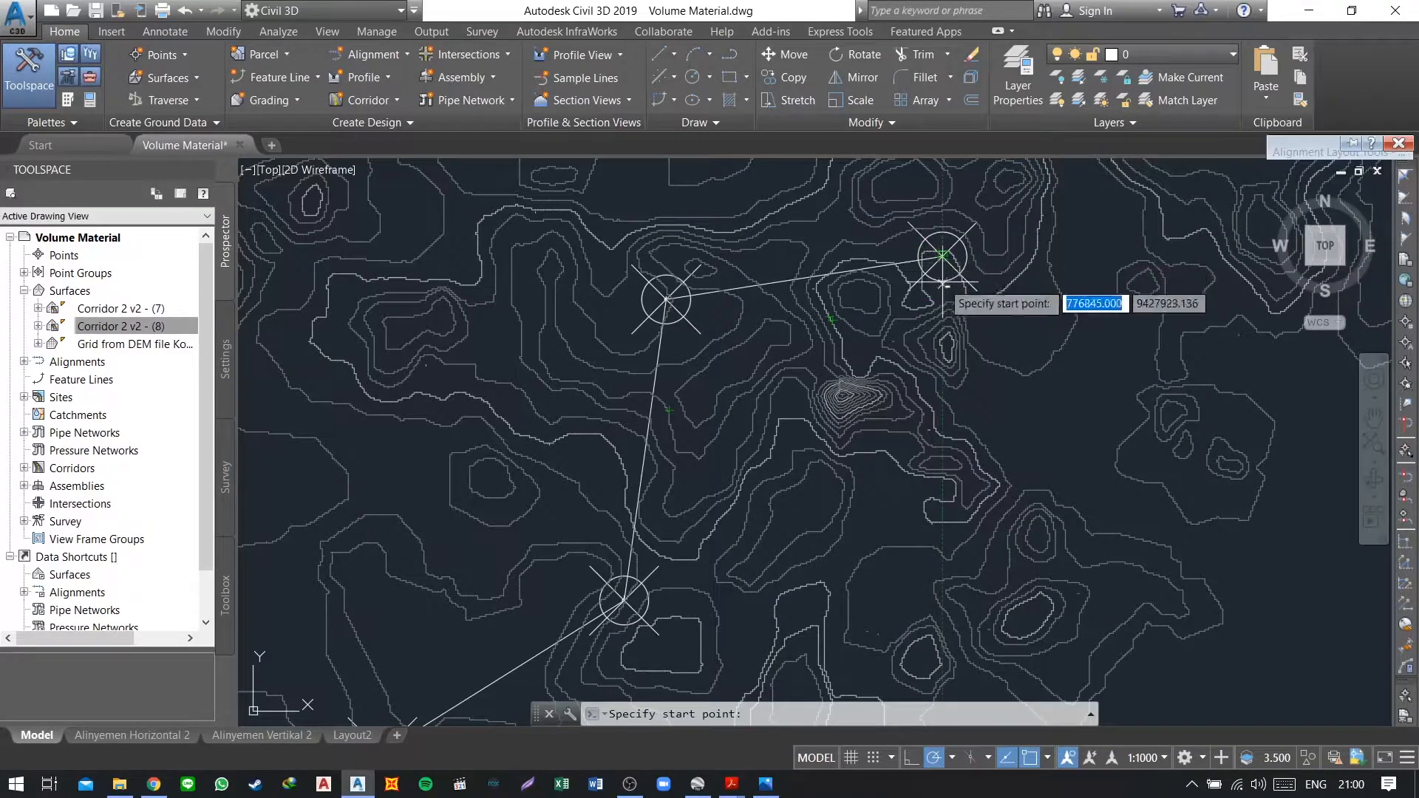
scroll(942, 254, up, 2)
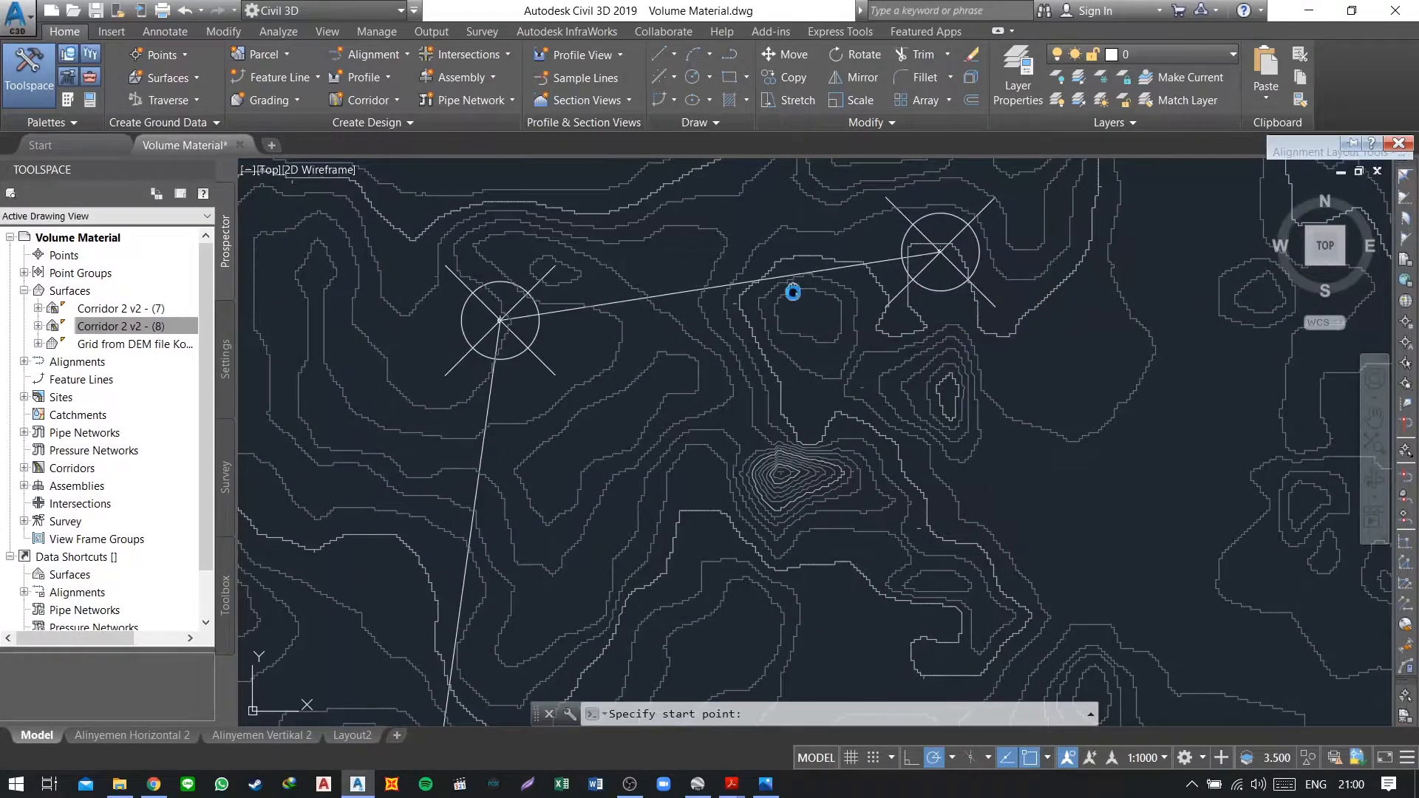
middle_drag(792, 288, 786, 329)
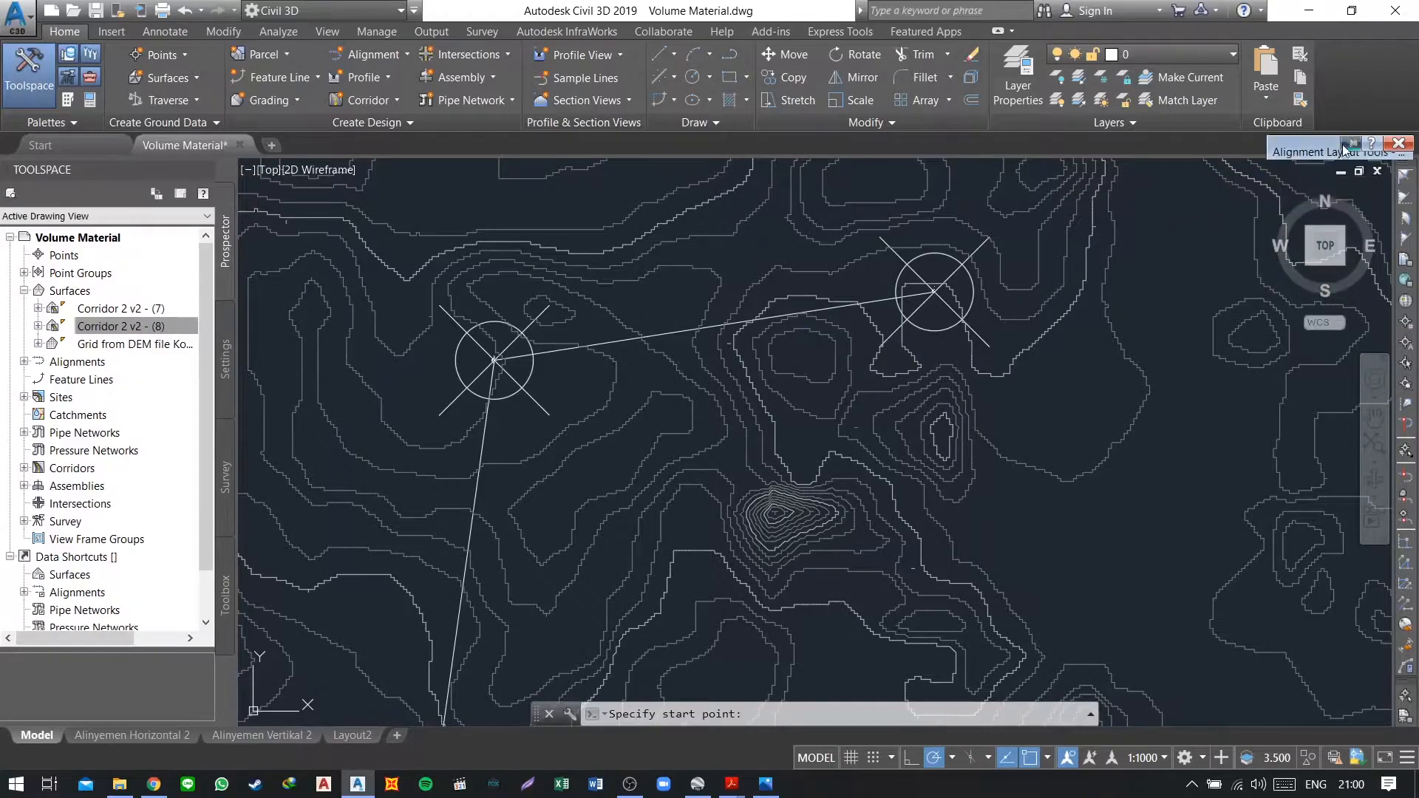
Step: Start a Tangent-Tangent (No curves) layout at the northeastern marker's centre and place the first tangent to the centre of the next marker west
click(899, 175)
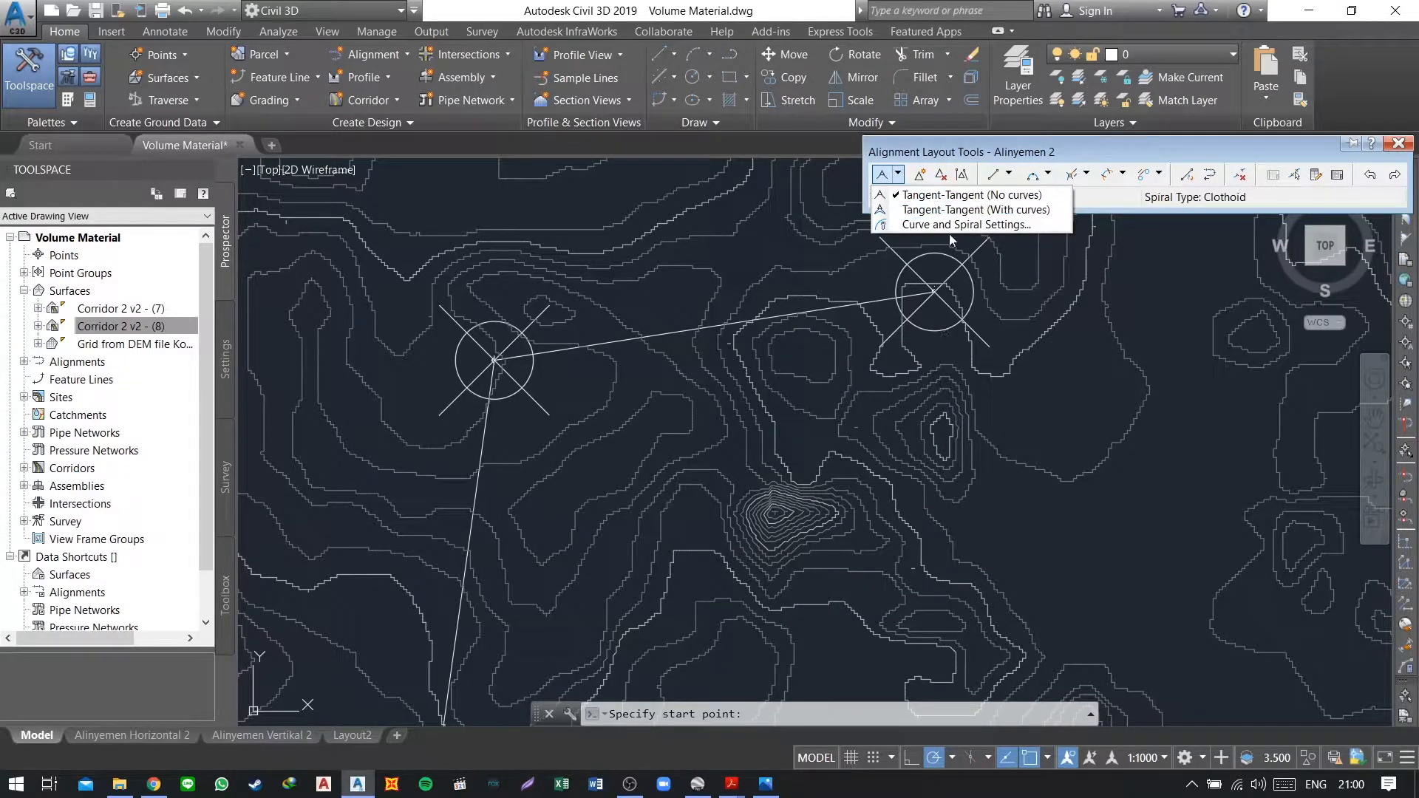
click(913, 195)
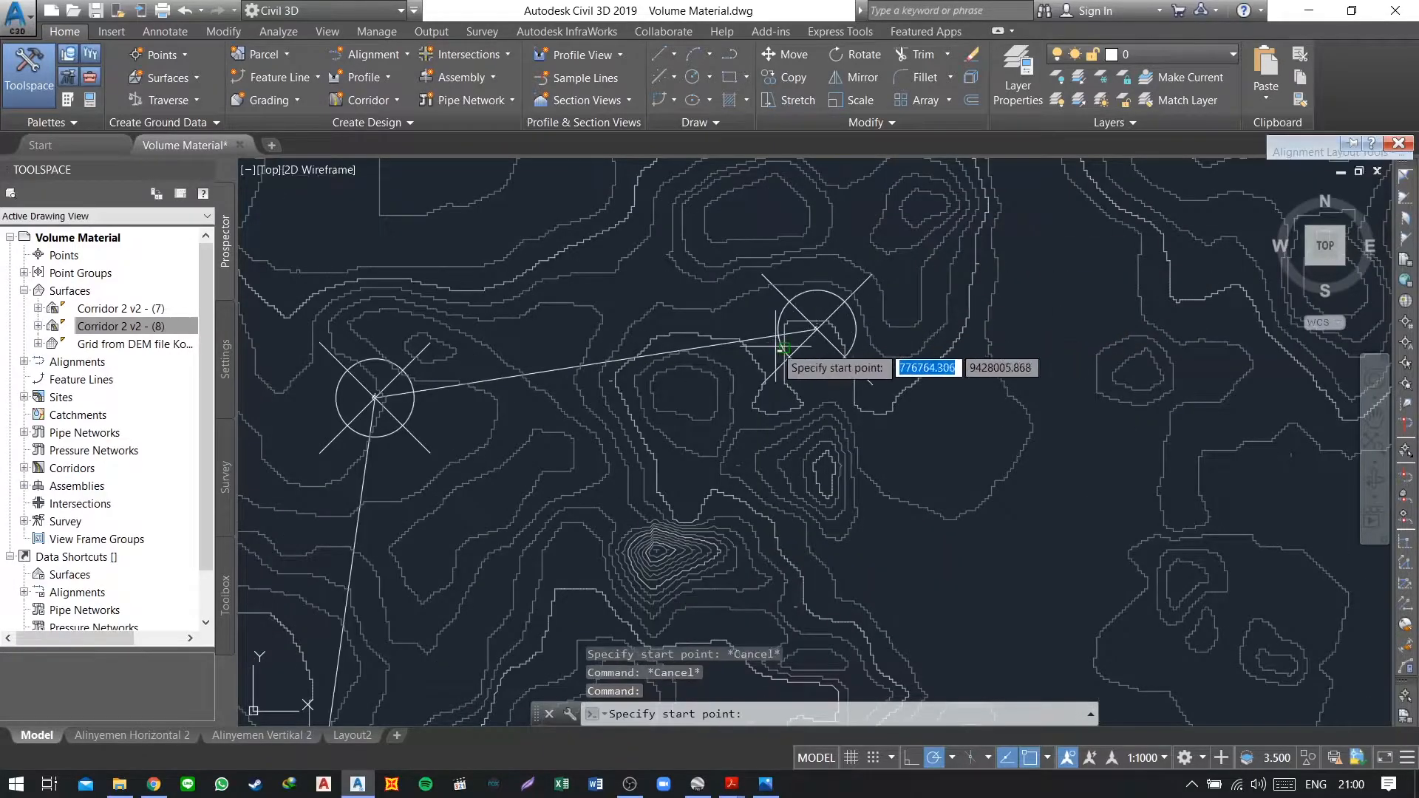
middle_drag(778, 347, 904, 342)
scroll(939, 331, up, 2)
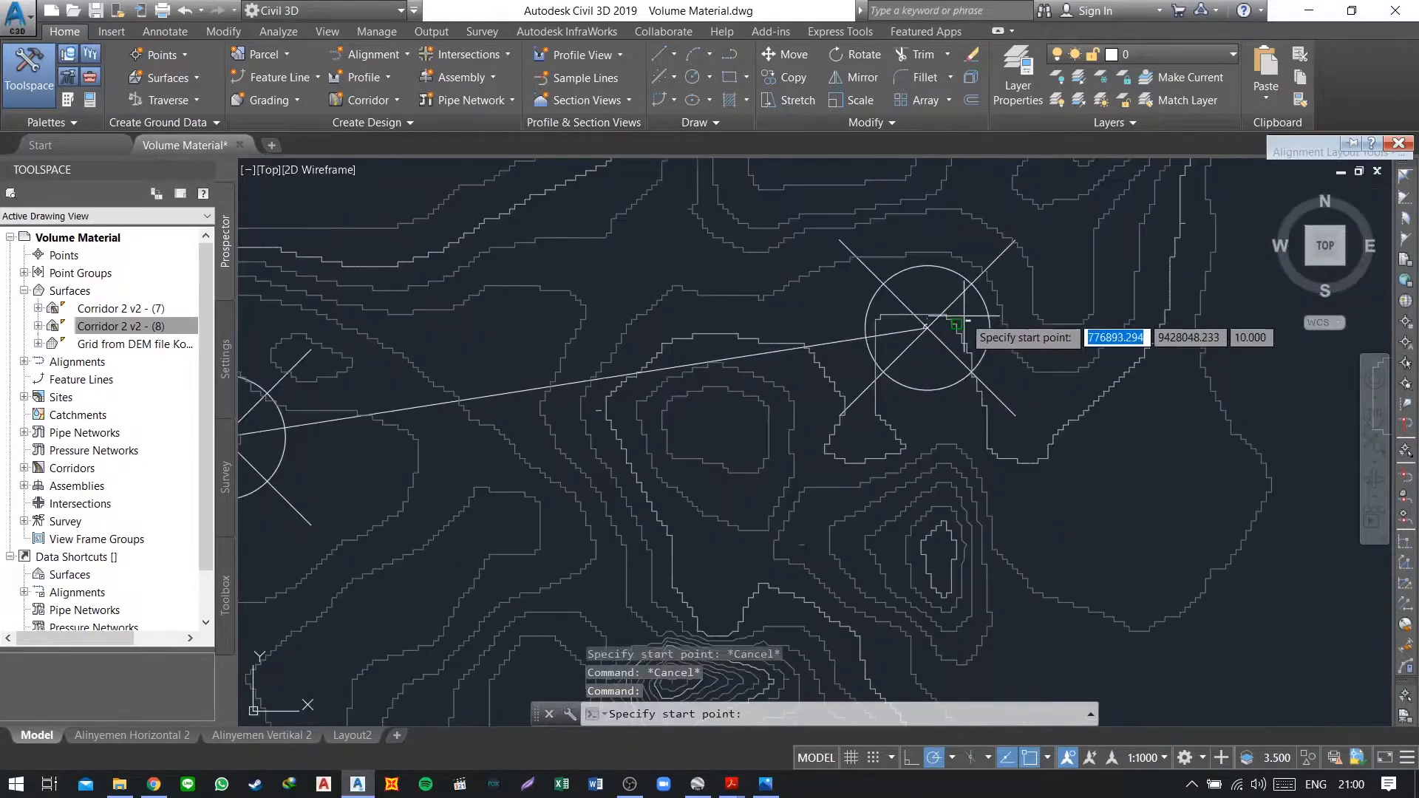
scroll(939, 331, up, 5)
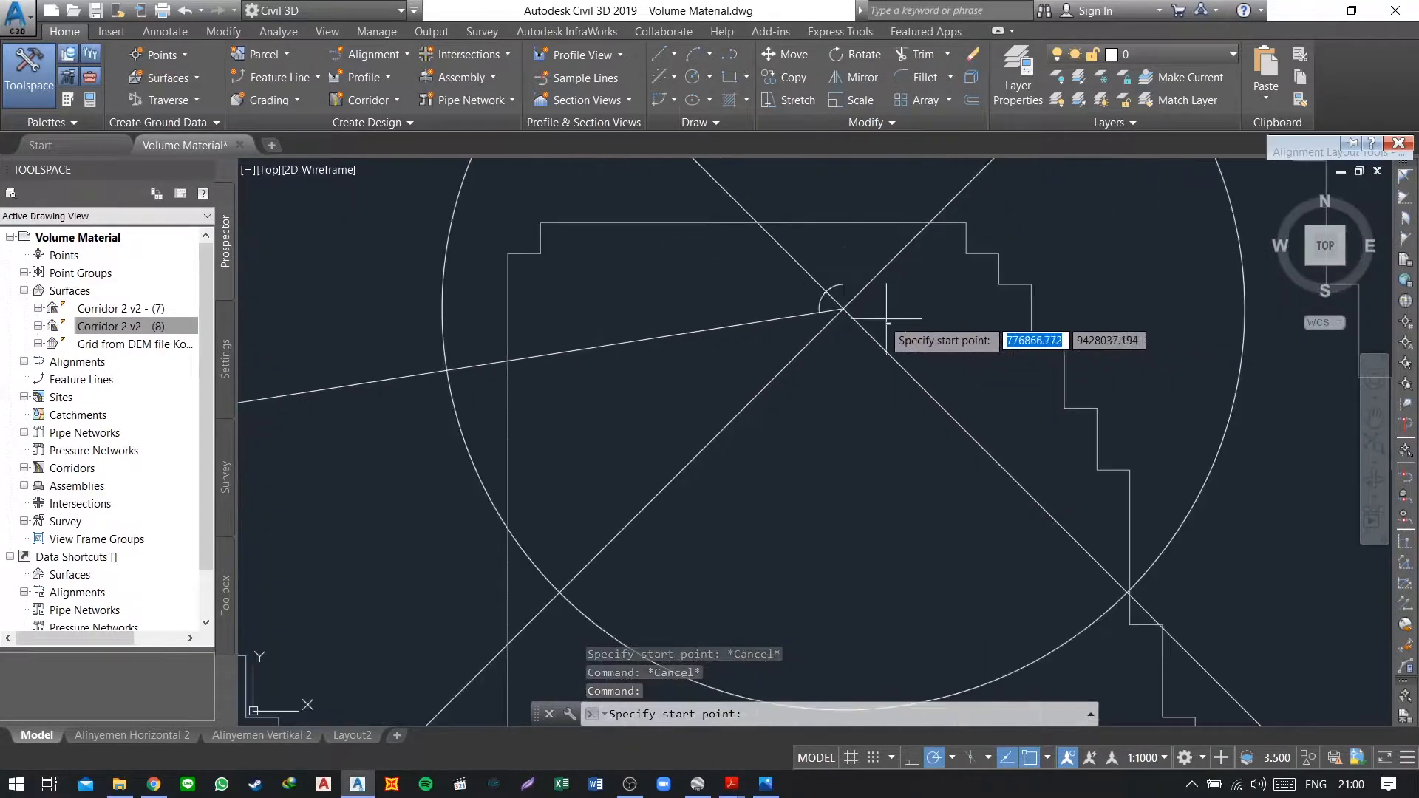
click(843, 310)
scroll(819, 387, down, 8)
scroll(702, 391, up, 2)
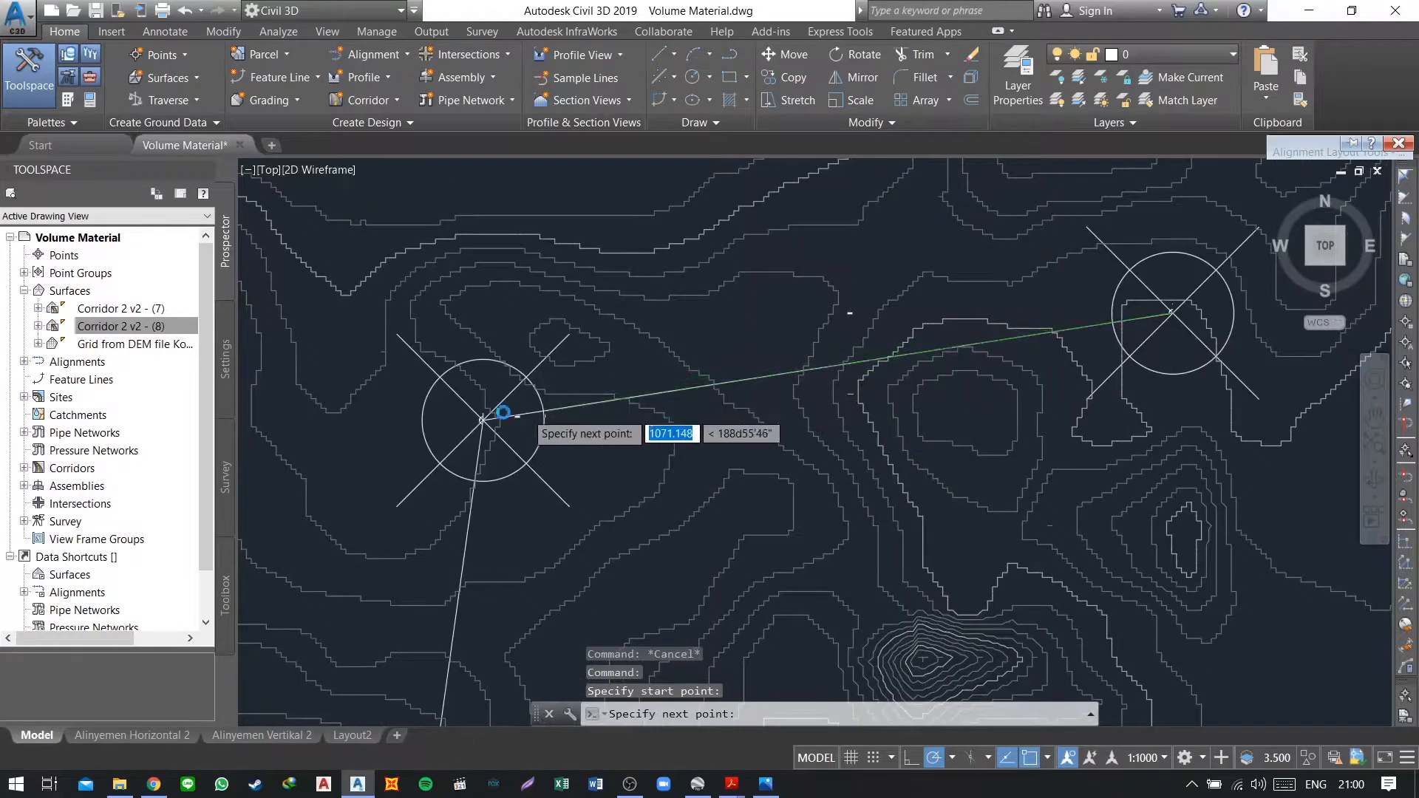
scroll(555, 423, up, 5)
middle_drag(406, 430, 644, 404)
scroll(635, 400, up, 3)
click(604, 405)
Step: Continue the alignment with a second tangent southward to the centre of the third route marker
scroll(635, 451, down, 3)
middle_drag(655, 513, 803, 263)
scroll(802, 263, down, 4)
scroll(801, 477, down, 2)
middle_drag(801, 477, 815, 204)
middle_drag(811, 516, 857, 281)
scroll(865, 279, down, 2)
scroll(798, 447, up, 6)
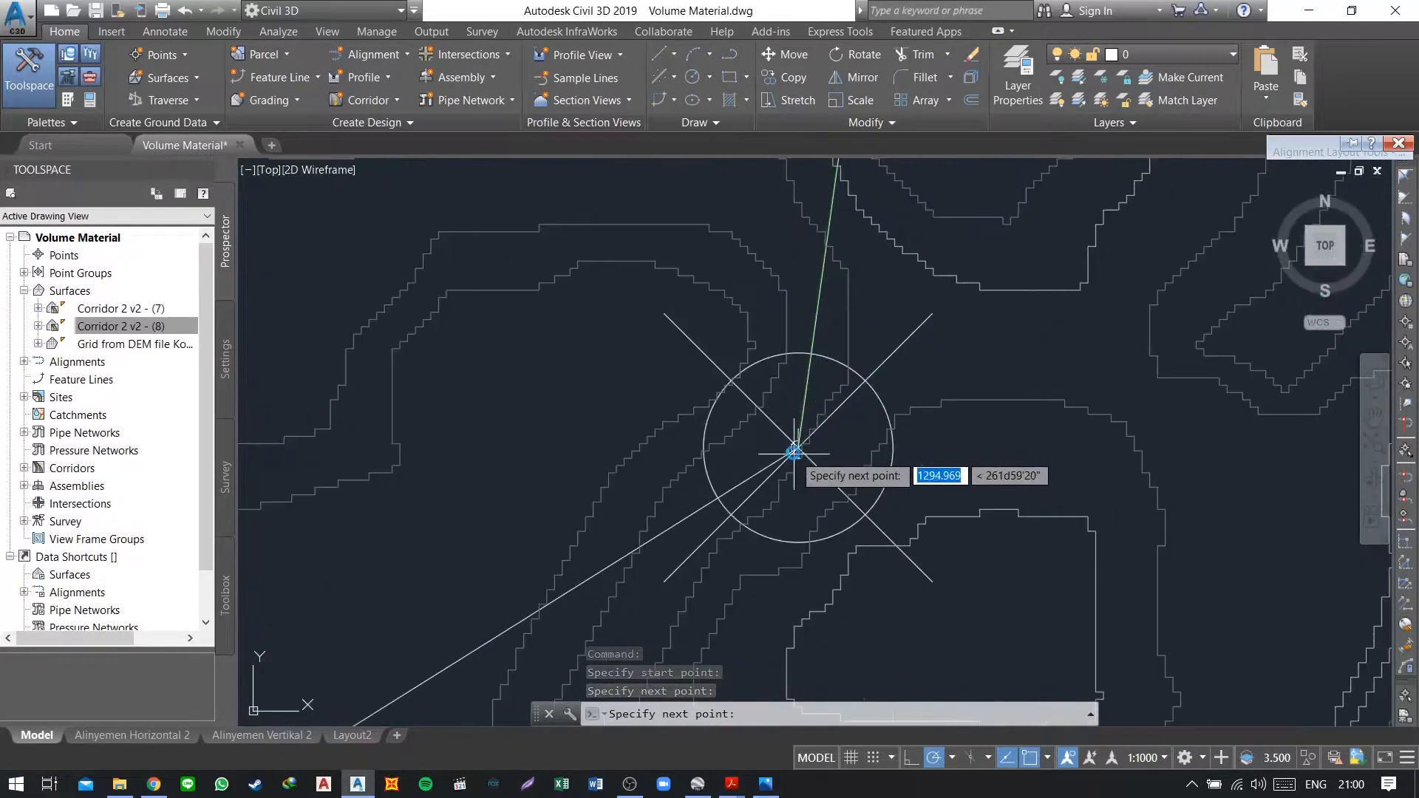
scroll(798, 449, down, 3)
click(797, 448)
Step: Continue the alignment with the last tangent to the centre of the southwestern end marker and finish the tangent layout there
middle_drag(722, 426, 955, 265)
scroll(665, 435, down, 3)
middle_drag(643, 450, 813, 325)
scroll(639, 465, up, 7)
click(502, 566)
scroll(895, 409, down, 2)
middle_drag(979, 322, 603, 397)
scroll(584, 364, down, 2)
middle_drag(569, 287, 646, 373)
mouse_move(563, 348)
middle_down()
mouse_move(776, 343)
mouse_move(782, 371)
middle_up()
key(Return)
Step: Inspect the drawn alignment and its station labels from the southwestern end back to the bend at the second route marker
scroll(655, 414, down, 6)
drag(782, 372, 493, 455)
scroll(493, 455, down, 2)
middle_drag(744, 289, 672, 515)
middle_drag(791, 222, 740, 532)
scroll(702, 421, up, 6)
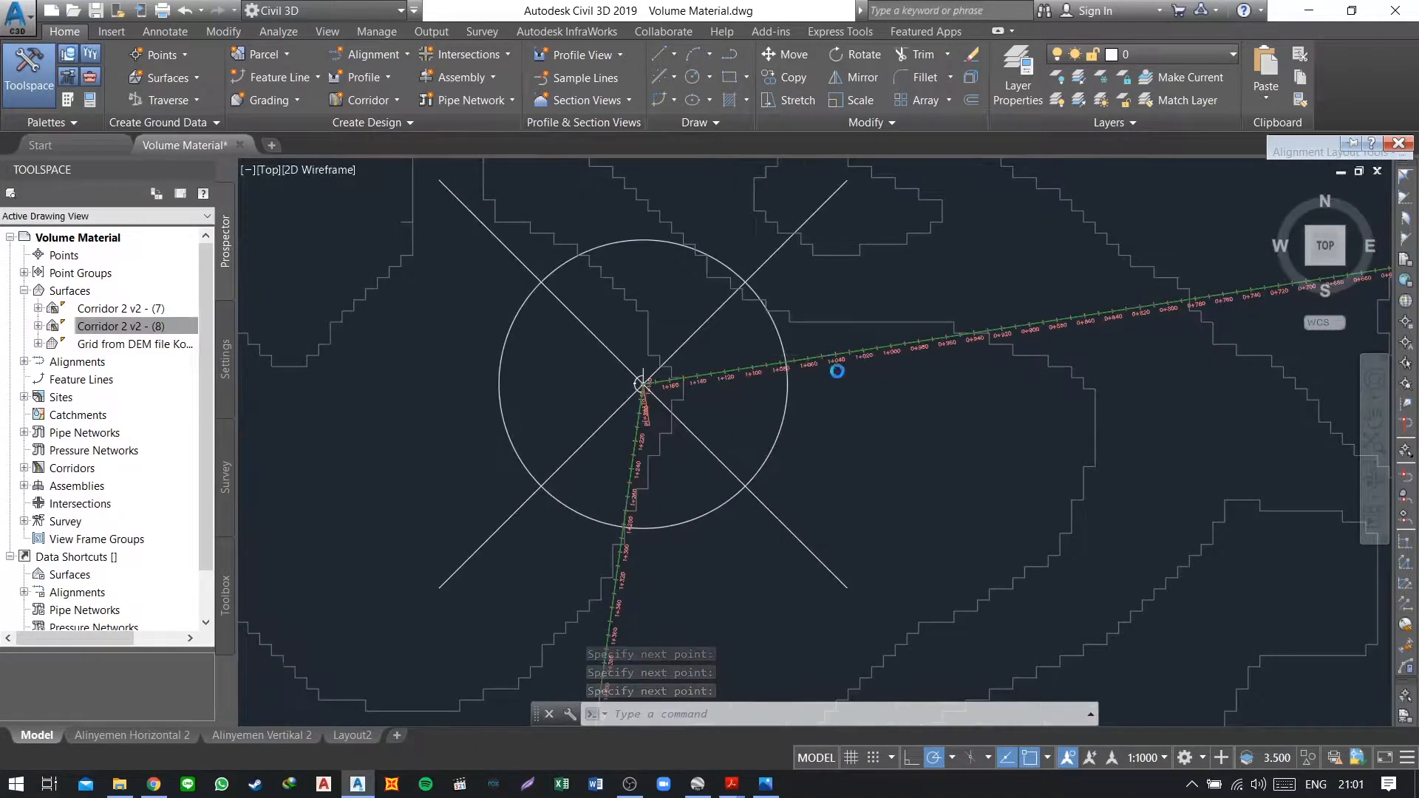
scroll(643, 430, down, 2)
middle_drag(643, 523, 673, 418)
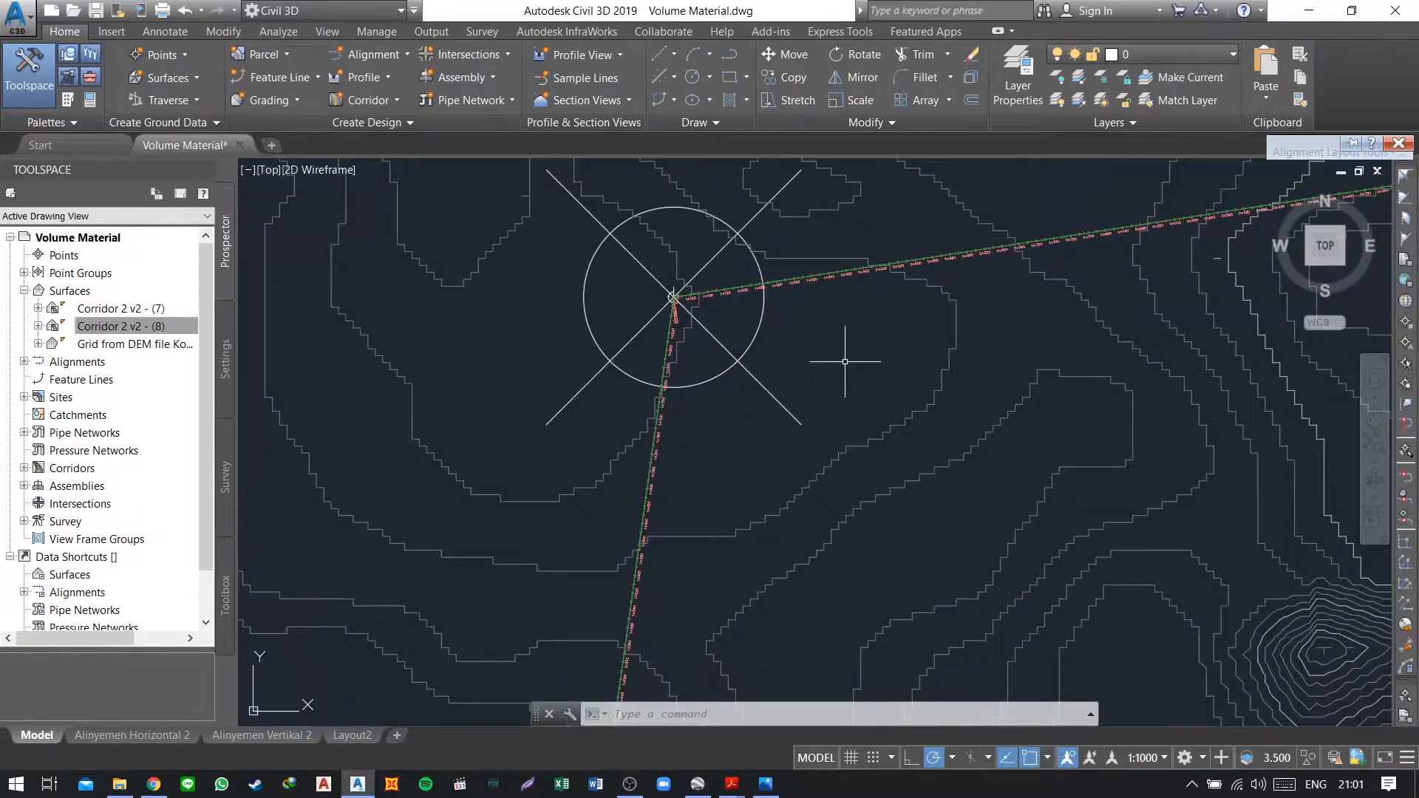
middle_drag(842, 364, 797, 414)
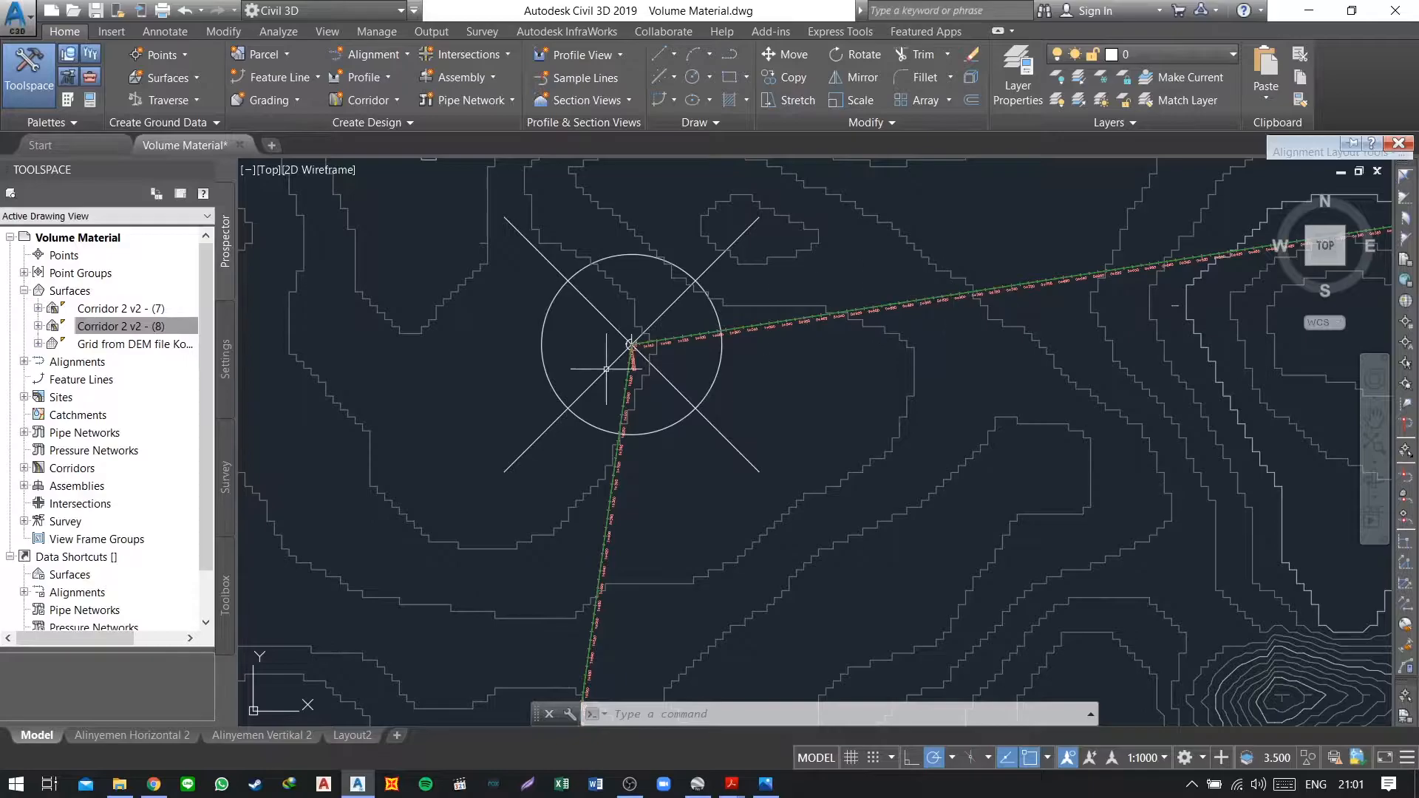
Step: Start a Free Spiral-Curve-Spiral (Between two entities) between the two tangents meeting at the second route marker, using the Lessthan180 curve solution
click(1351, 144)
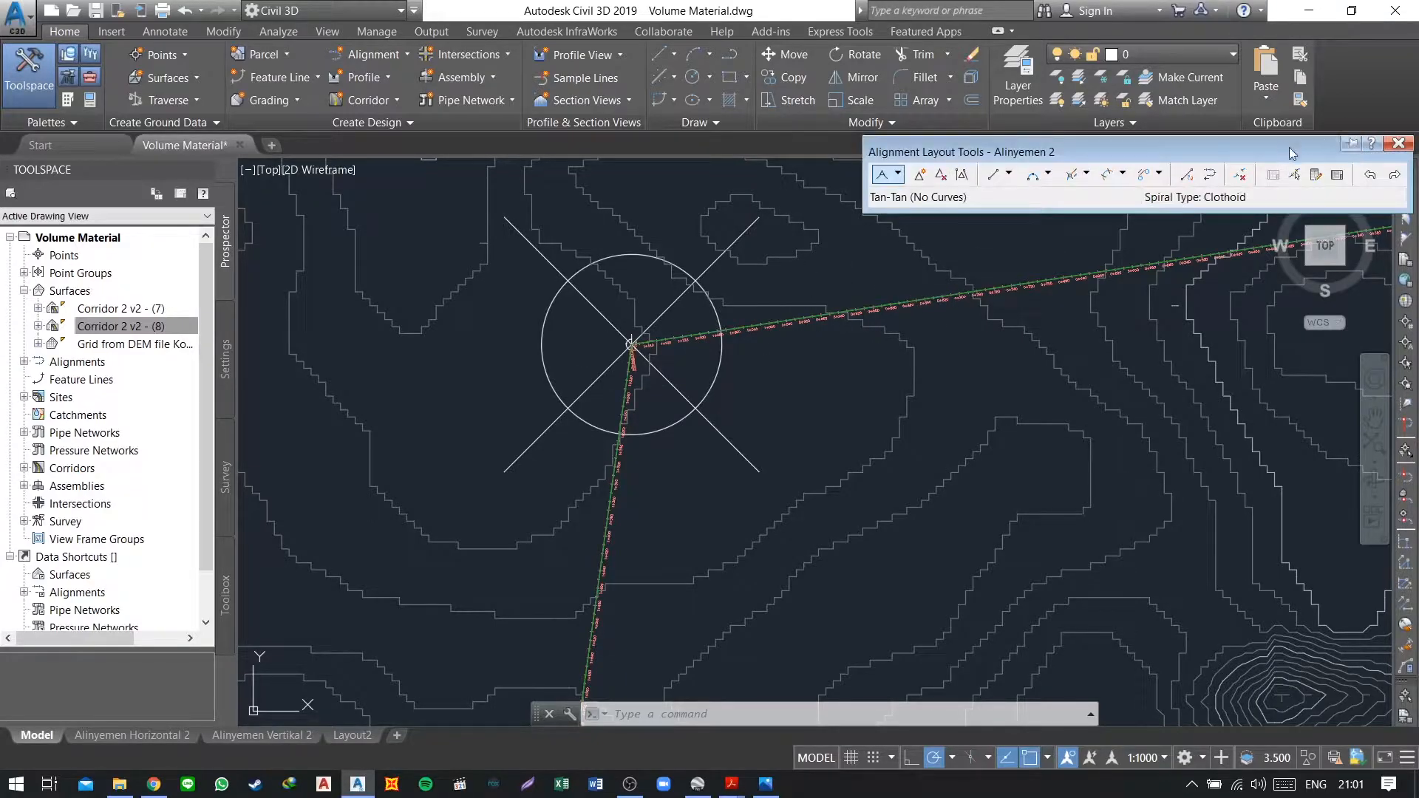
click(1124, 174)
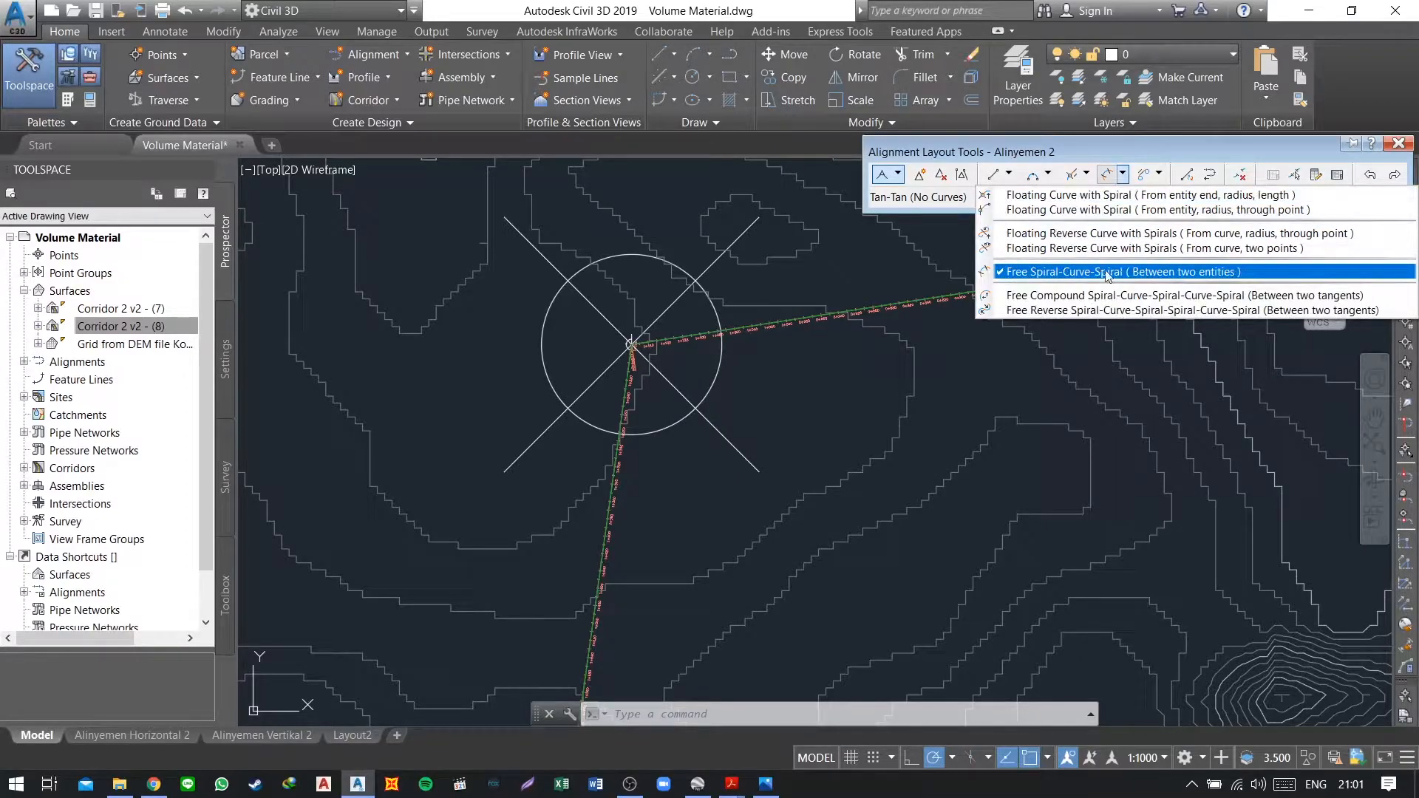
click(1204, 272)
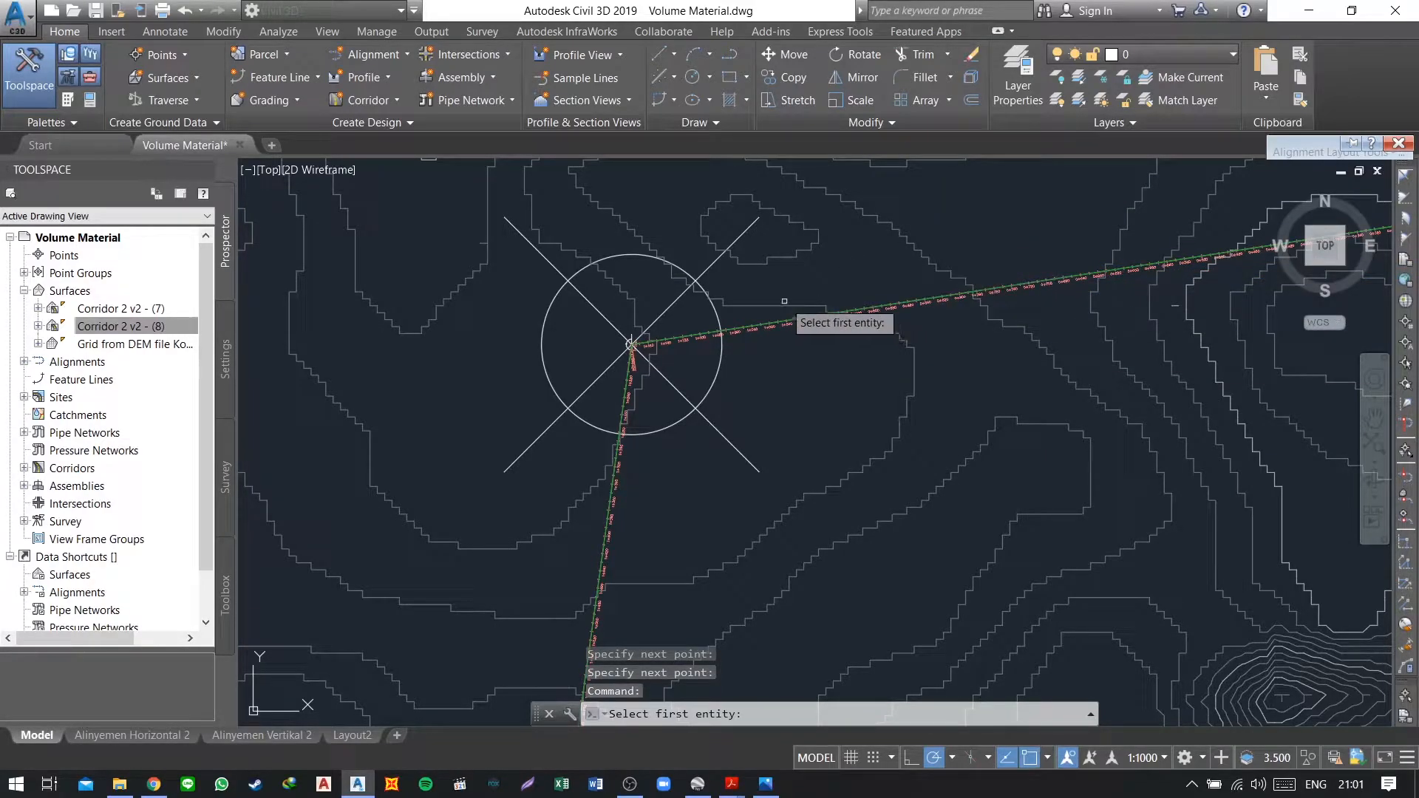
scroll(662, 341, up, 2)
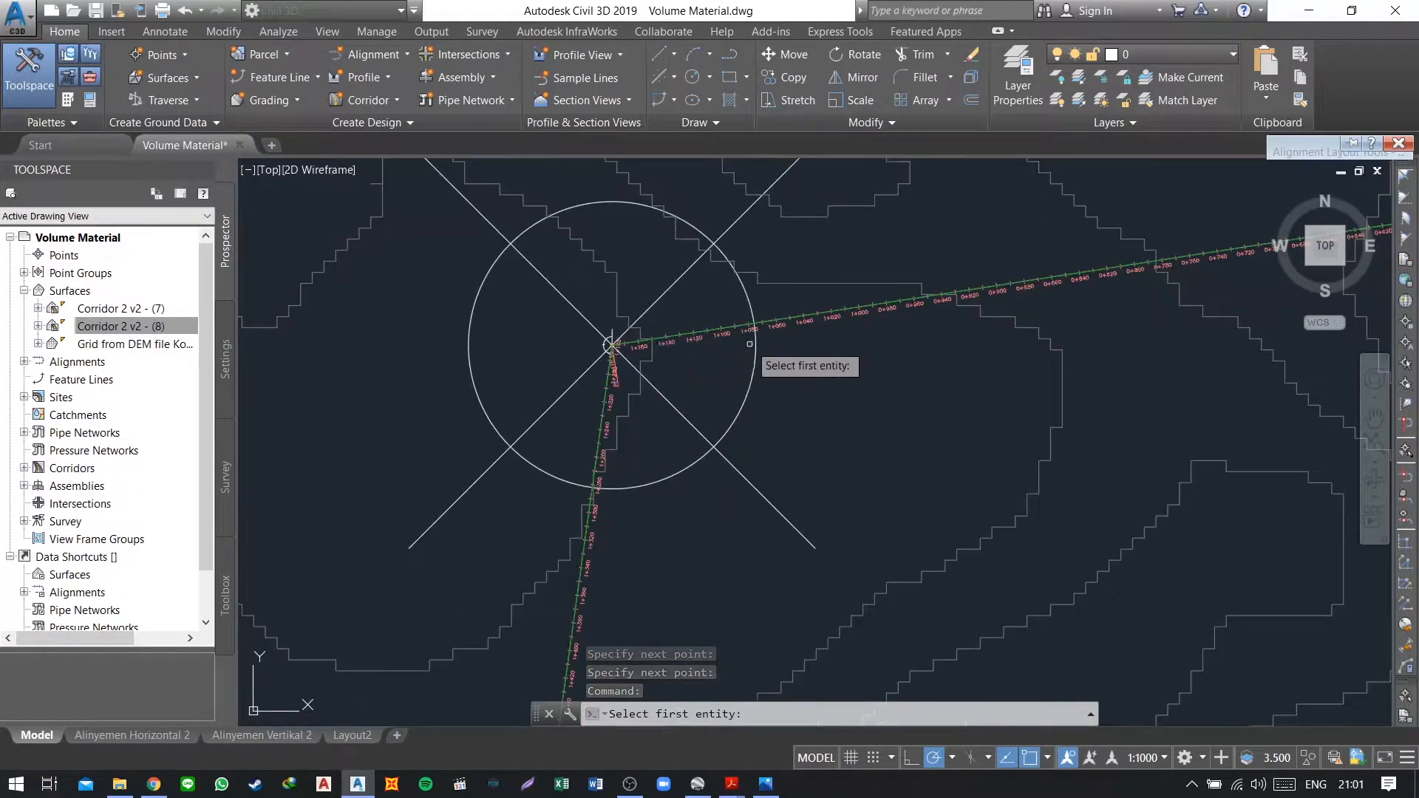
scroll(687, 340, up, 1)
scroll(712, 336, down, 1)
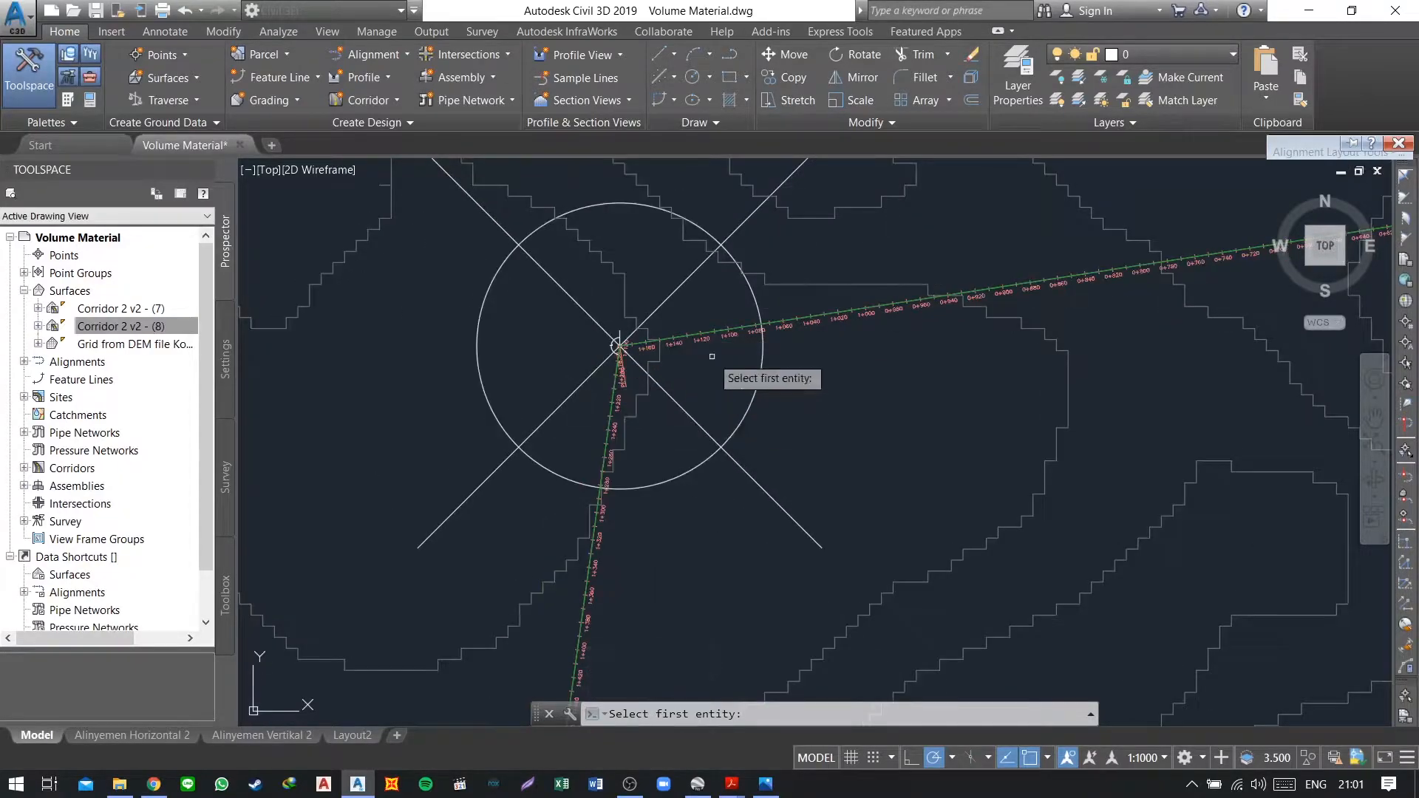
scroll(679, 403, down, 2)
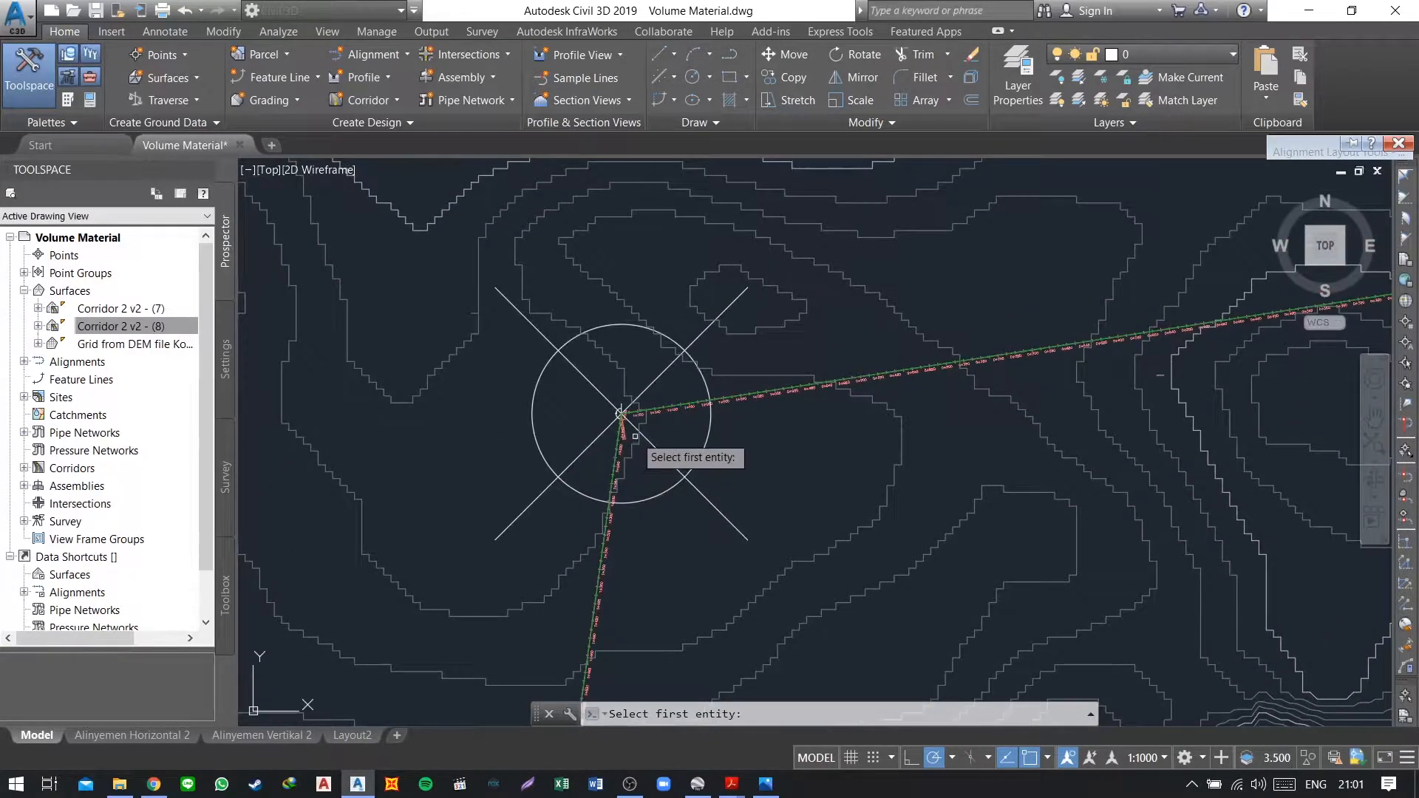
scroll(637, 437, up, 2)
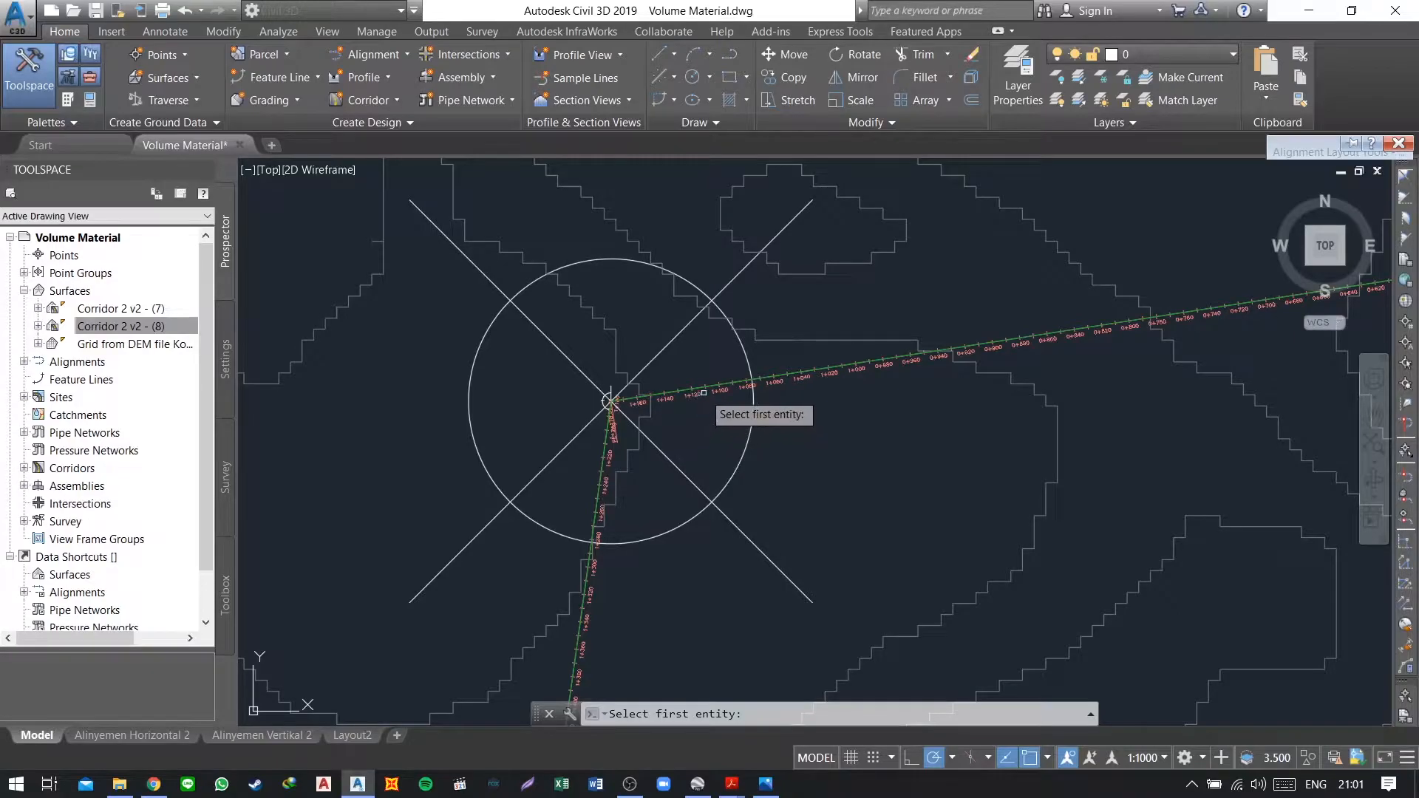
scroll(702, 391, up, 2)
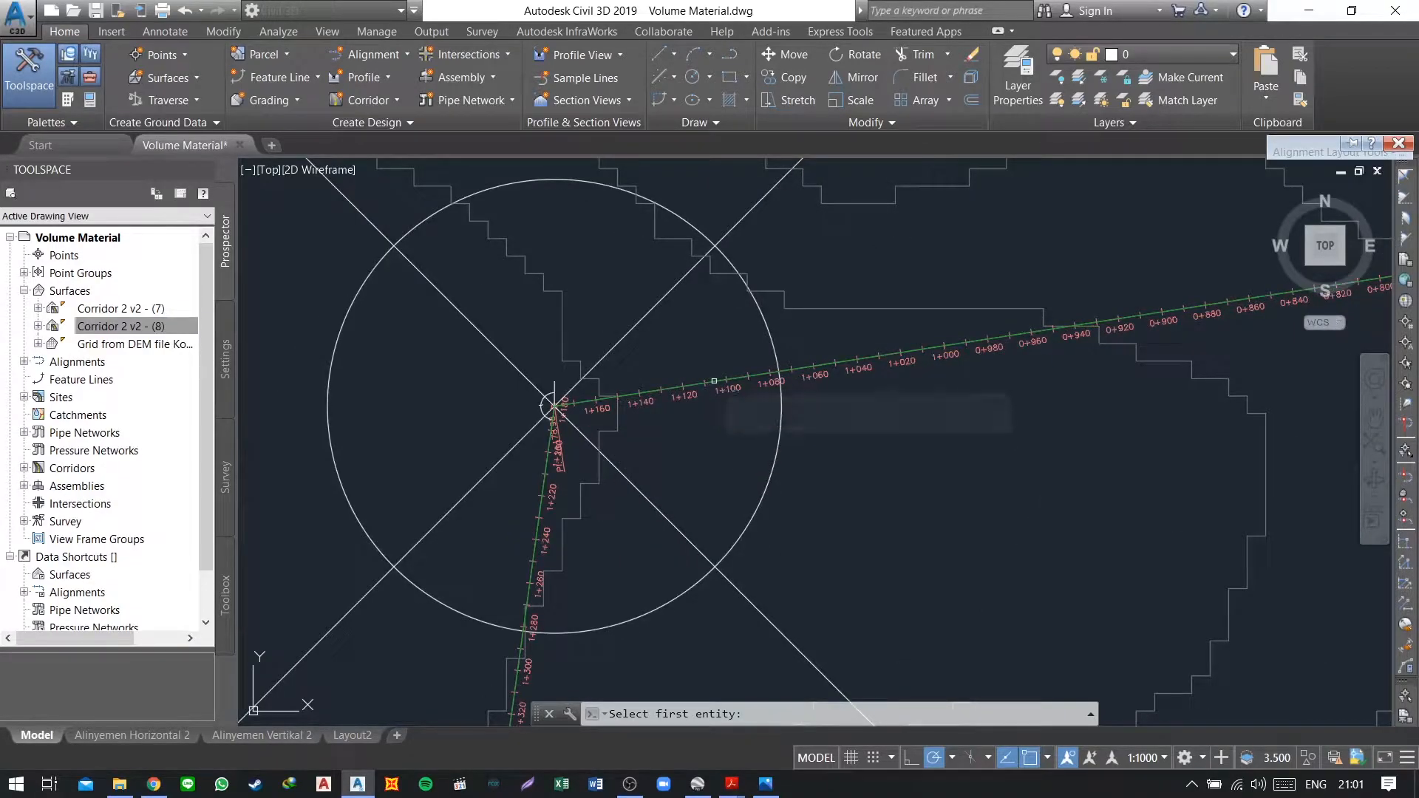
click(713, 381)
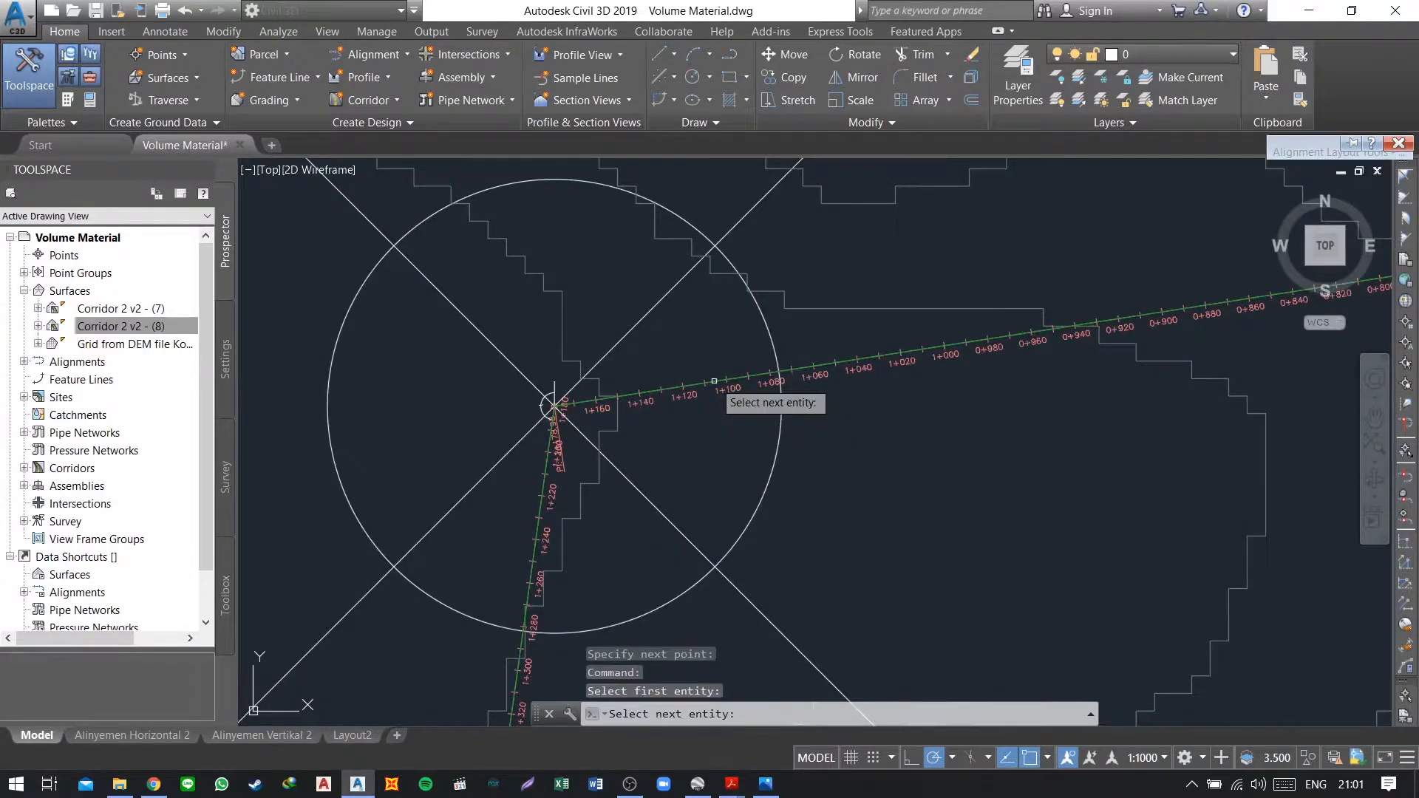
click(538, 527)
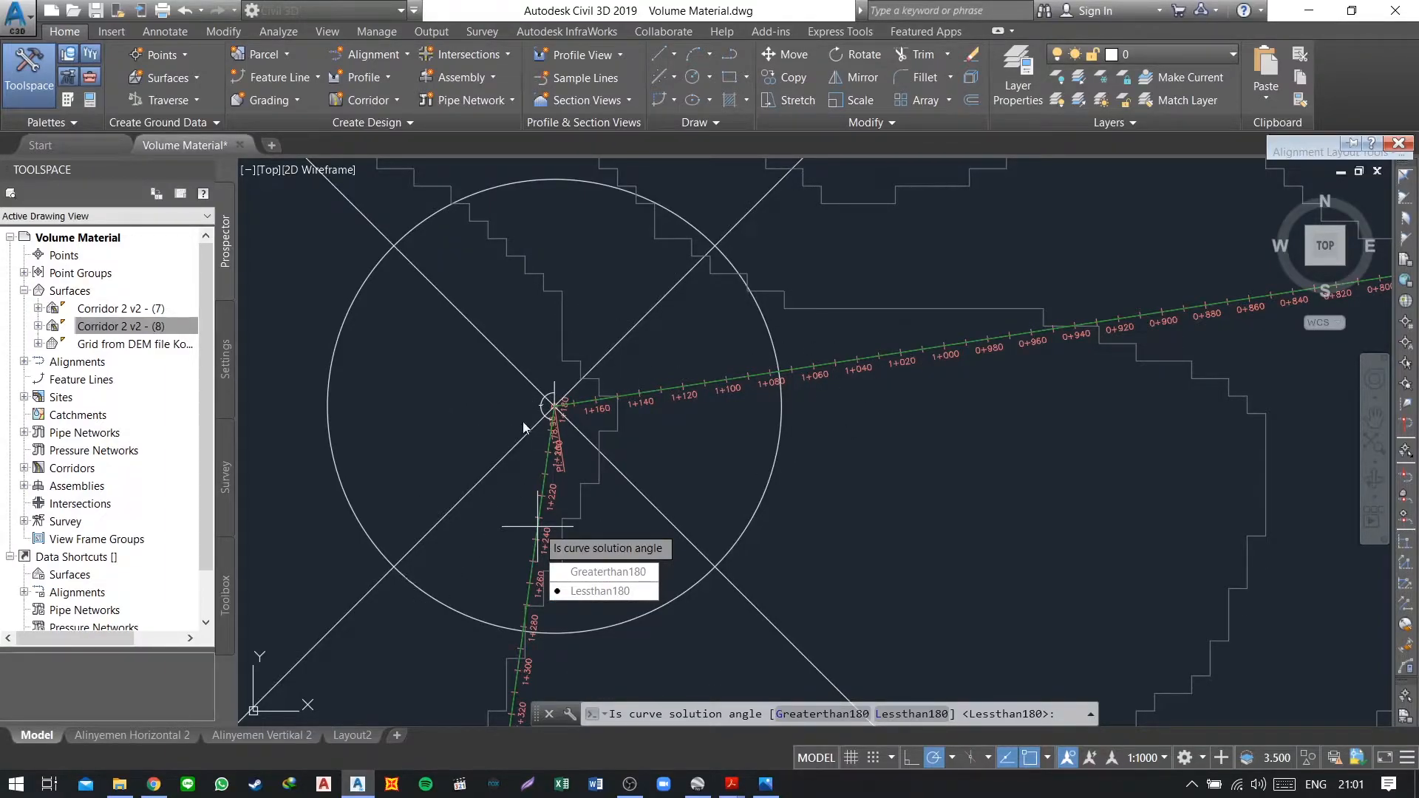
click(625, 592)
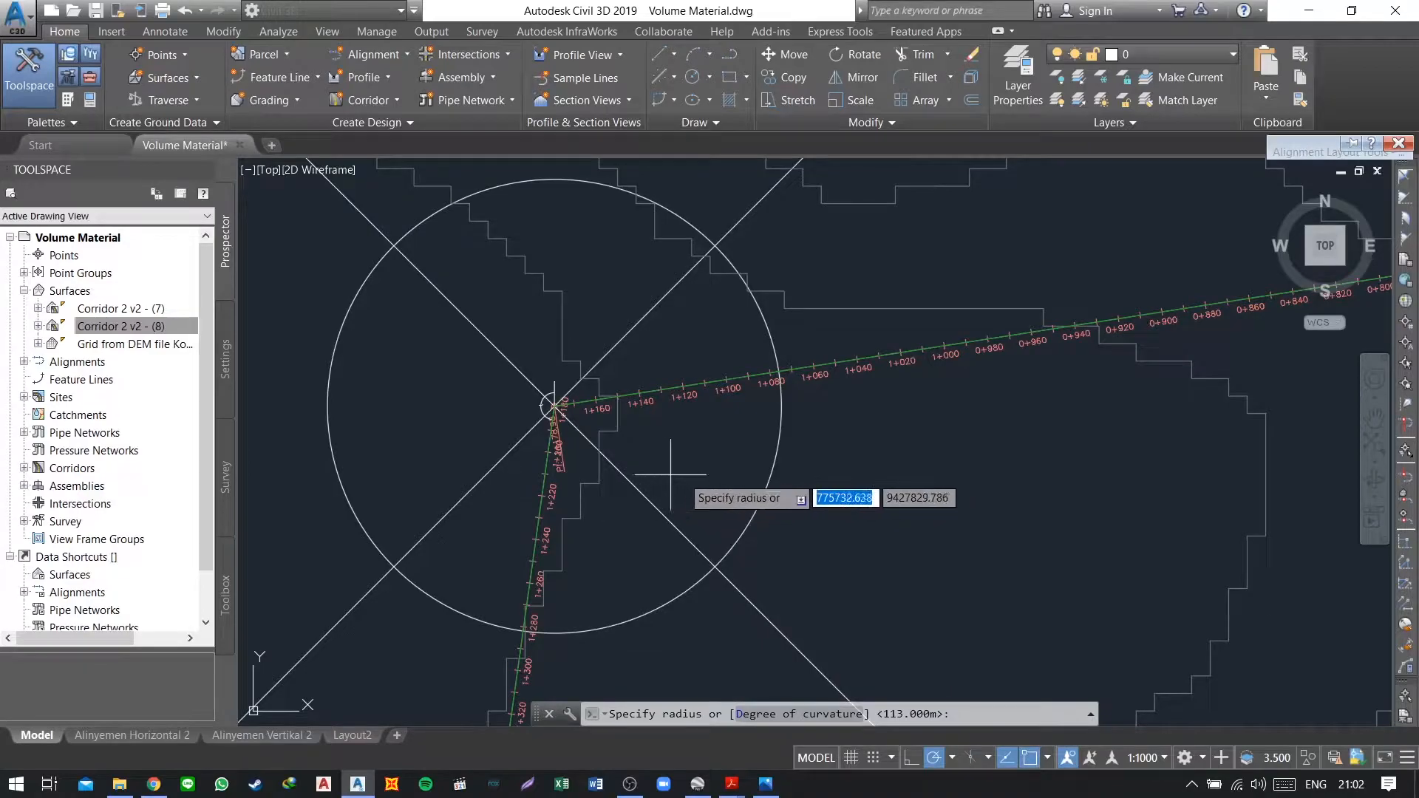
Step: Look up the curve values in the Tabel 4.6 image, set a 40 m spiral-in length and pick two free points for the spiral-out length
click(769, 789)
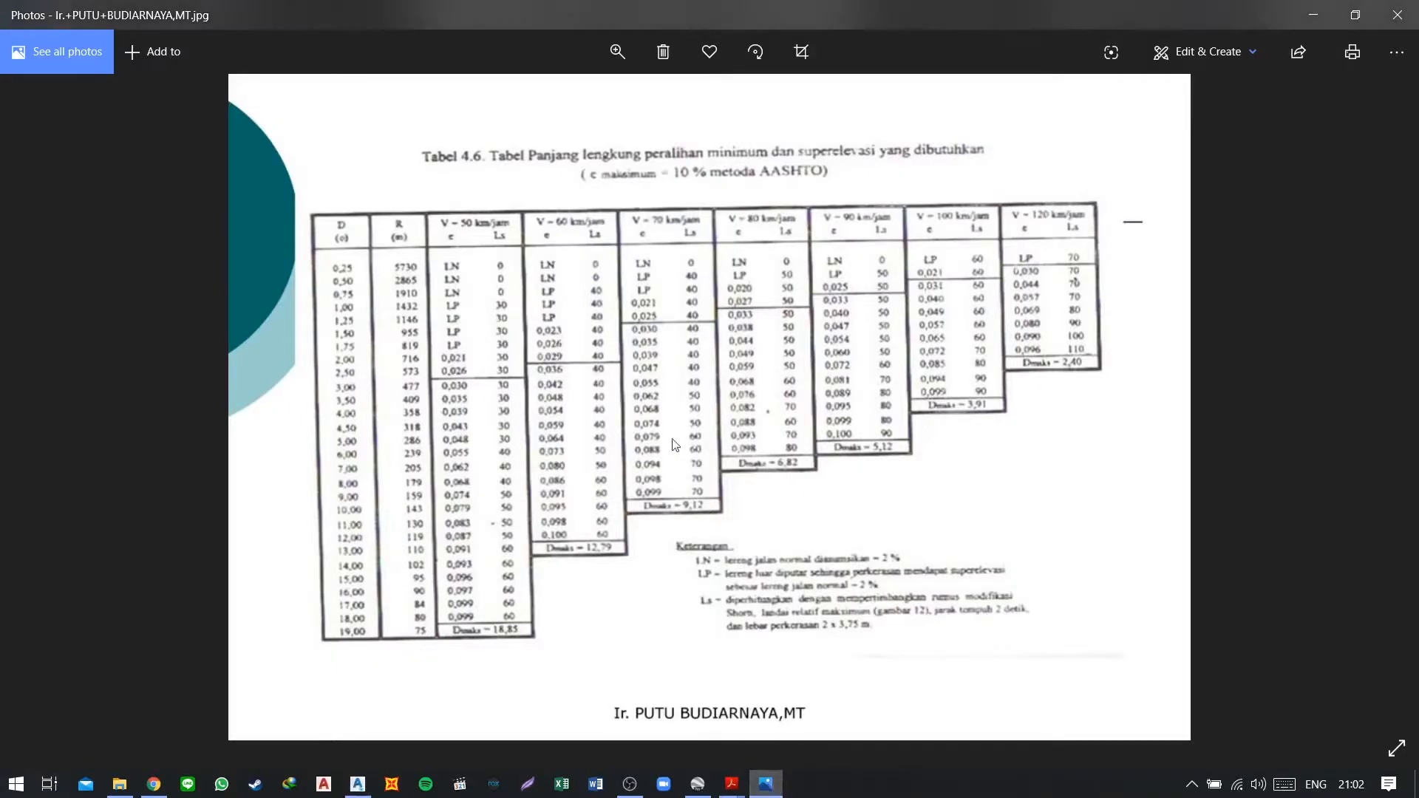
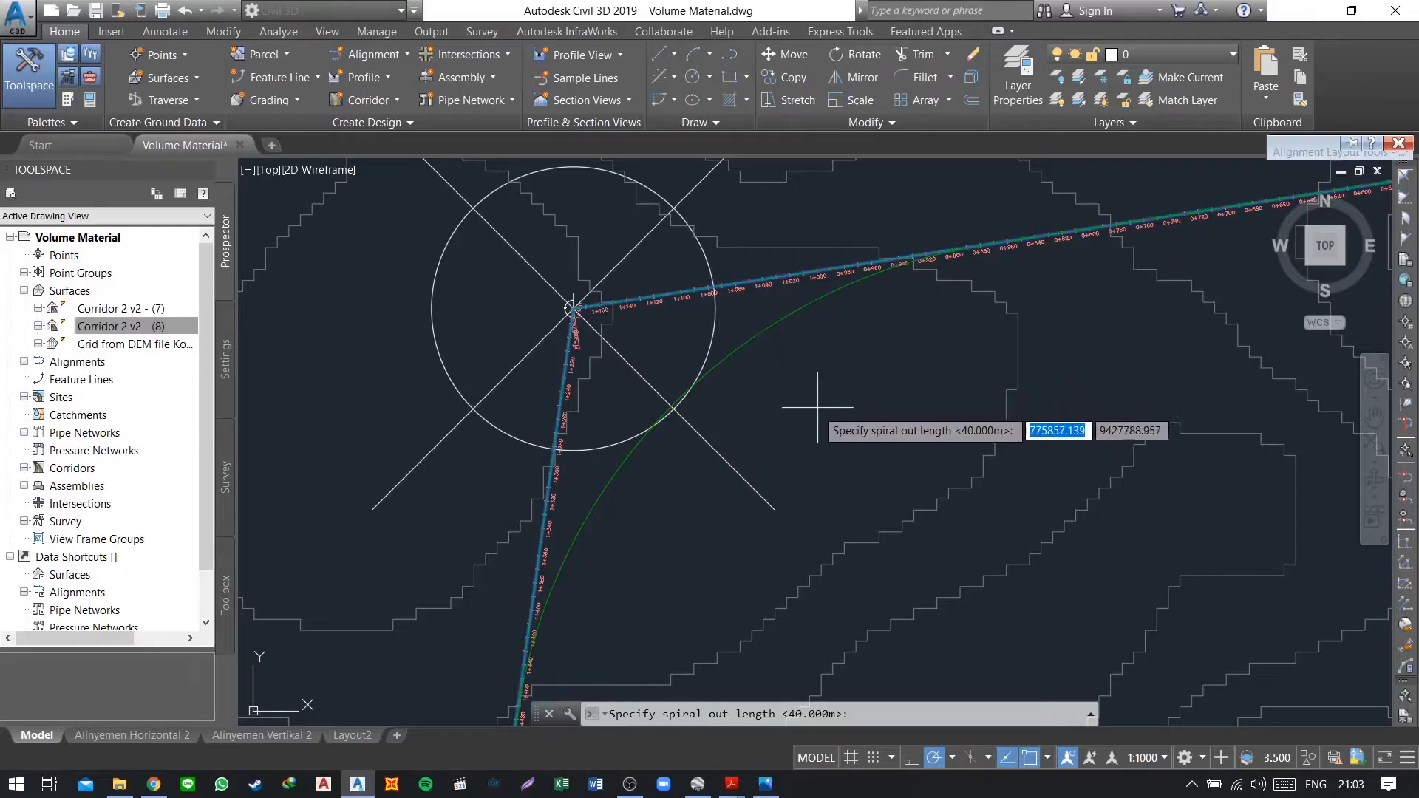
click(828, 410)
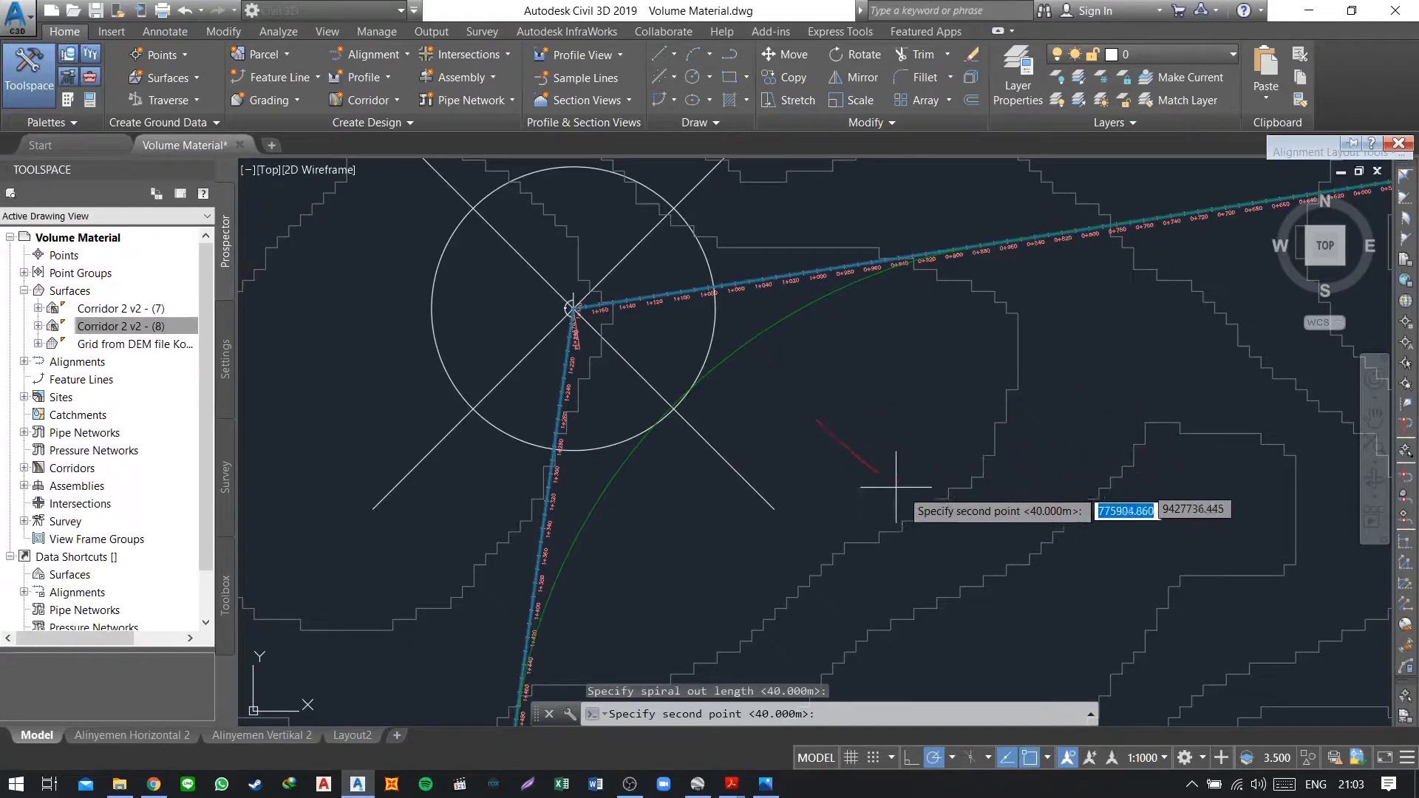
click(949, 533)
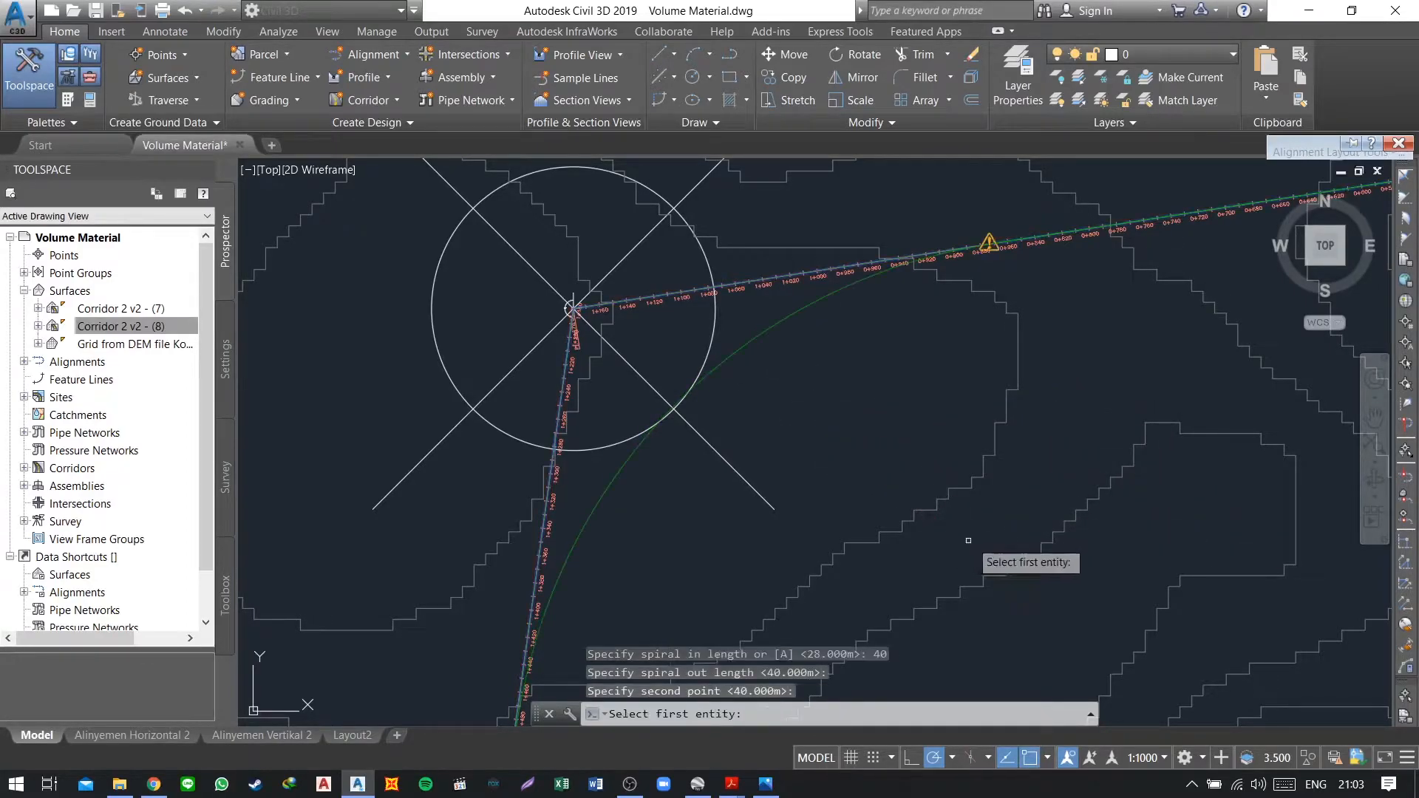
Step: Continue with a spiral-curve-spiral between the two tangents meeting at the third route marker, using the Lessthan180 curve solution
scroll(961, 391, down, 4)
scroll(971, 317, up, 4)
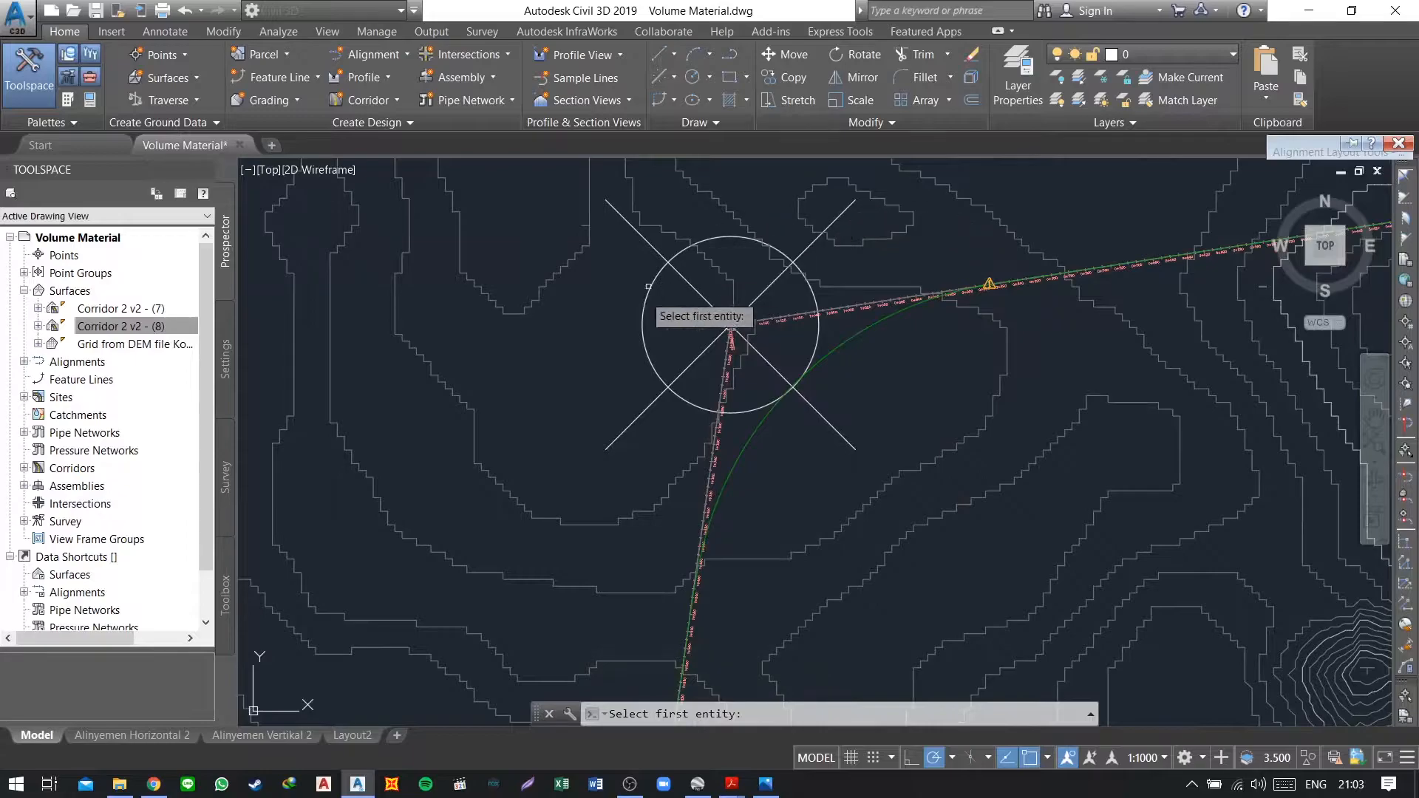
scroll(746, 328, down, 3)
middle_drag(755, 429, 871, 210)
middle_drag(877, 489, 964, 174)
scroll(840, 443, up, 2)
scroll(843, 450, up, 2)
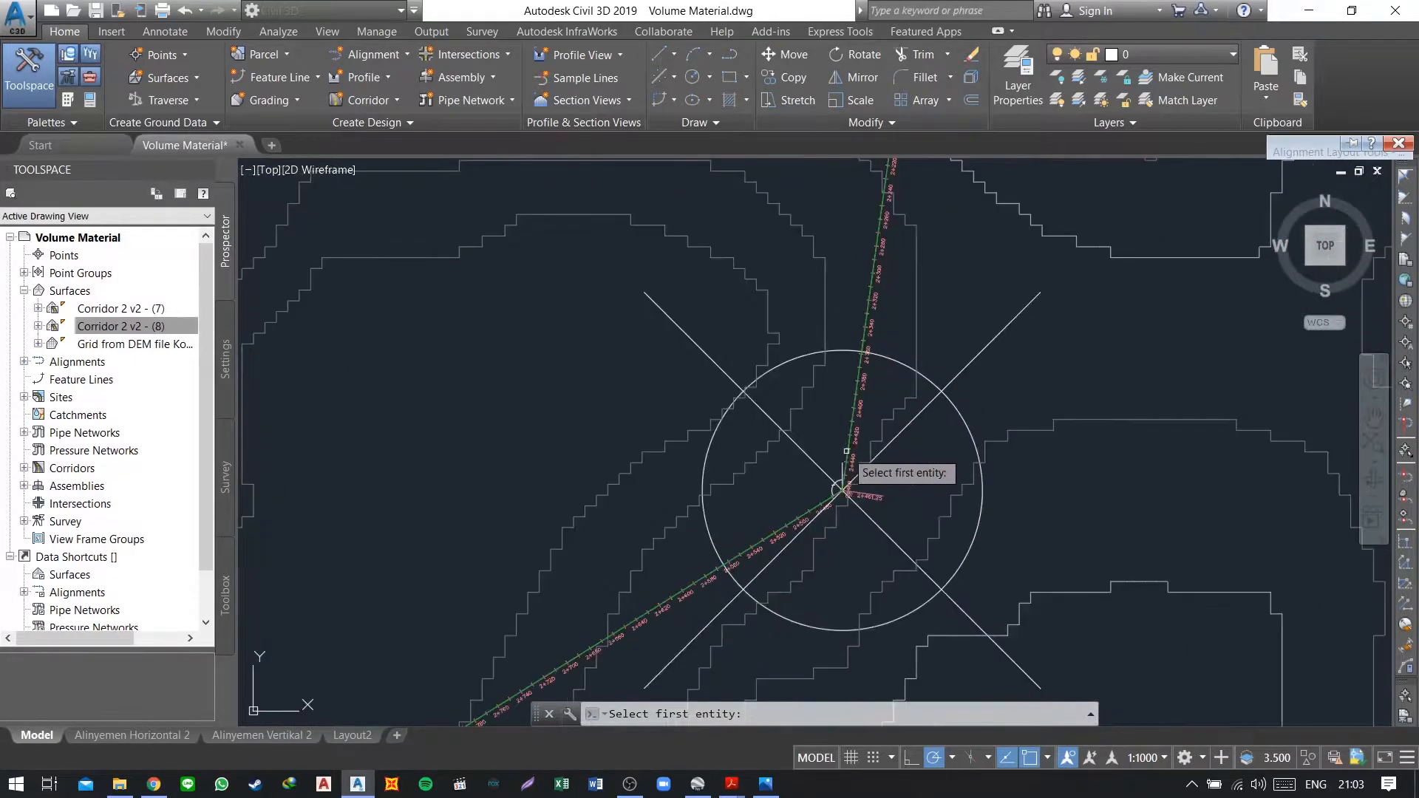
middle_drag(823, 466, 876, 407)
scroll(876, 406, up, 2)
middle_drag(900, 348, 884, 365)
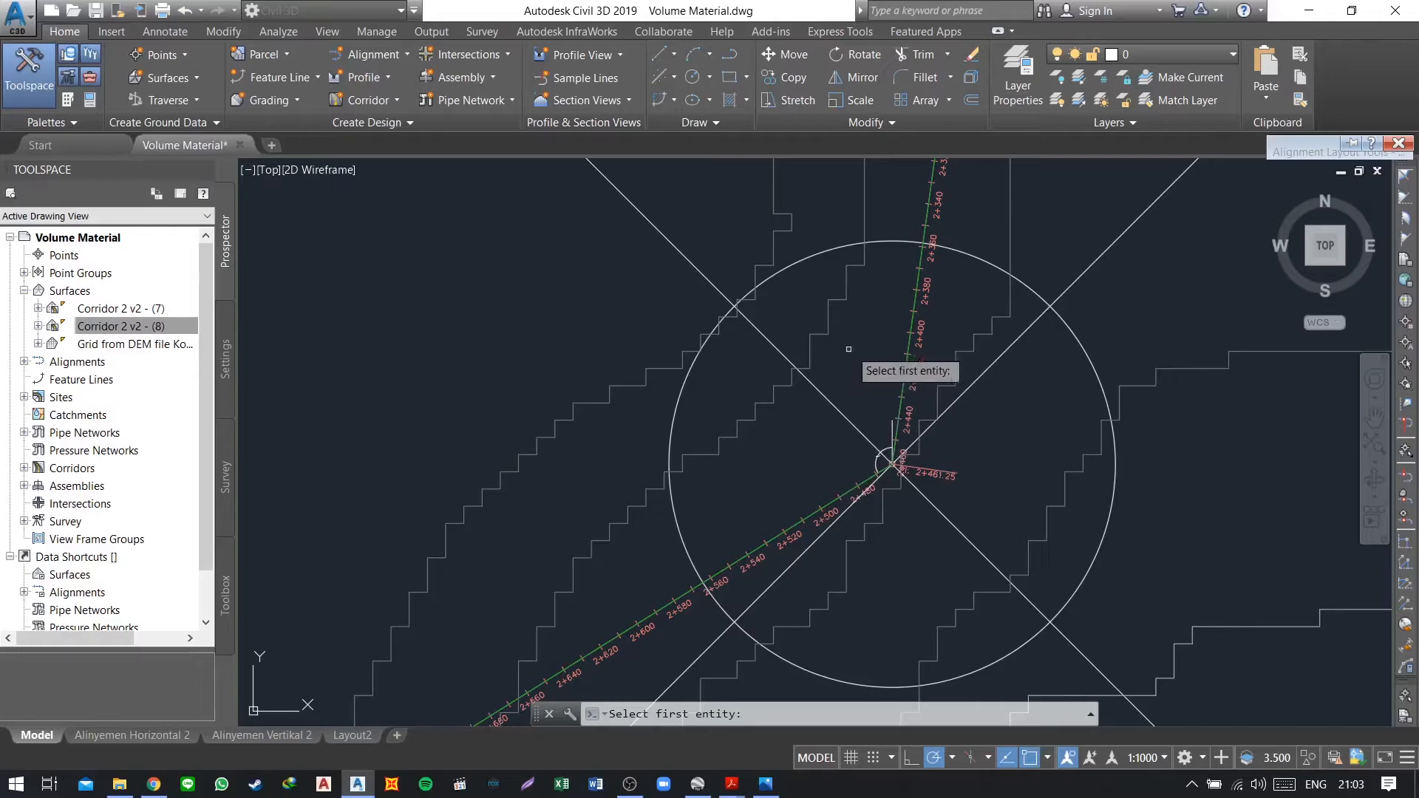
click(912, 320)
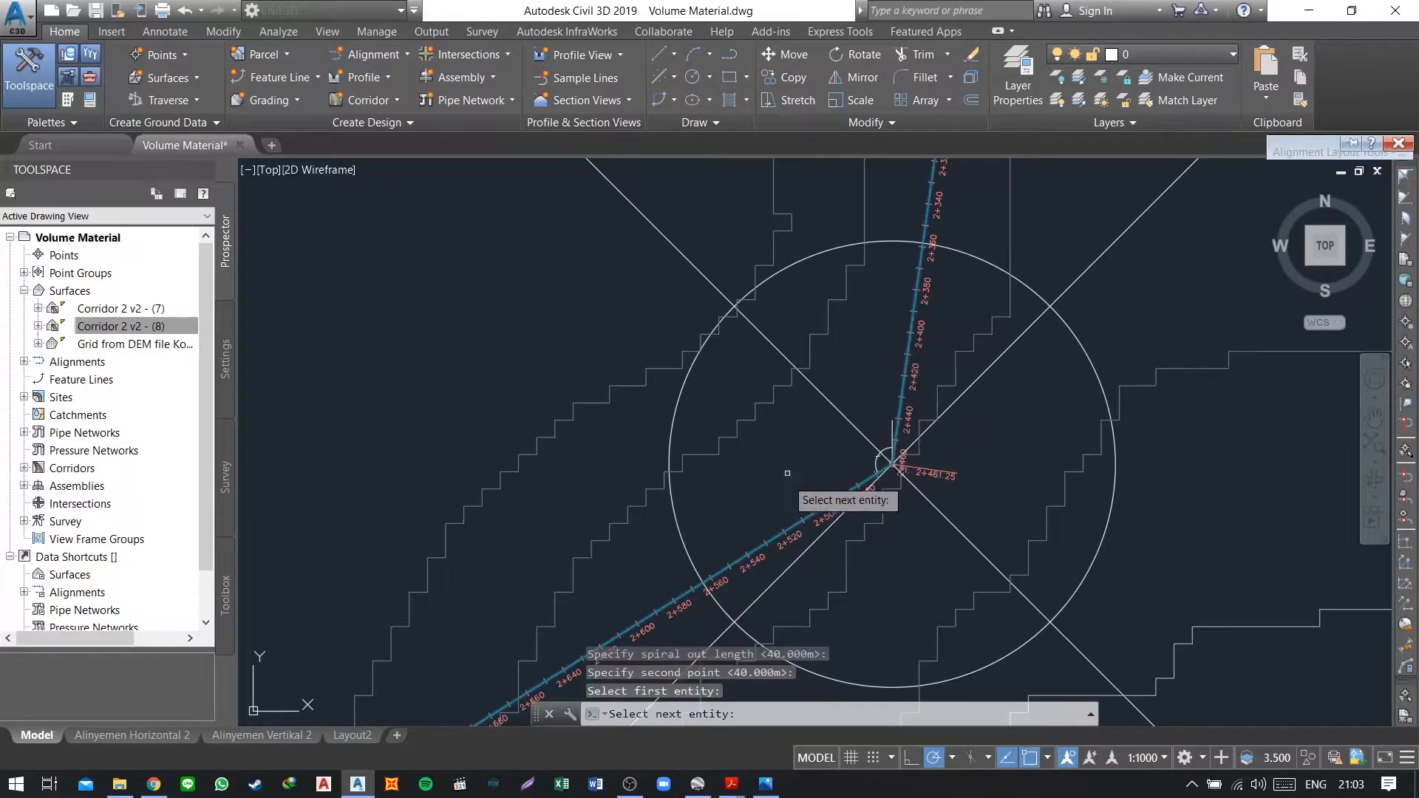
click(775, 537)
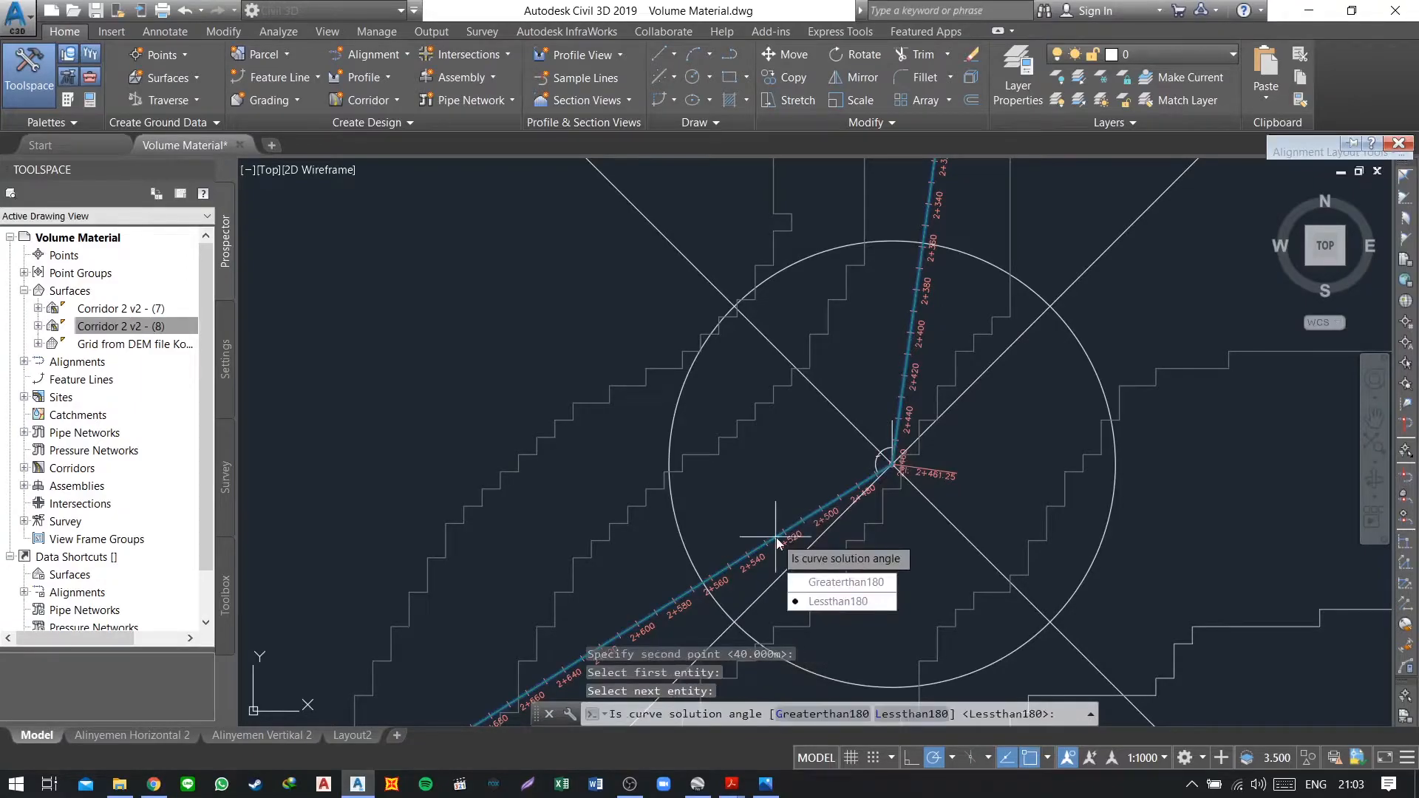
click(838, 601)
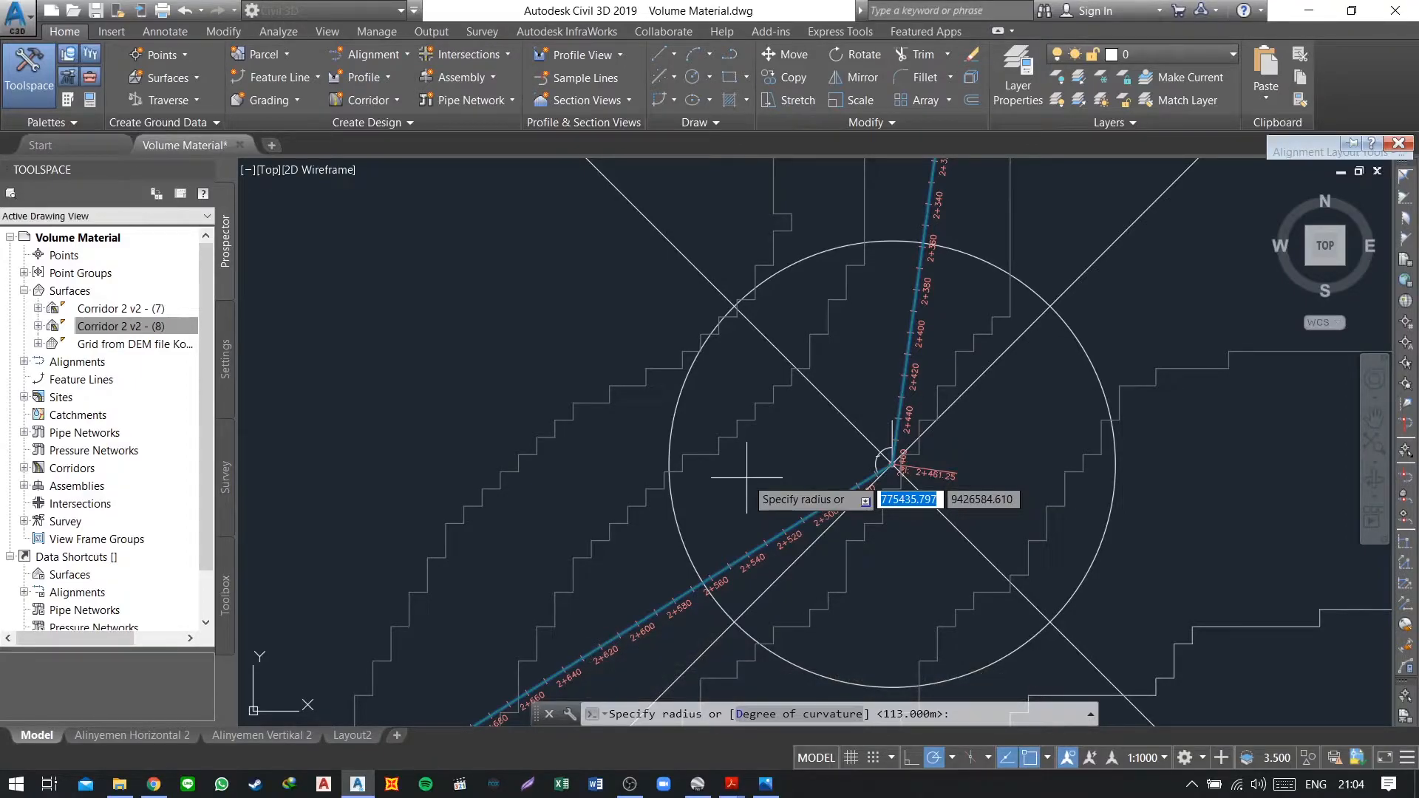
Step: Give the third marker's bend a 409 m radius, a 40 m spiral-in and a spiral-out length from two picked points, and end the command
text(409)
key(Return)
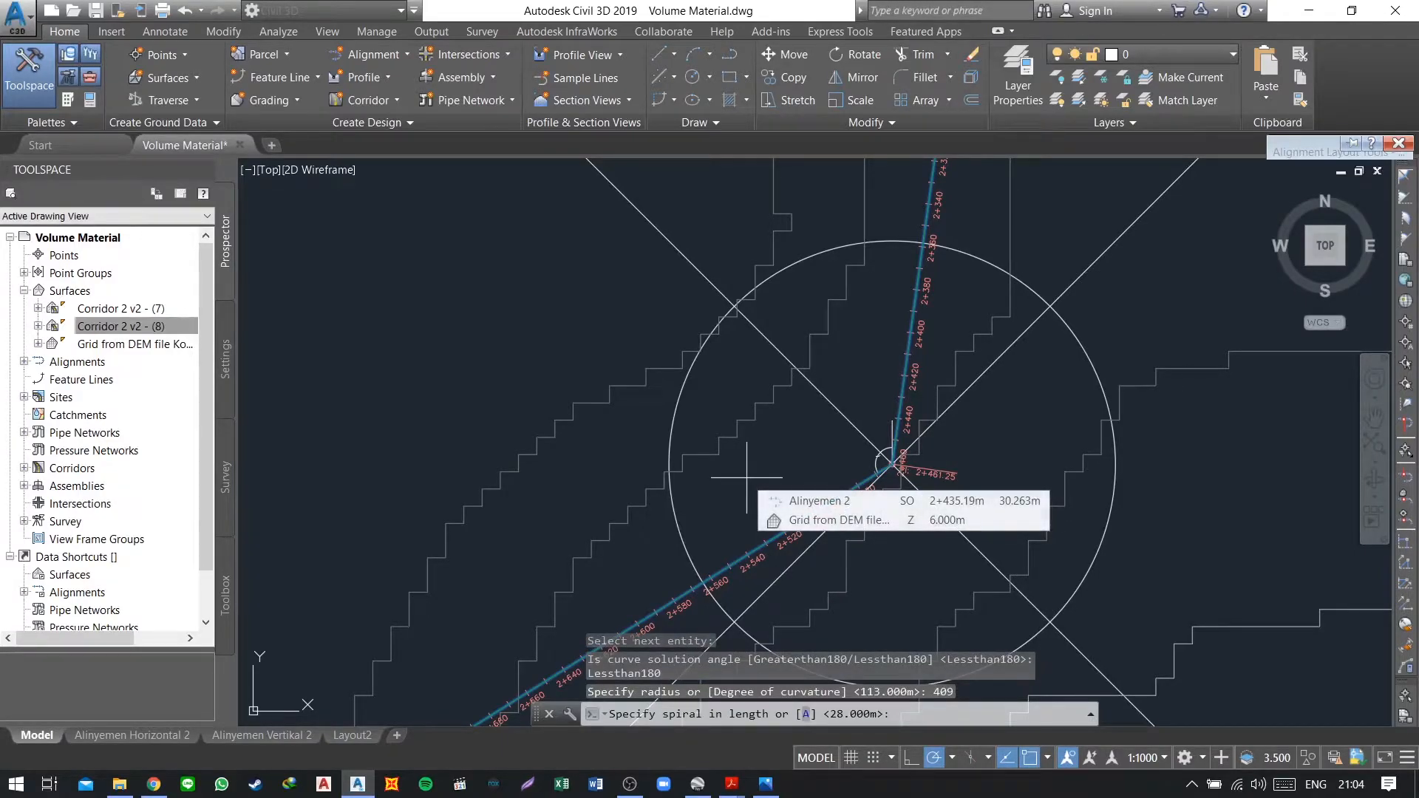
text(40)
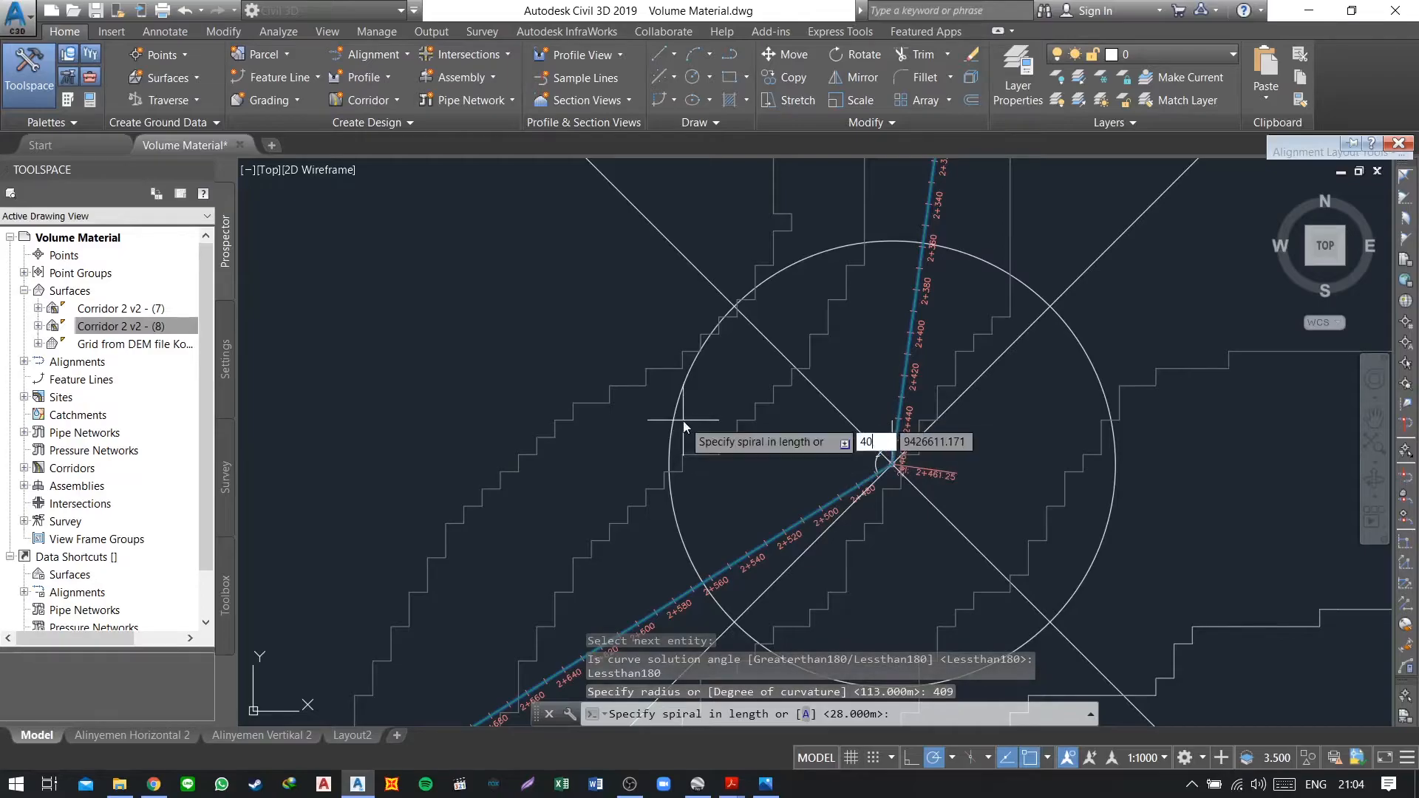
key(Return)
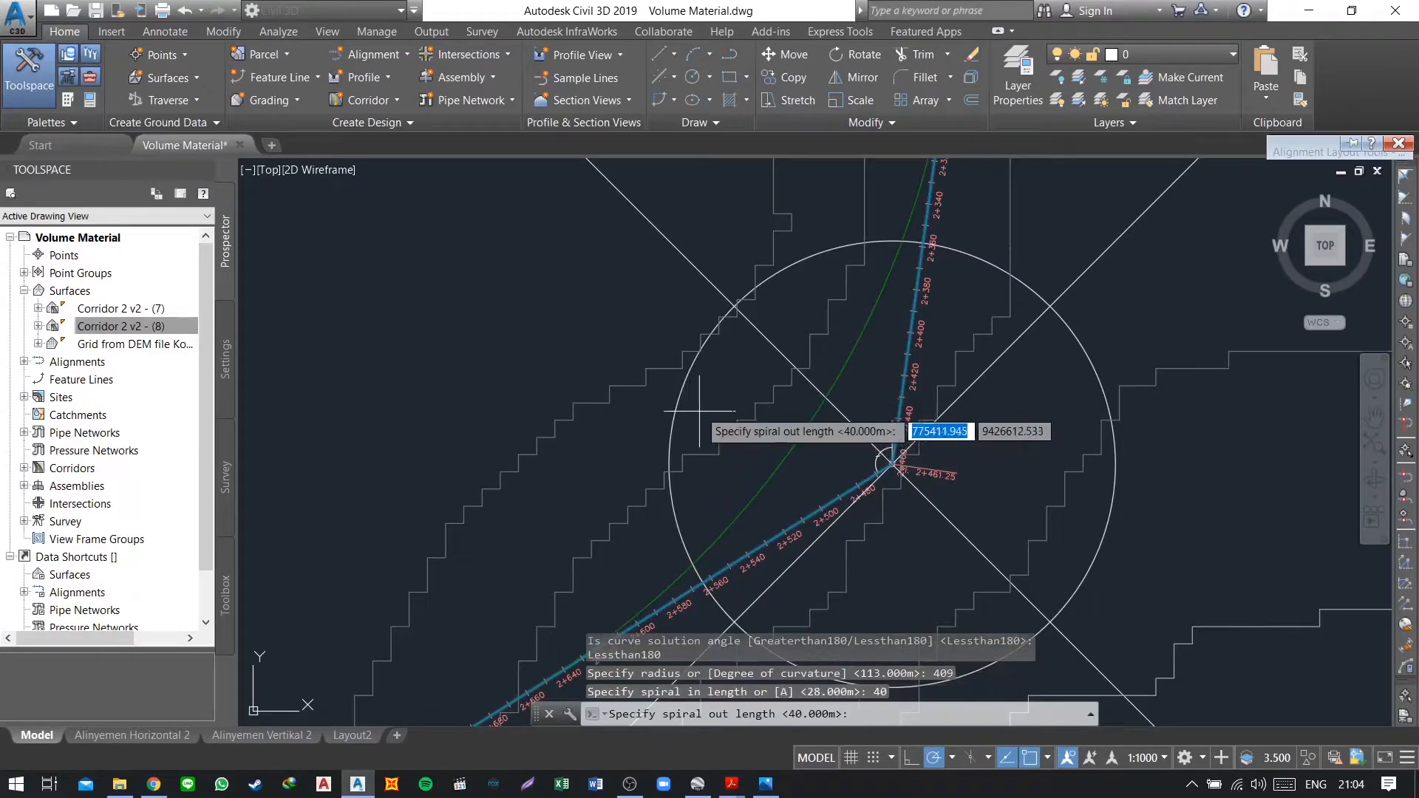
click(739, 378)
click(647, 325)
scroll(691, 291, down, 2)
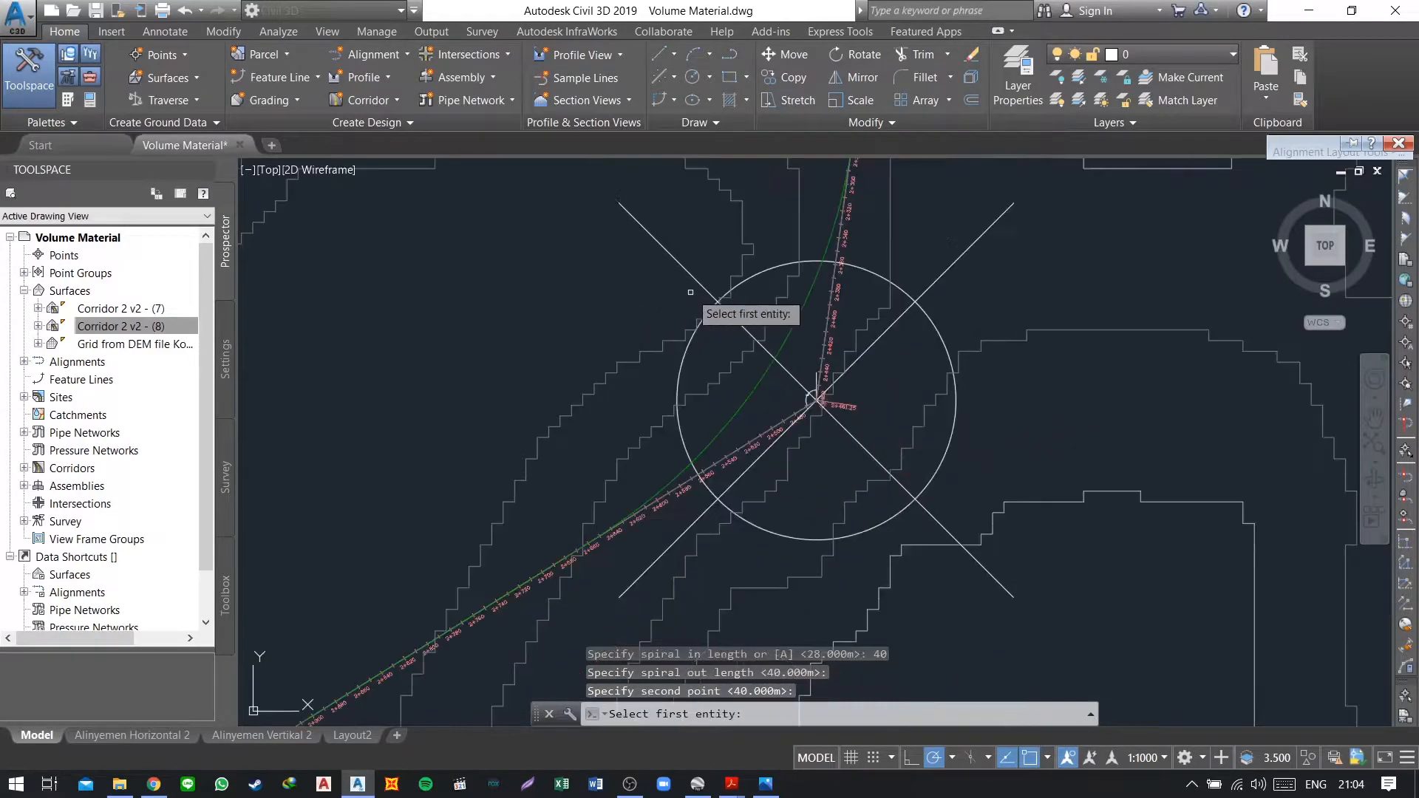
middle_drag(690, 292, 687, 392)
scroll(871, 401, down, 2)
scroll(878, 395, up, 4)
key(Escape)
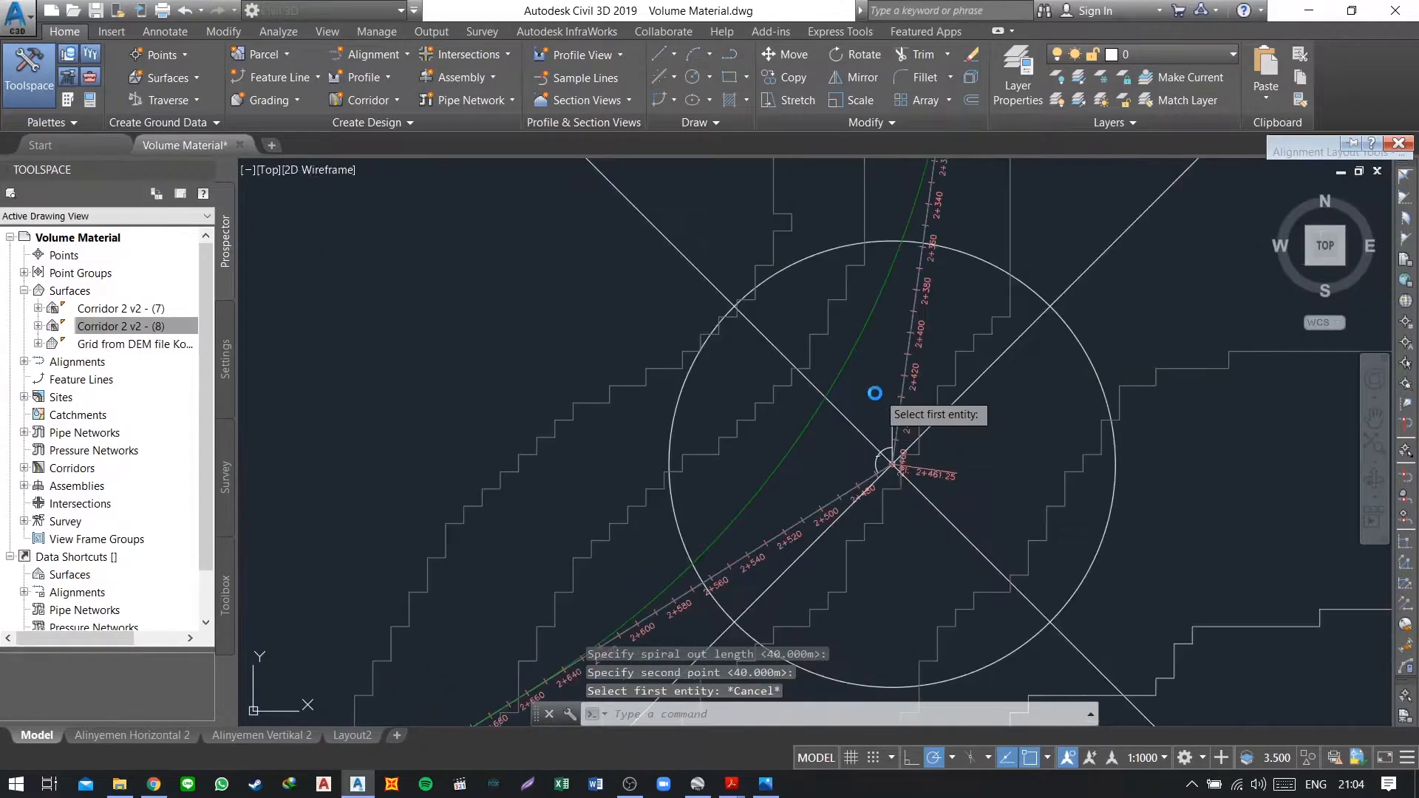
Step: Inspect the finished bends from the third route marker back to the second, including the warning symbol between the TS and SC labels
scroll(889, 384, down, 2)
middle_drag(962, 343, 807, 469)
scroll(808, 467, down, 2)
middle_drag(867, 393, 807, 447)
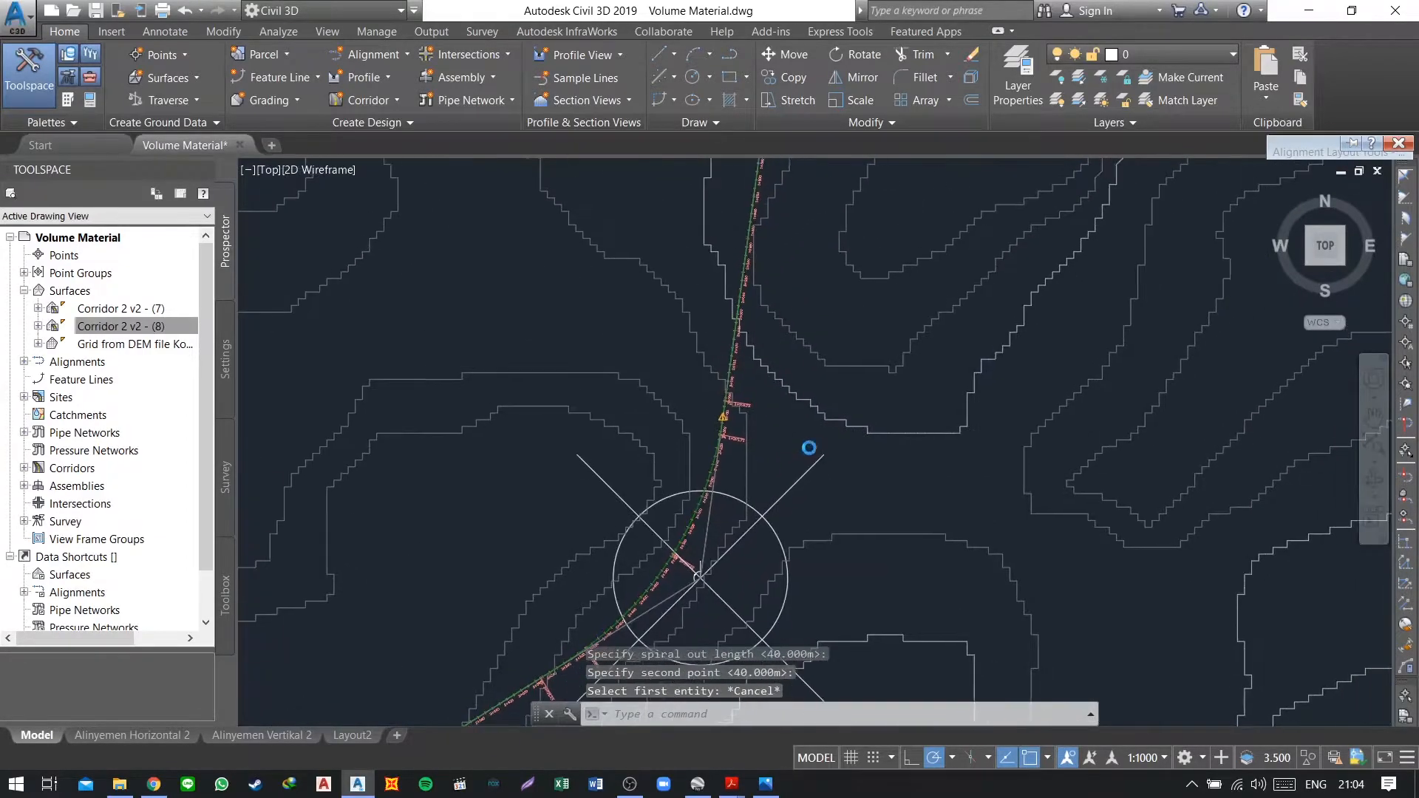
middle_drag(885, 341, 779, 560)
middle_drag(797, 358, 709, 549)
scroll(768, 418, down, 2)
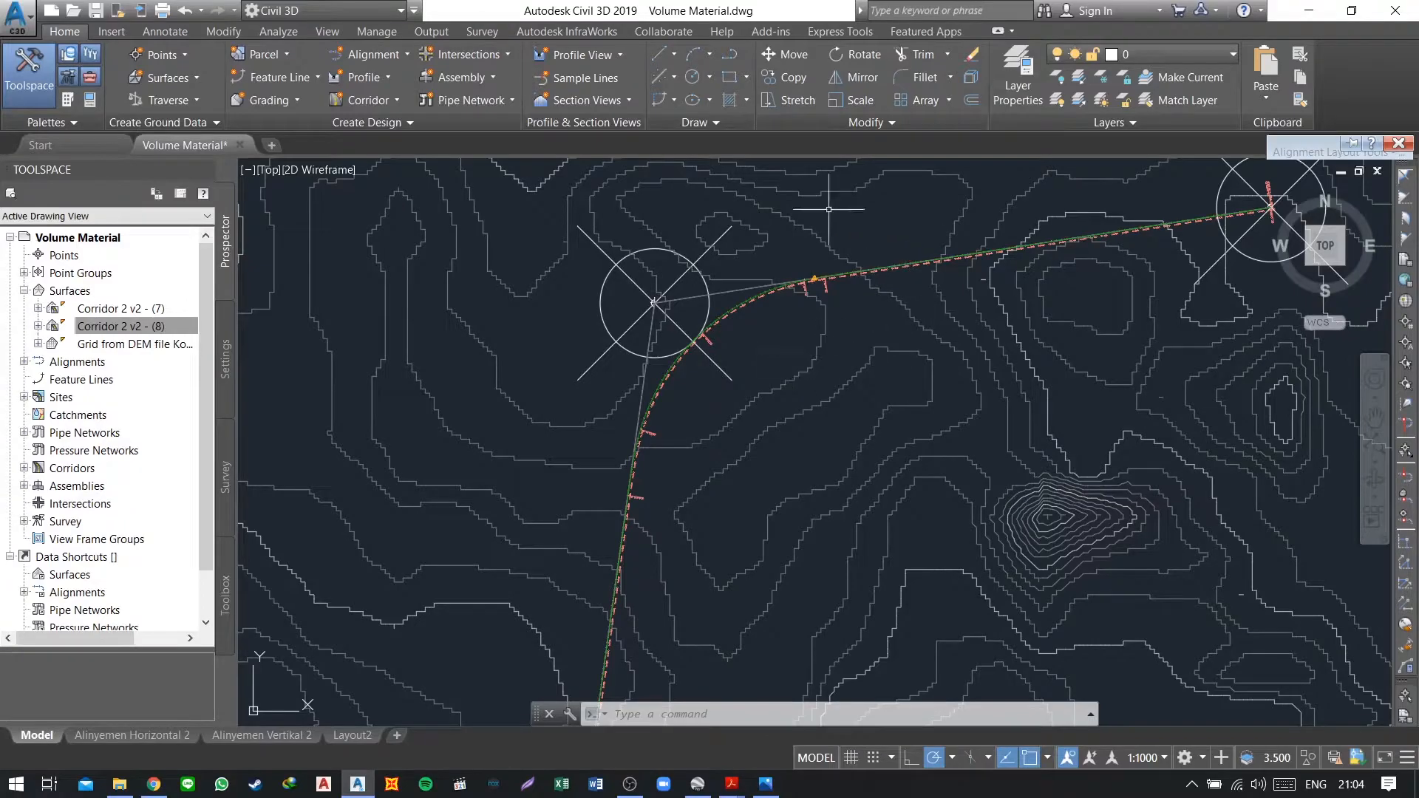
middle_drag(825, 258, 793, 302)
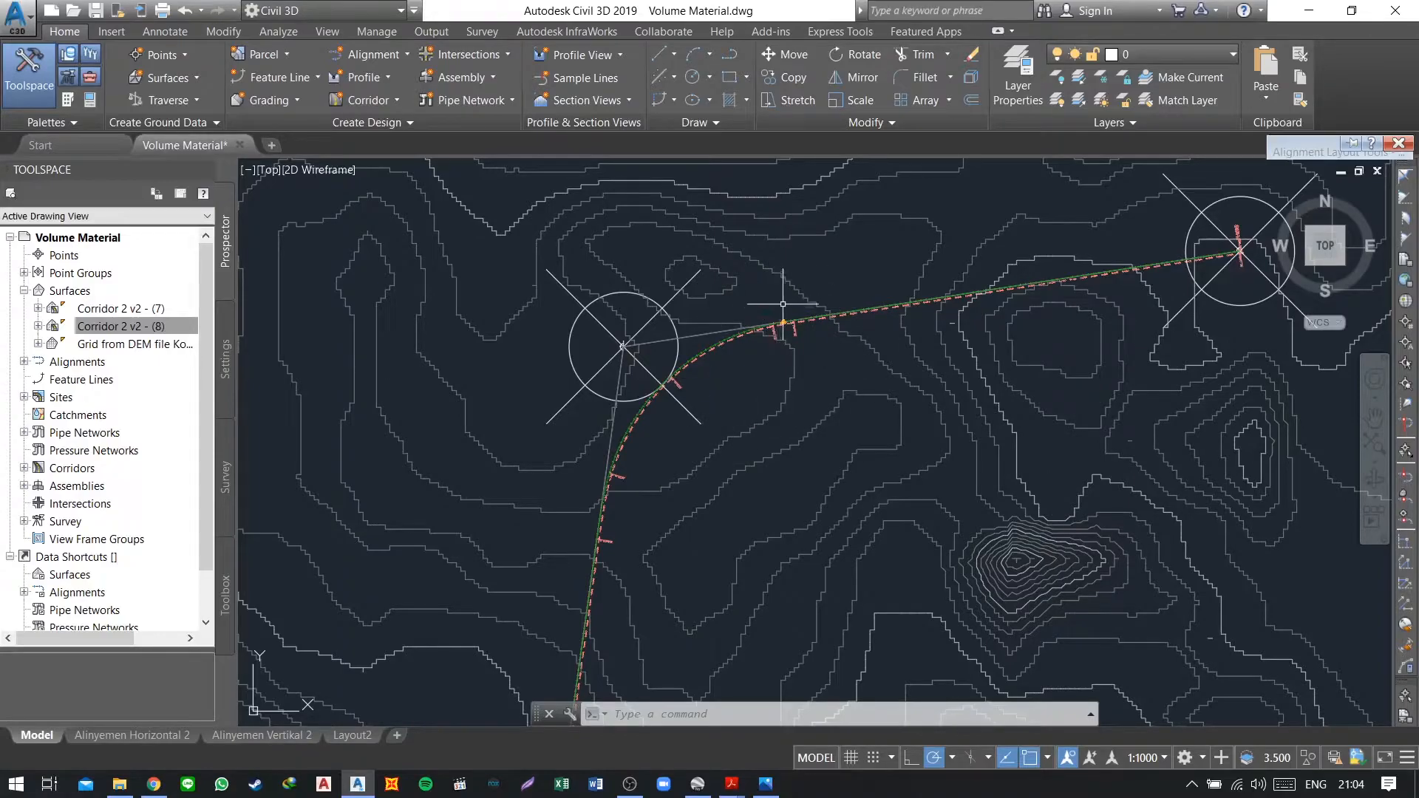
scroll(778, 322, up, 5)
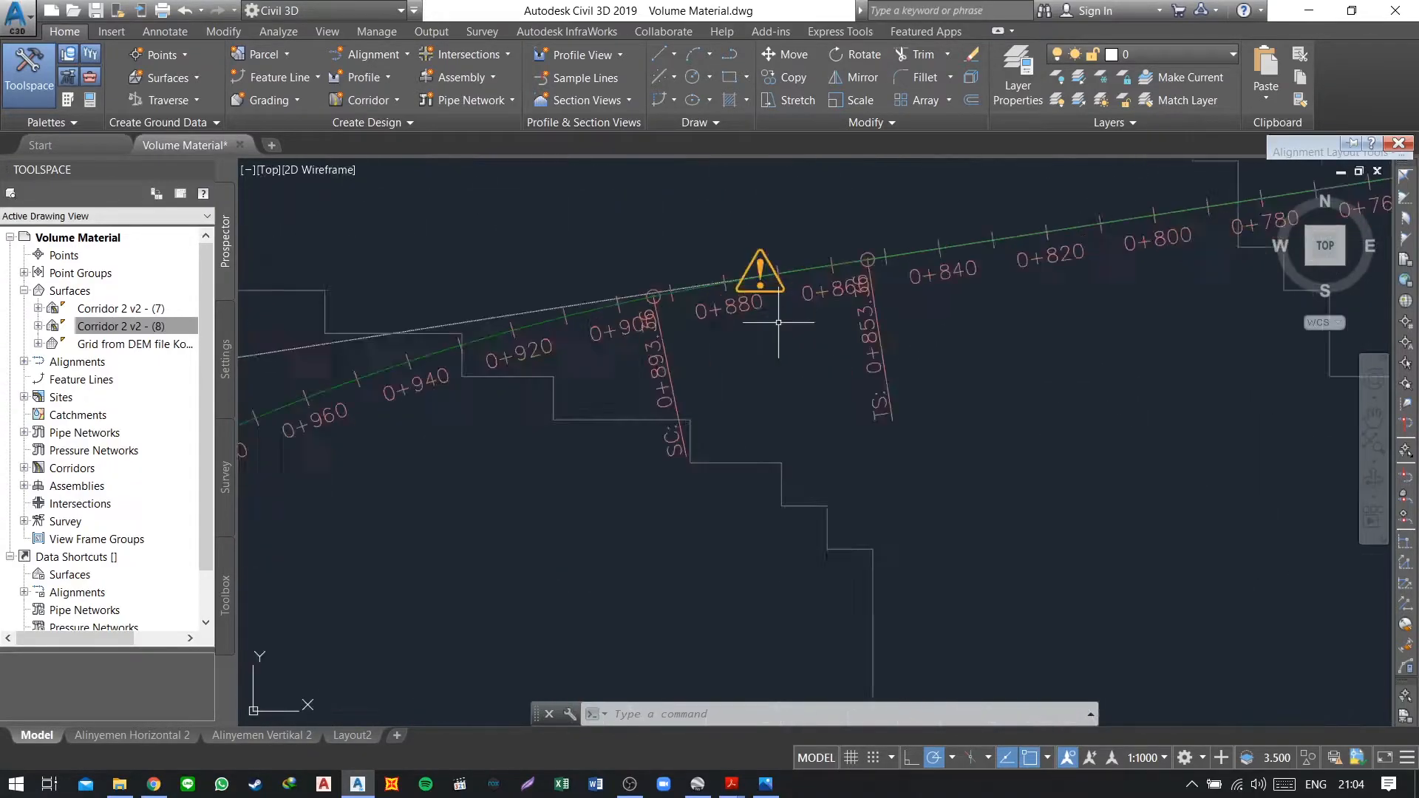
scroll(778, 322, up, 2)
middle_drag(772, 245, 805, 448)
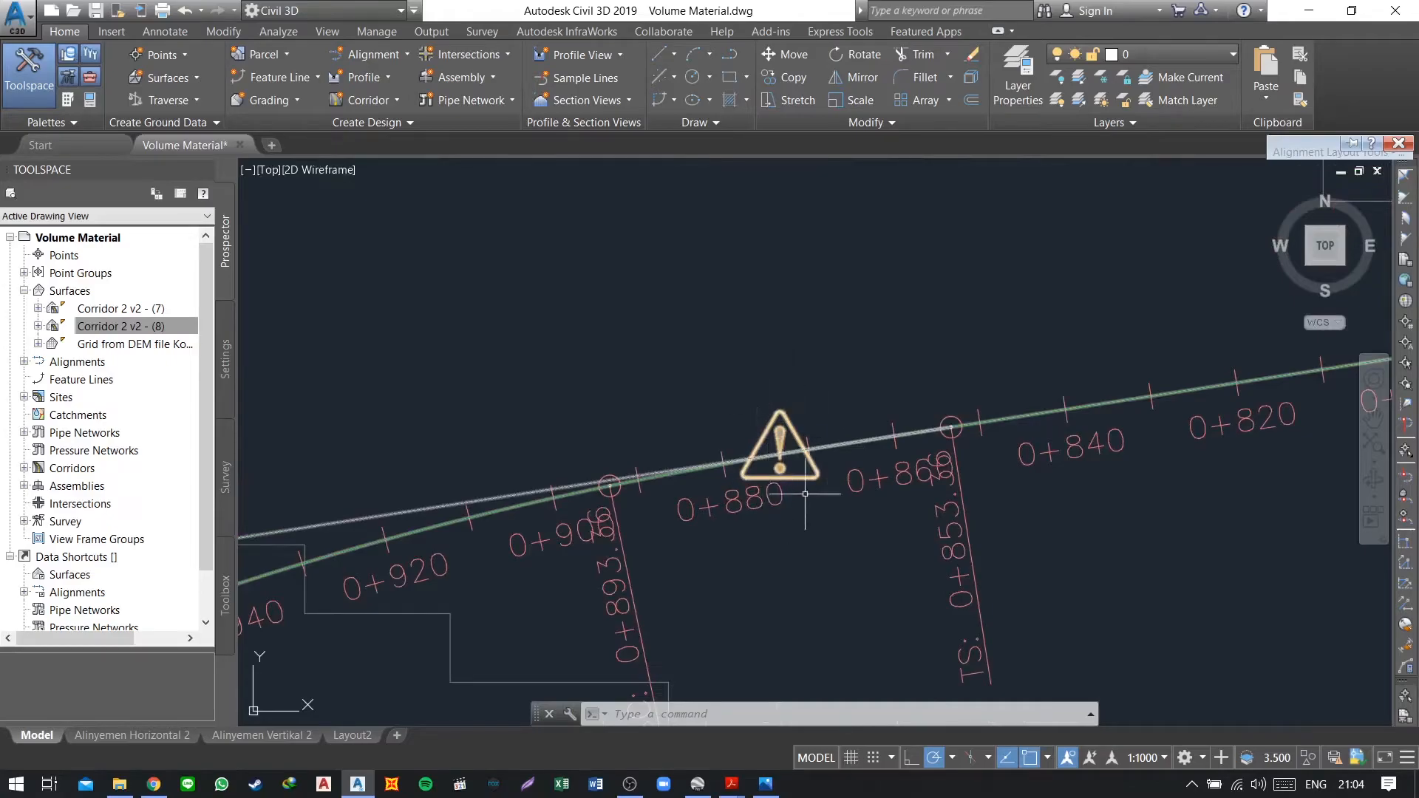
scroll(776, 500, down, 2)
middle_drag(776, 499, 810, 469)
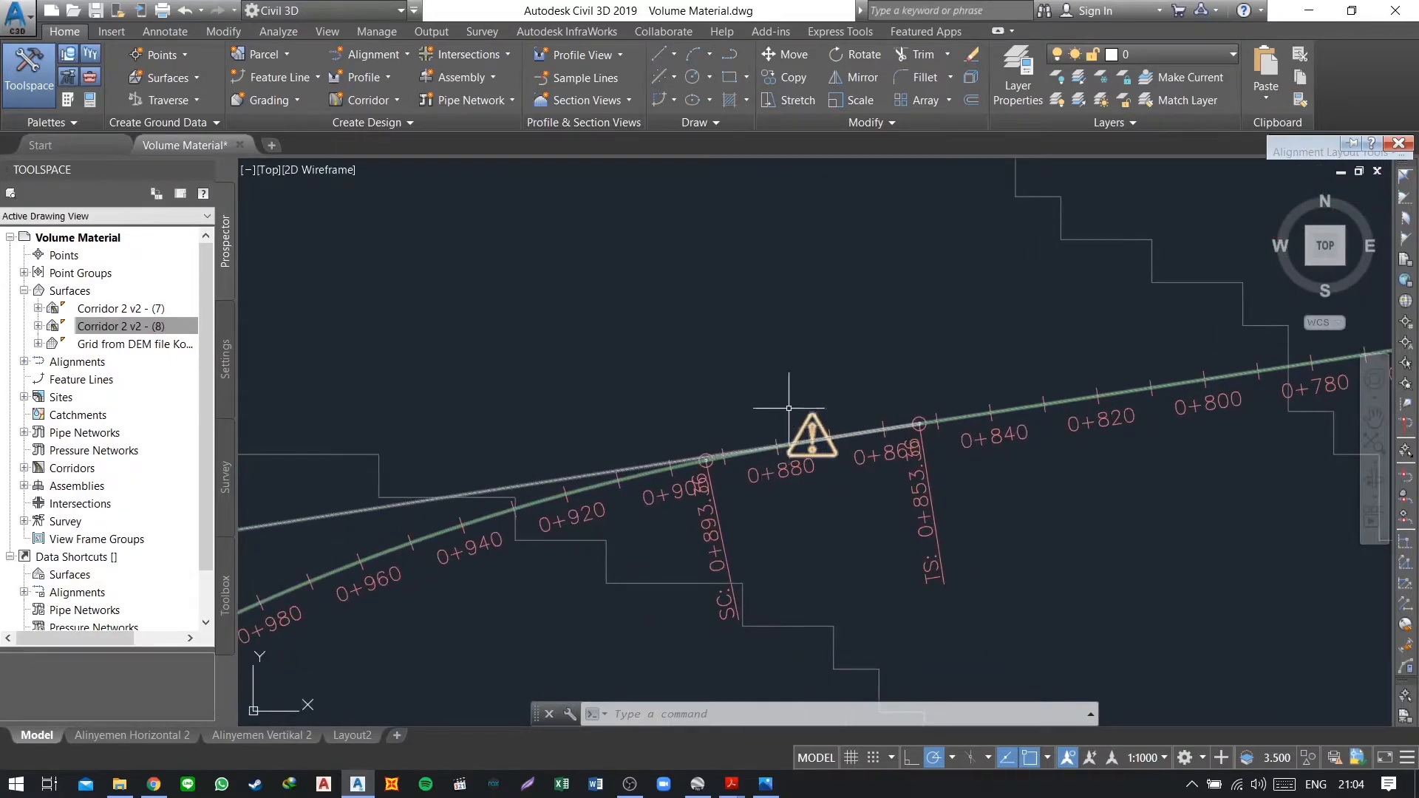
Step: Select the alignment and open its Alignment Grid View to check the curve and spiral data
click(591, 488)
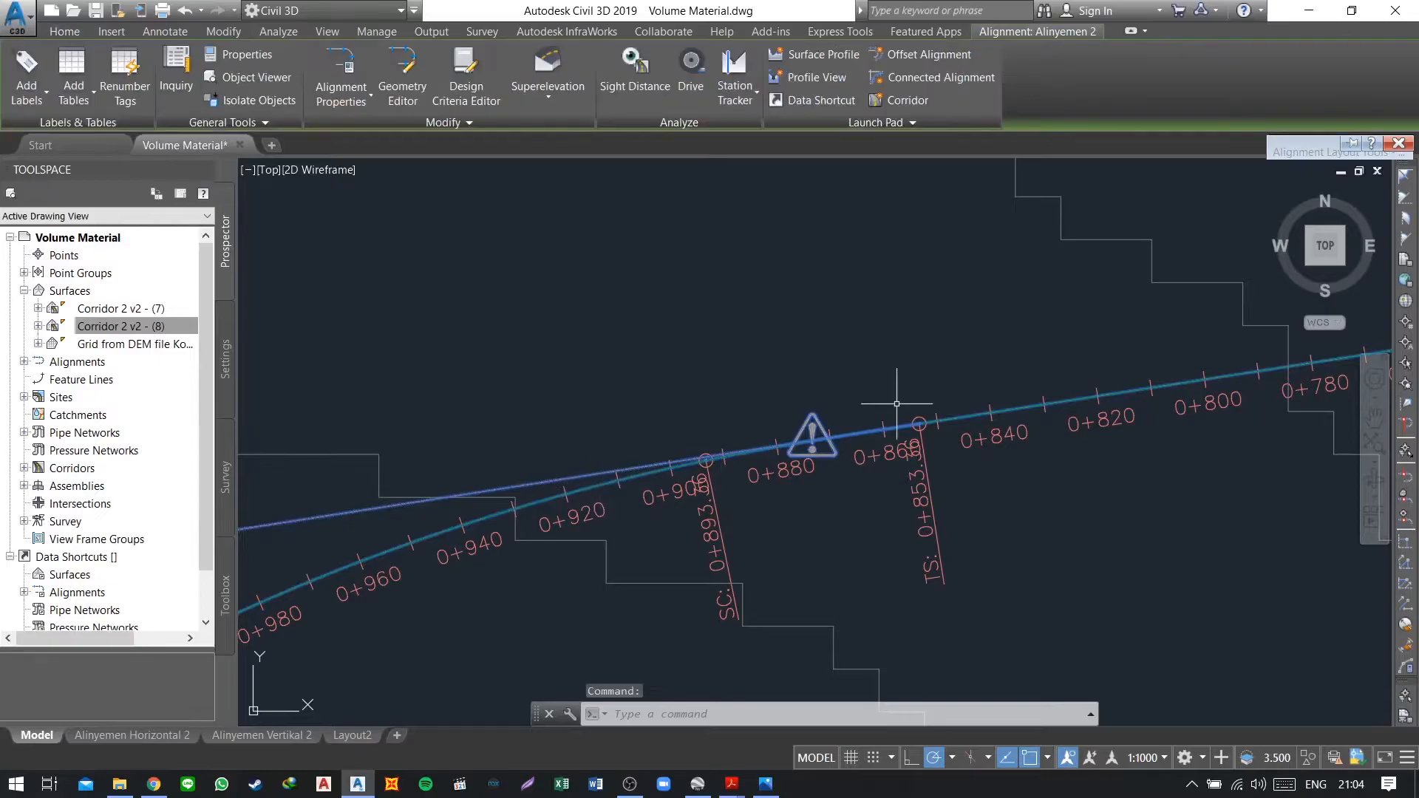
click(1352, 143)
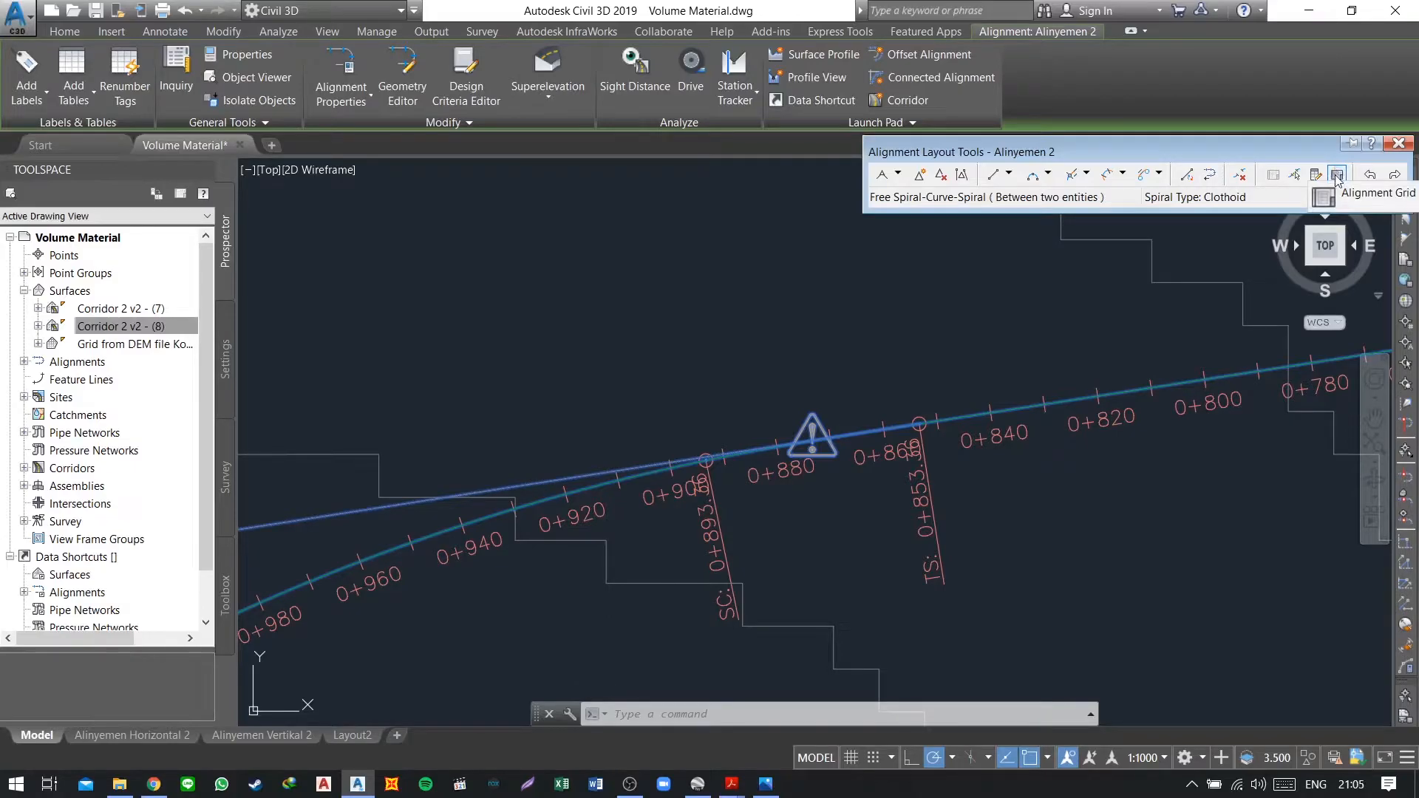
click(1336, 177)
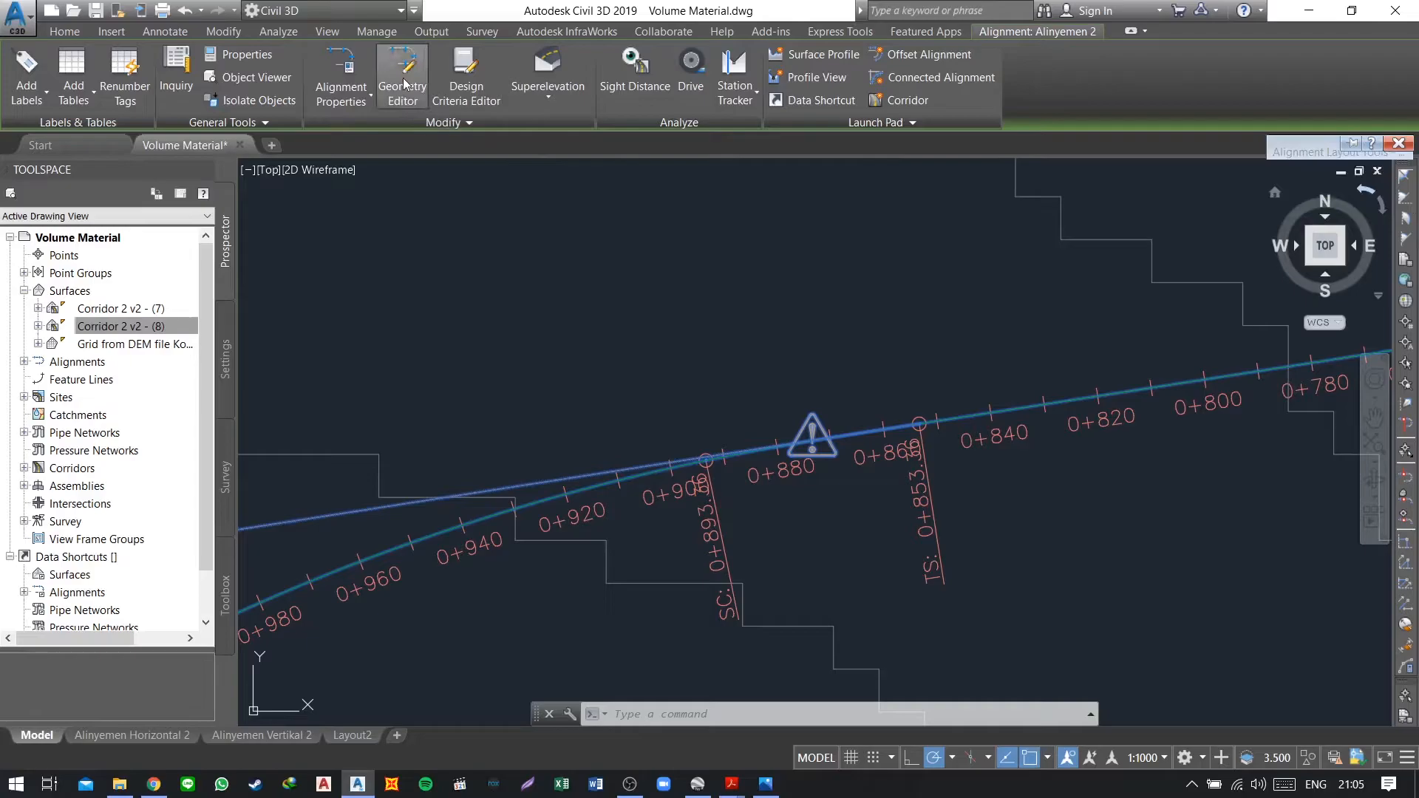
Step: Open the alignment's entity grid, place it over the drawing and examine the flagged spiral 2.1 of the first bend
mouse_move(1388, 158)
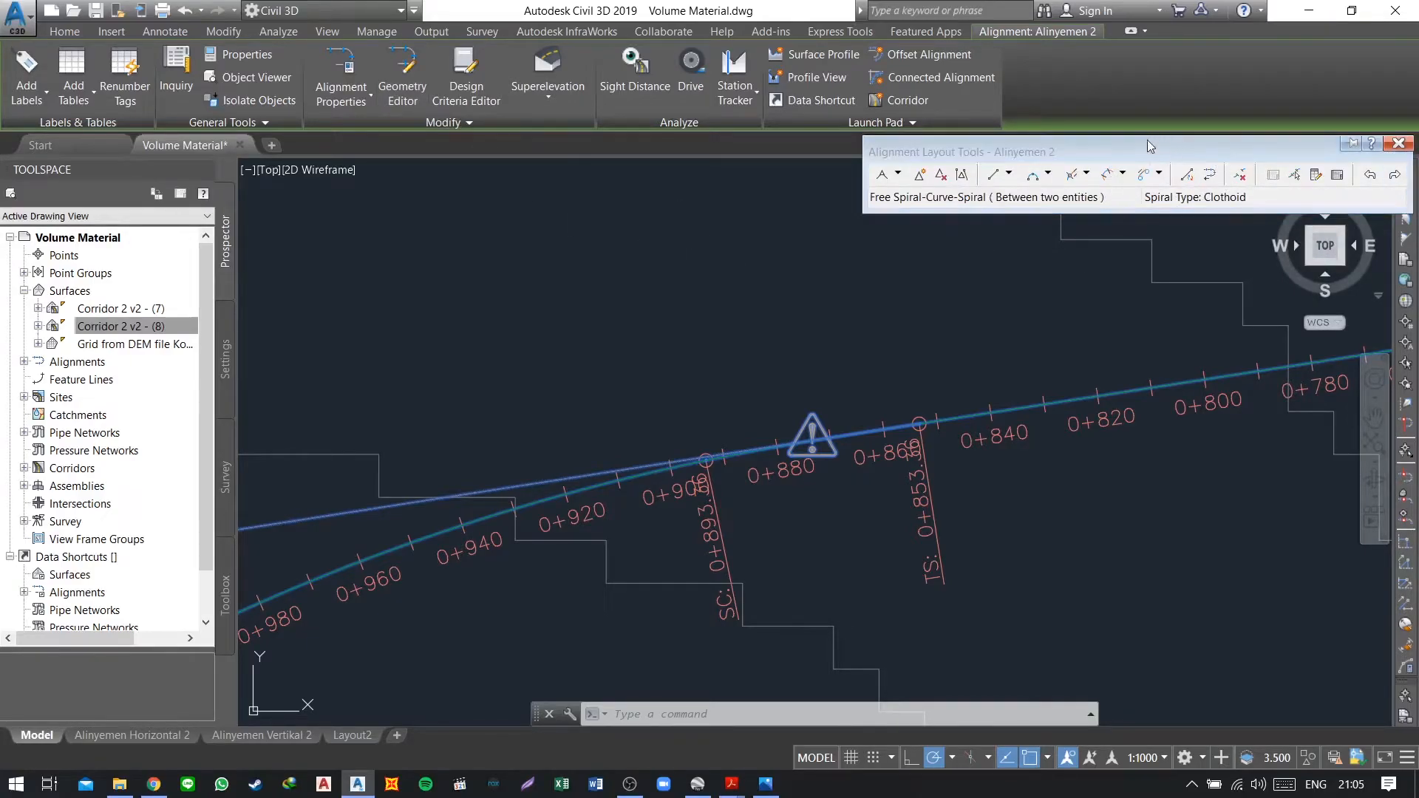
click(1336, 175)
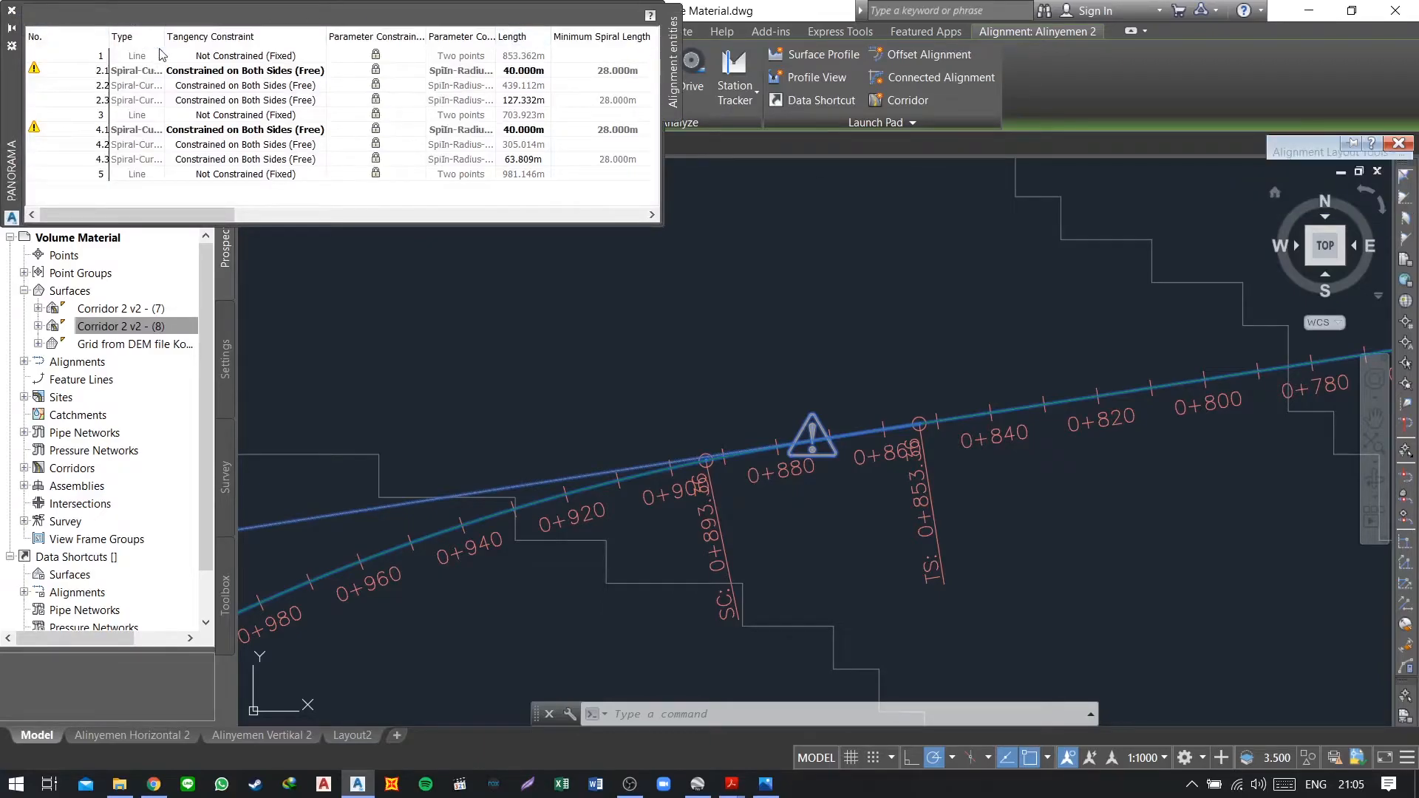
mouse_move(12, 80)
mouse_down()
mouse_move(363, 272)
mouse_move(294, 238)
mouse_up()
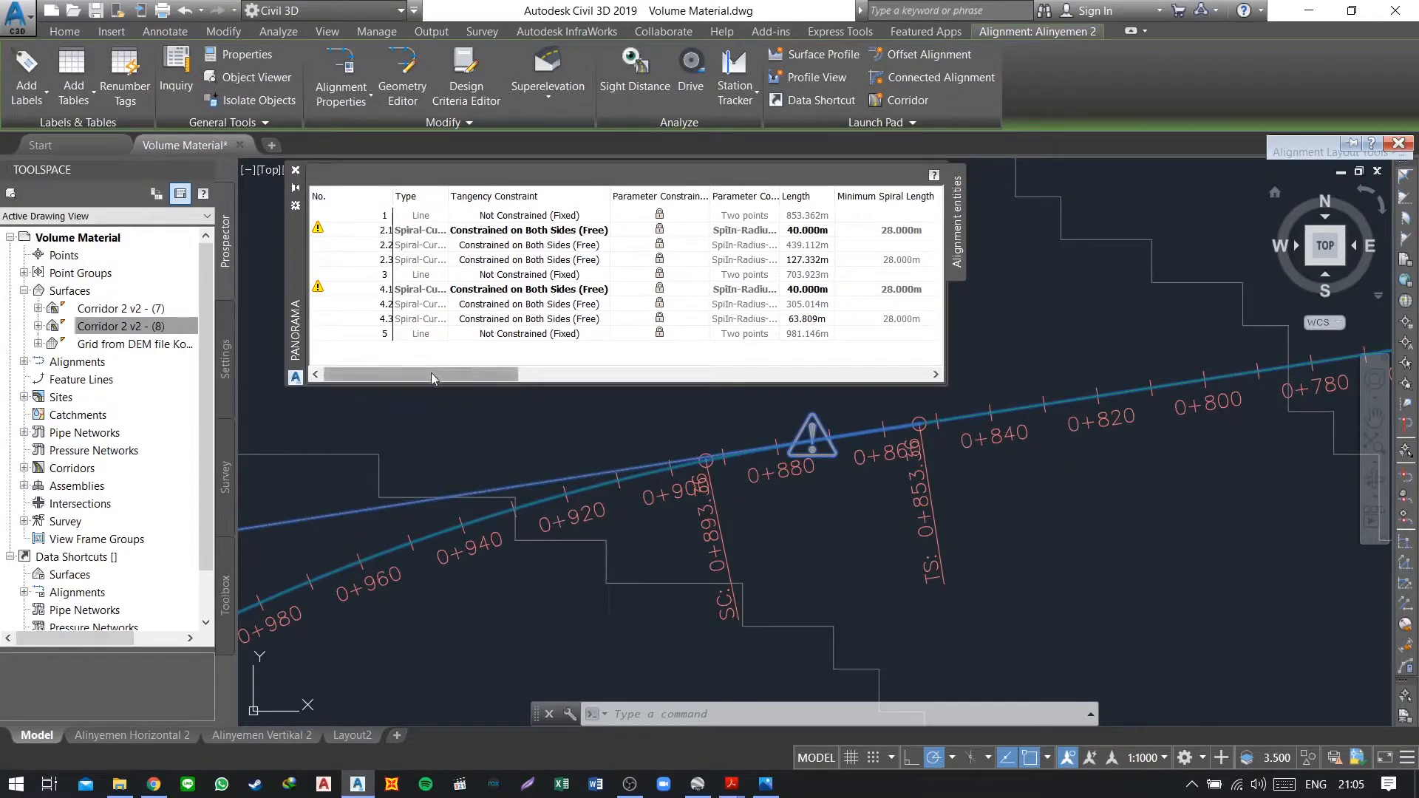
click(328, 232)
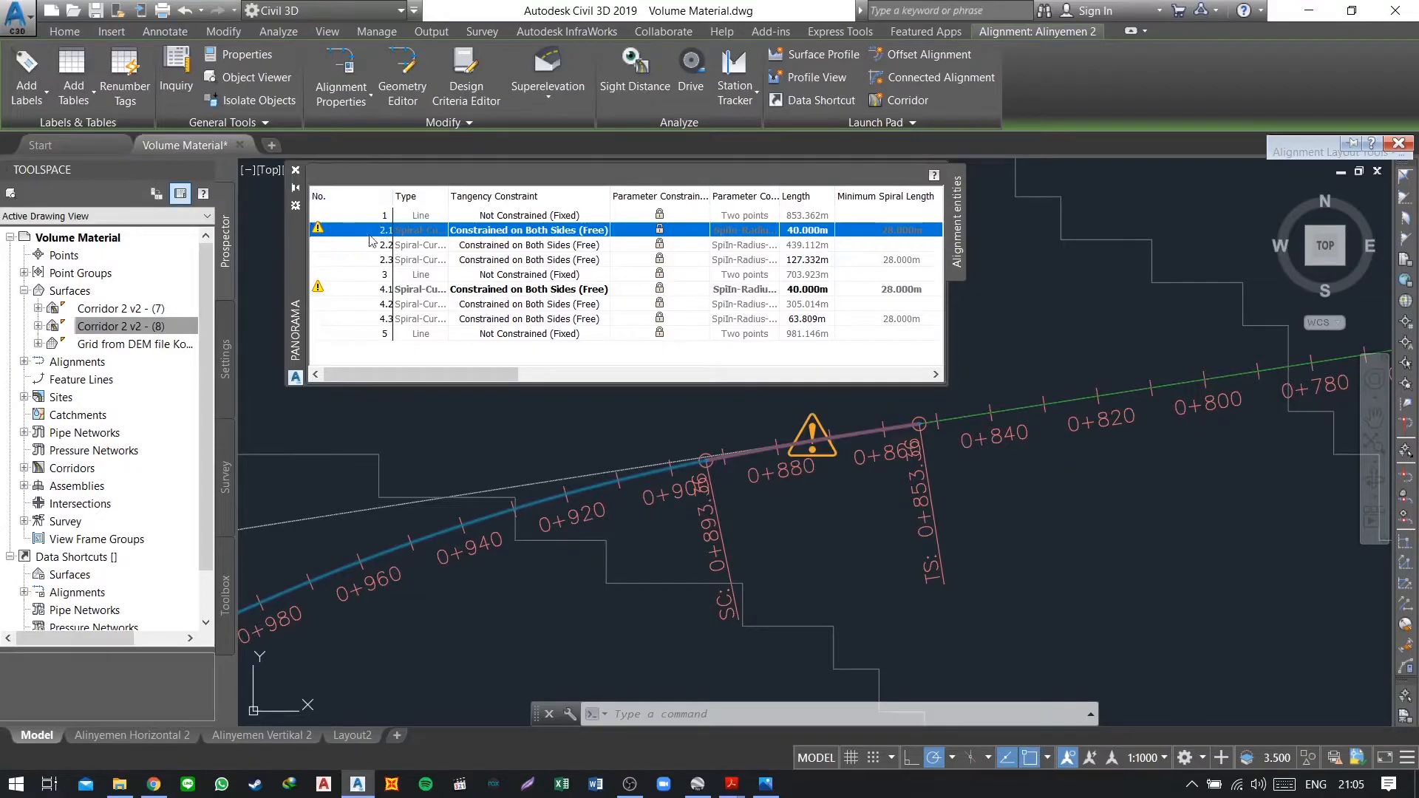
mouse_move(452, 374)
mouse_down()
mouse_move(552, 375)
mouse_move(472, 377)
mouse_up()
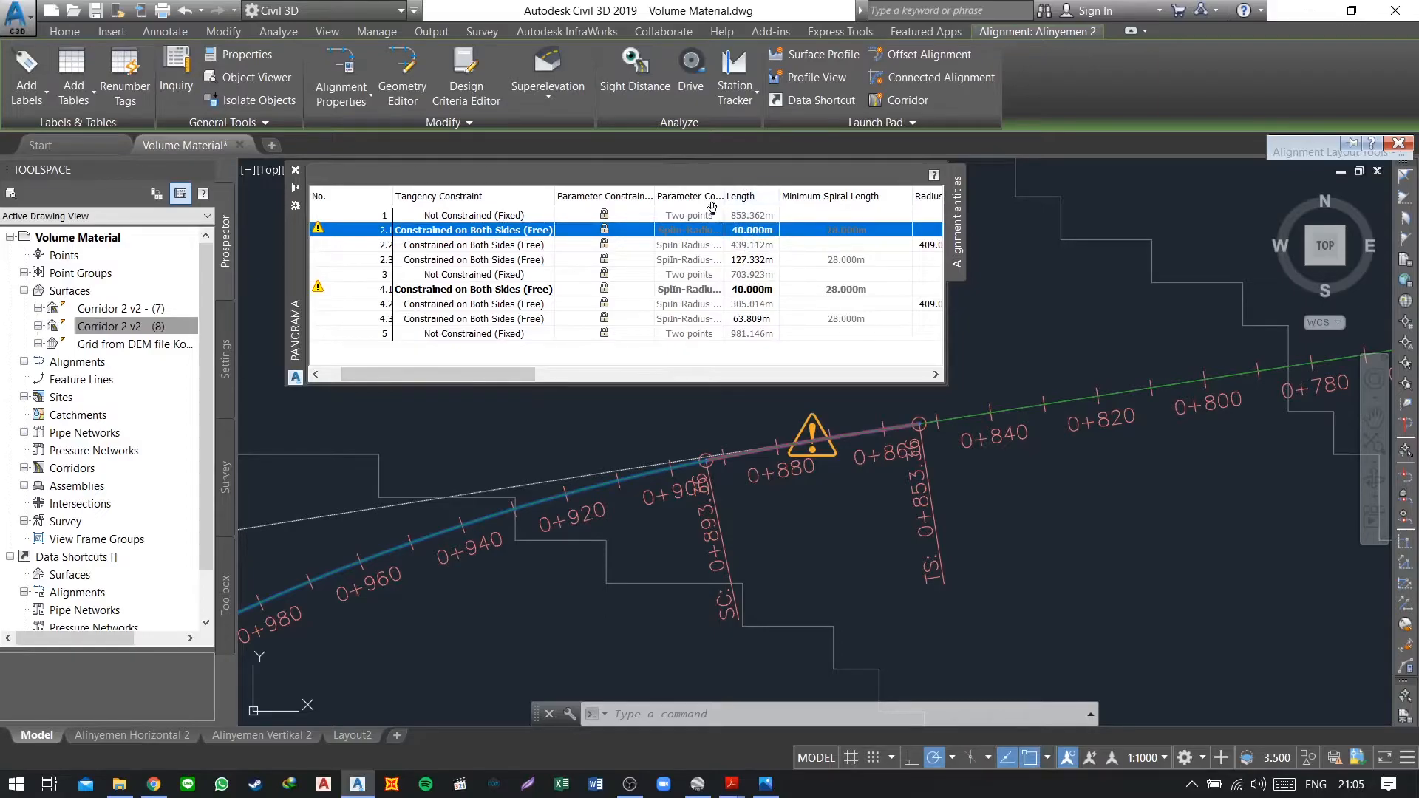
Step: Check the required transition length for 60 km/h in the reference table image in Photos and return to Civil 3D
click(758, 232)
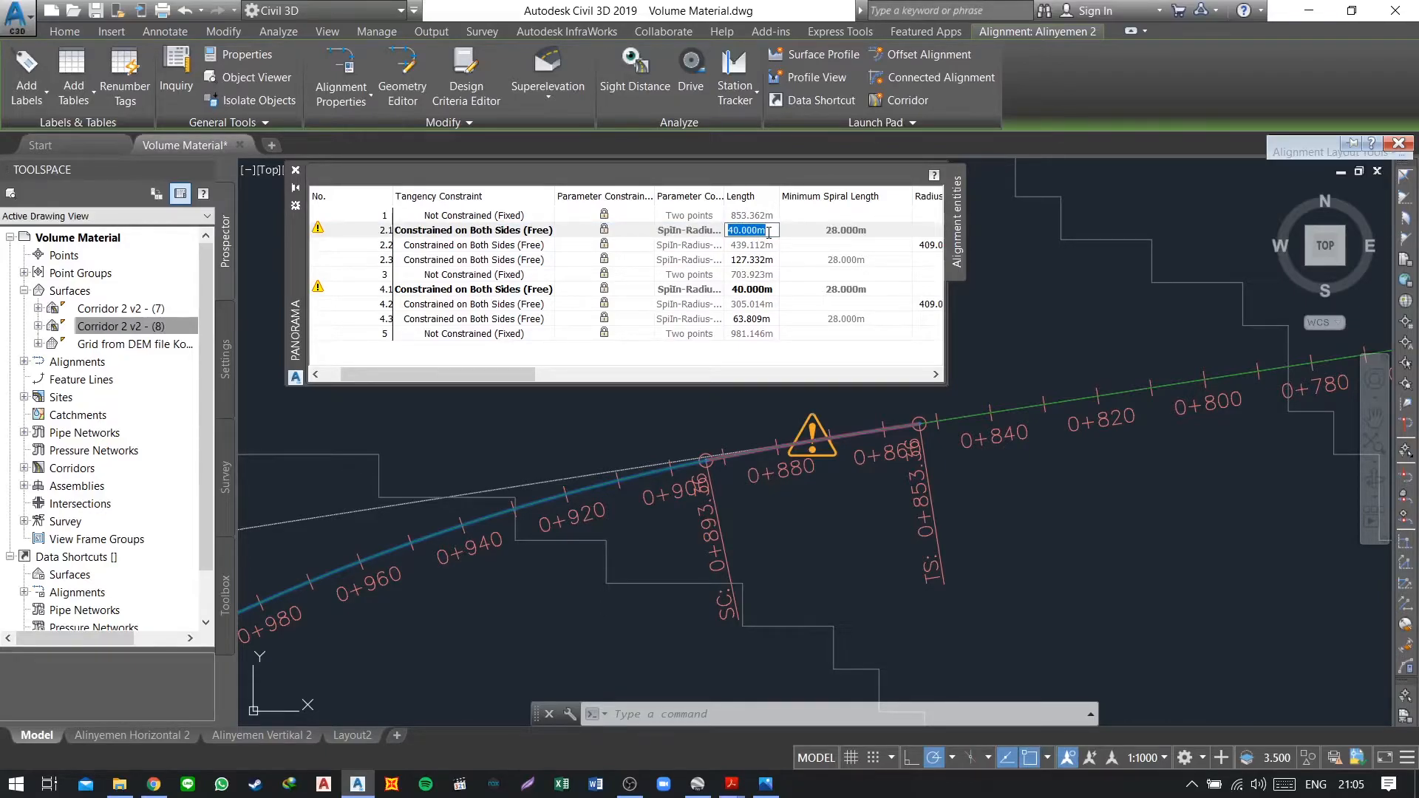
click(766, 783)
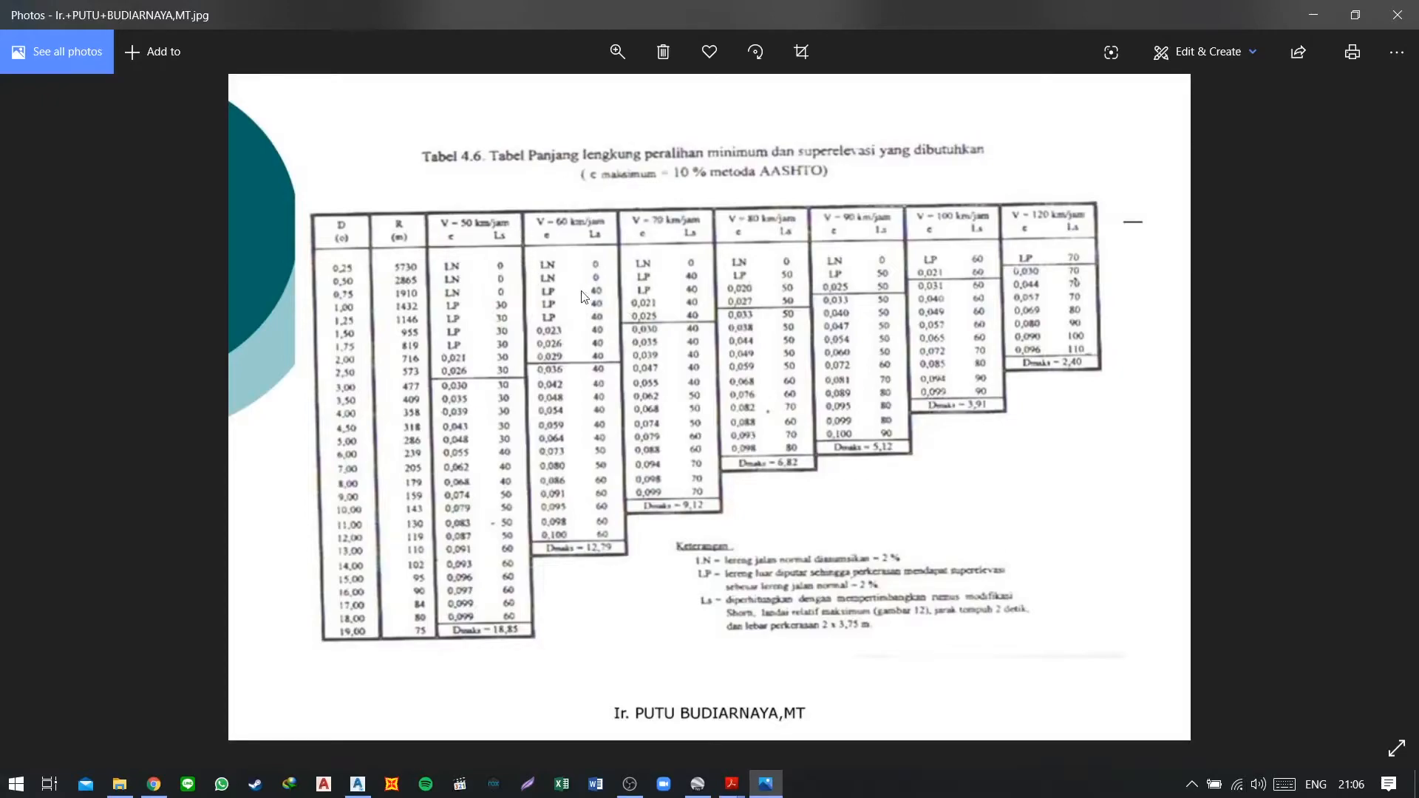
click(358, 783)
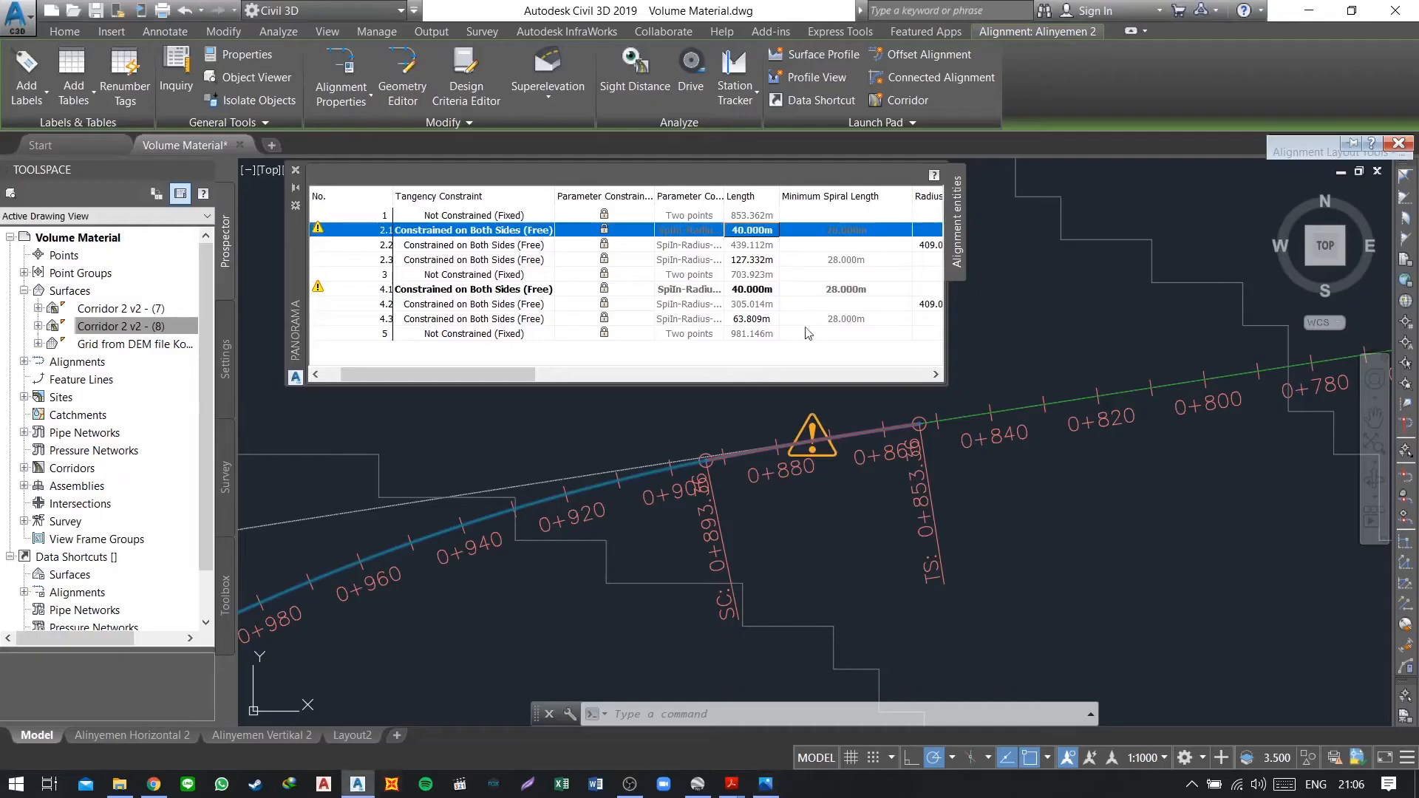
Step: Set the lengths of the first bend's two spirals, 2.1 and 2.3, to 60 m in the entity grid
click(757, 232)
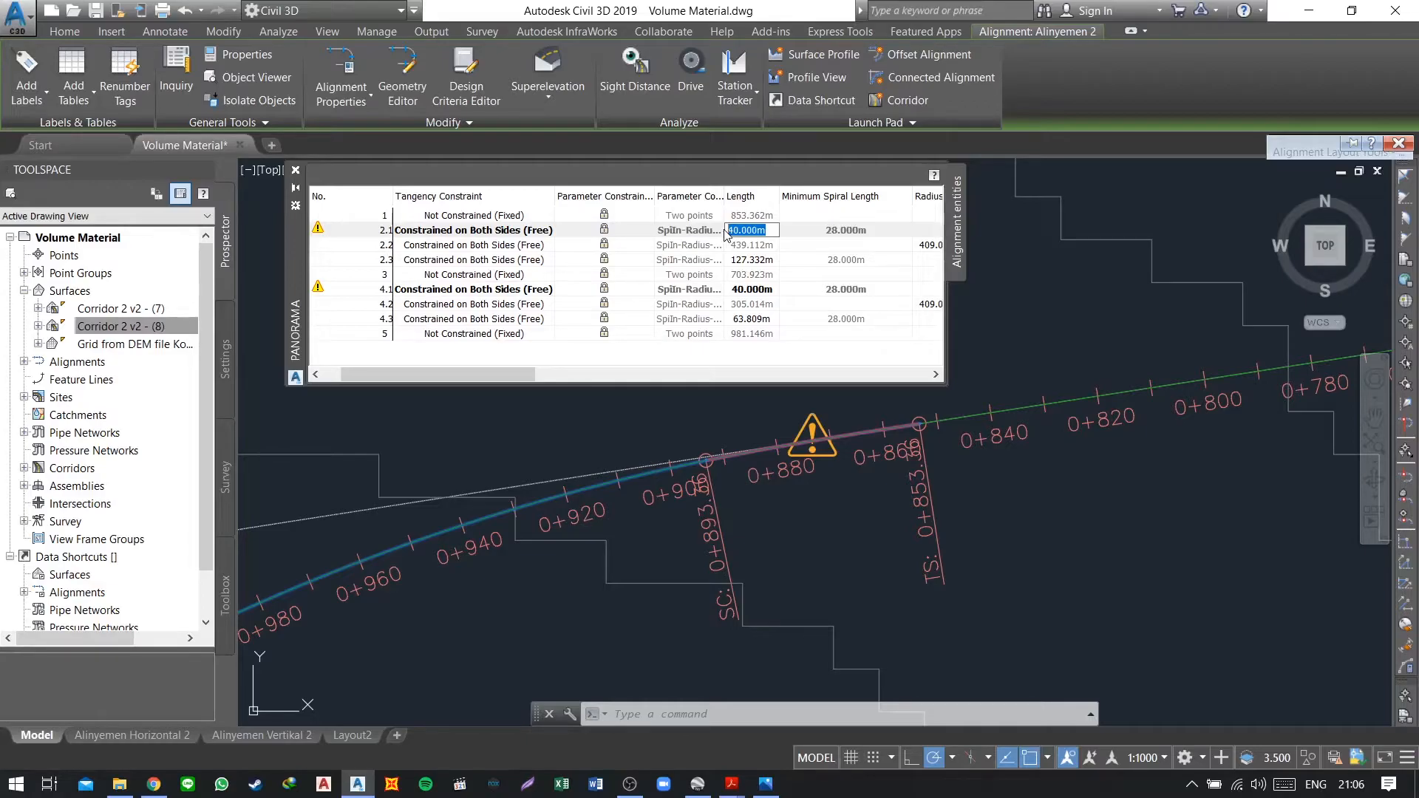
text(60)
key(Return)
click(748, 248)
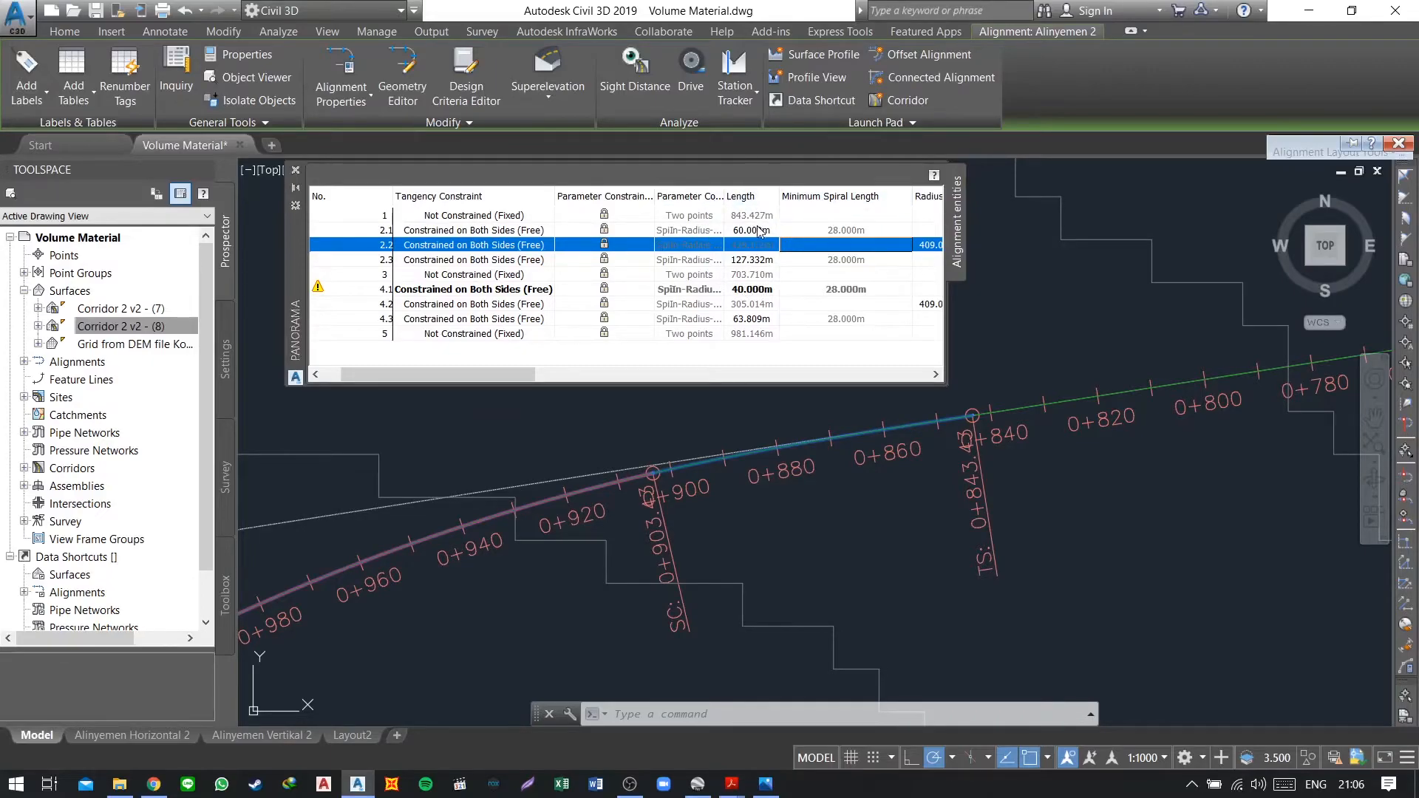
click(759, 230)
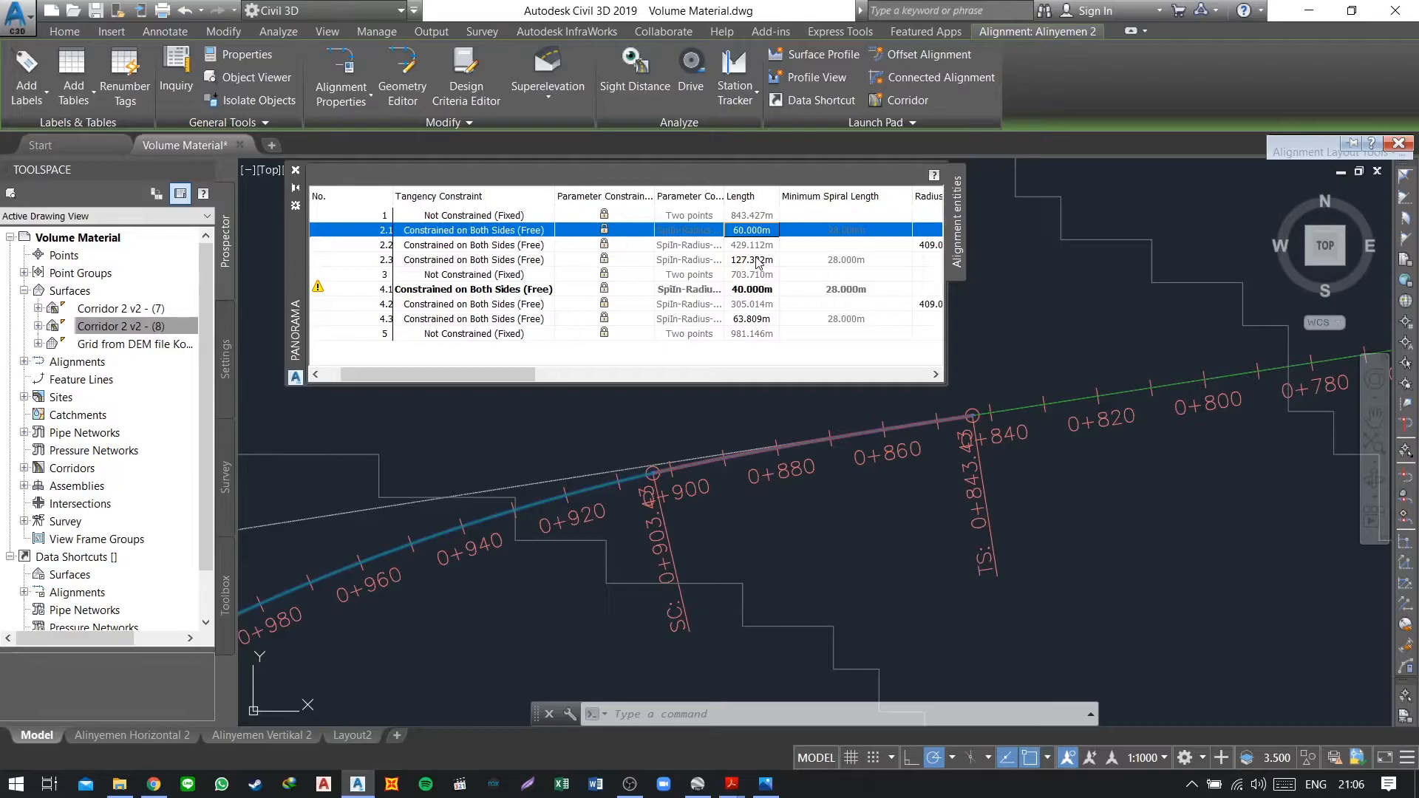
double_click(758, 260)
text(60)
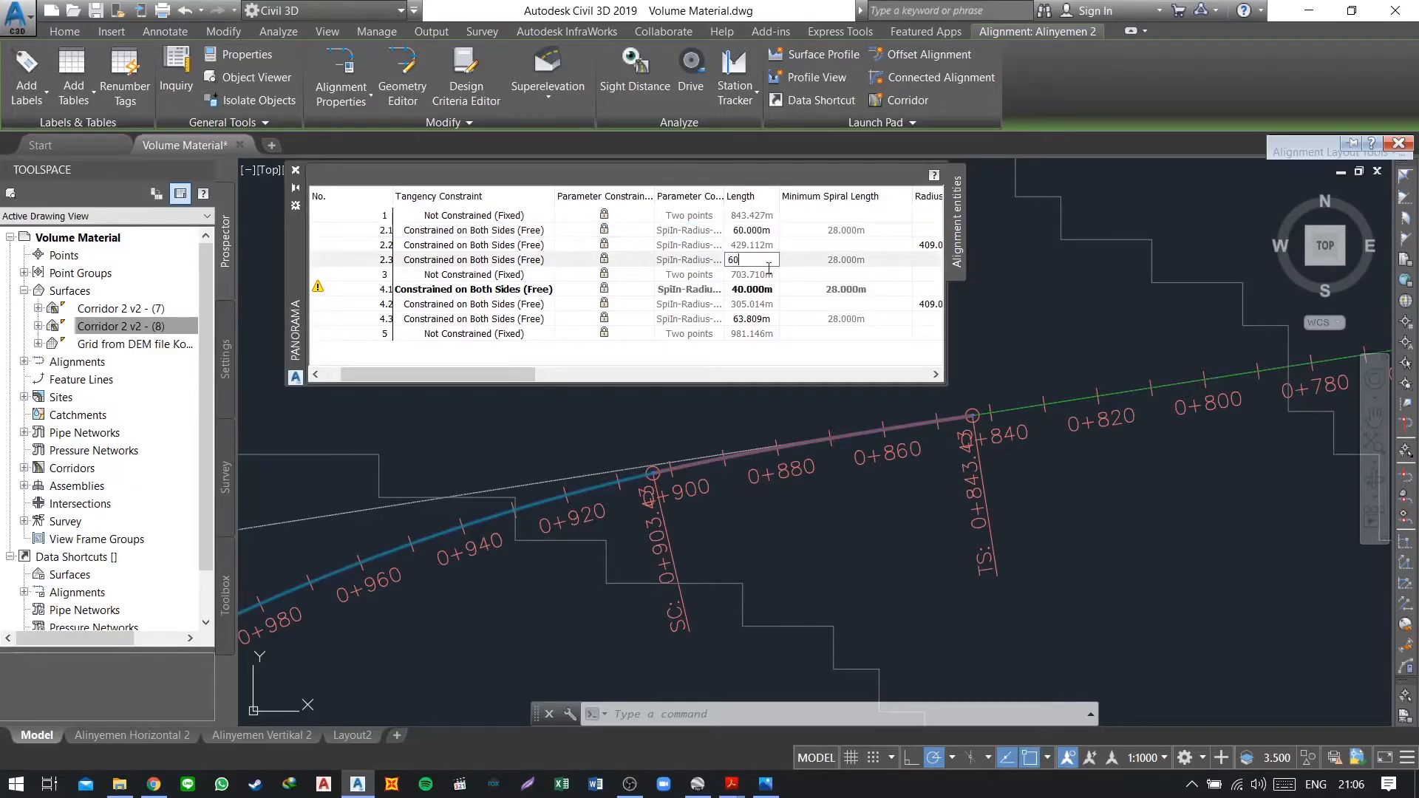
Step: Set the lengths of the second bend's two spirals, 4.1 and 4.3, to 60 m
click(771, 290)
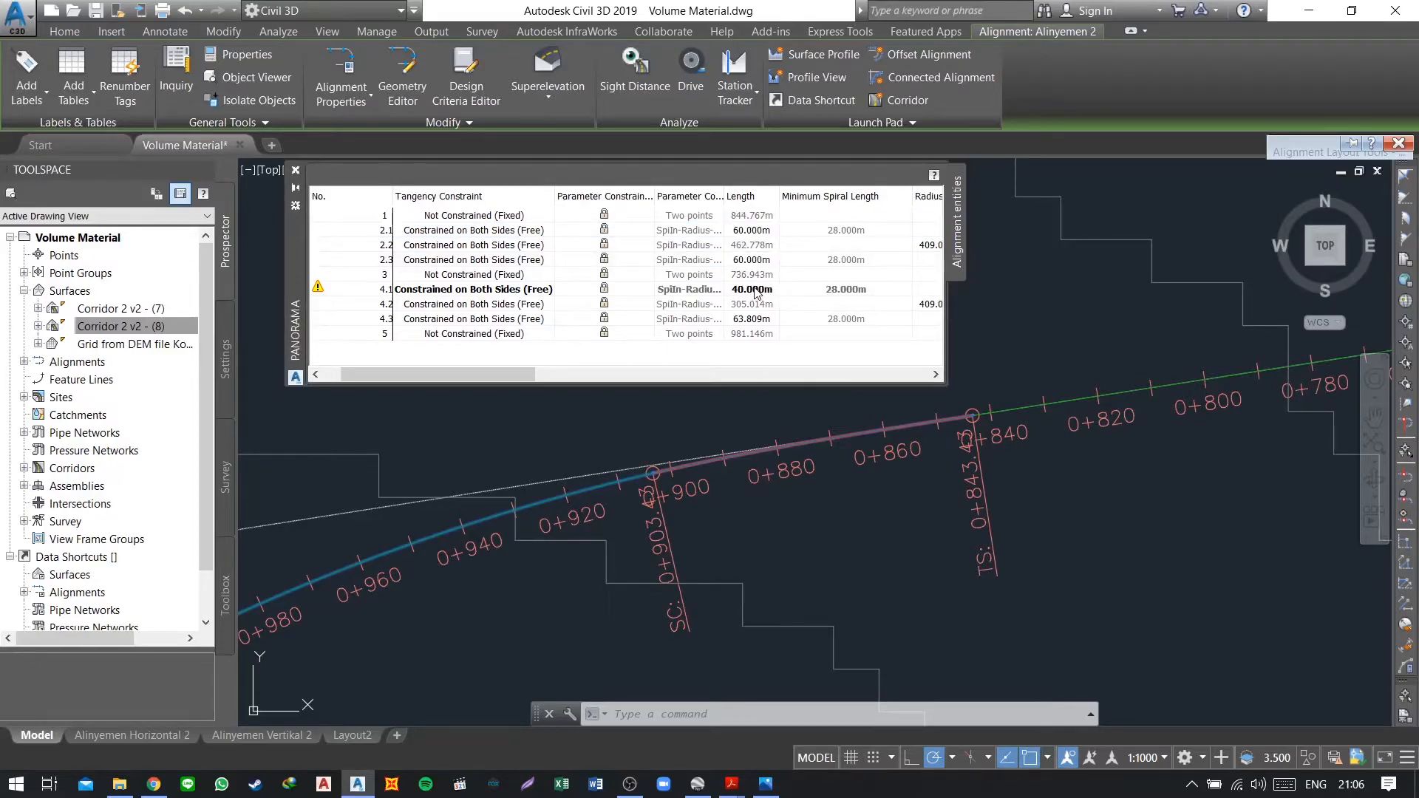
click(768, 289)
text(60)
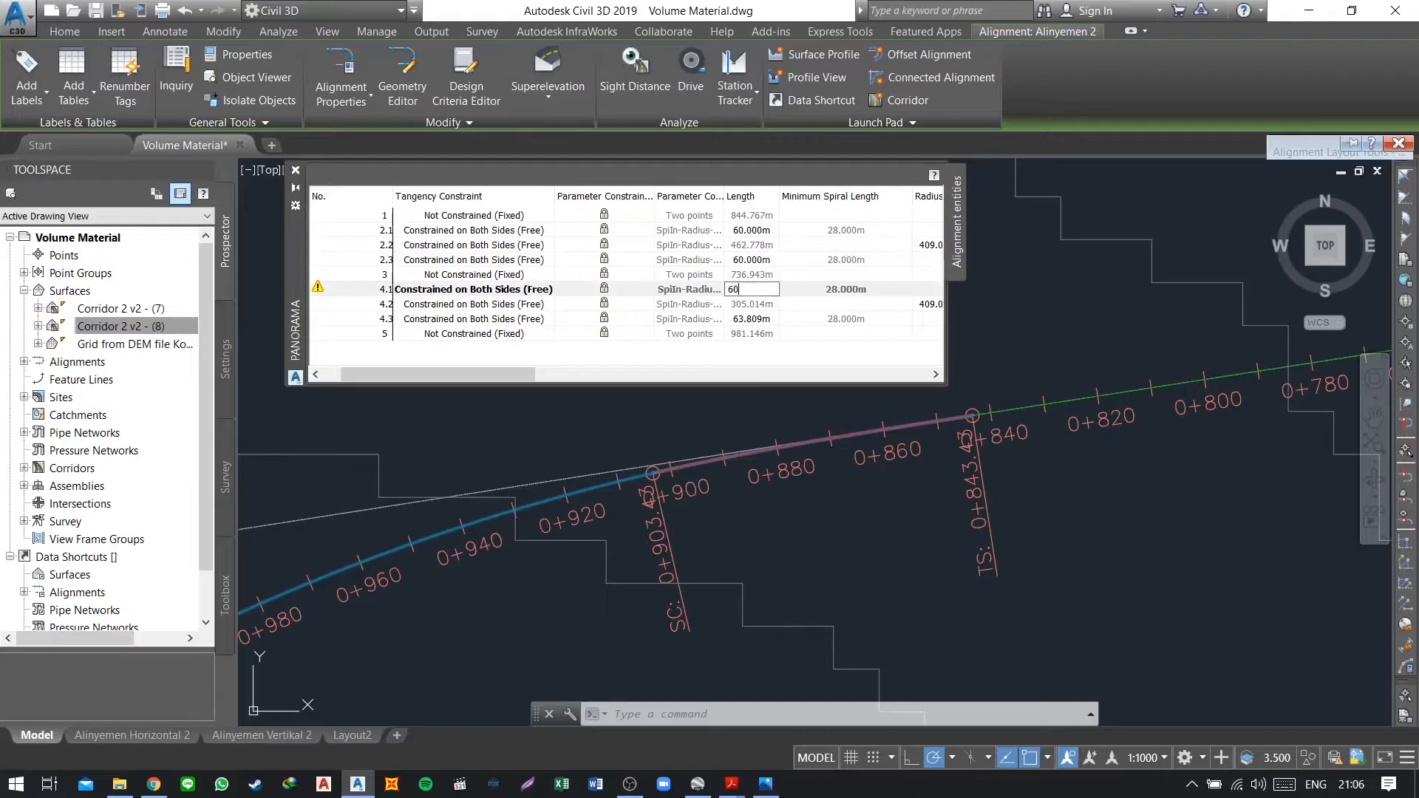
click(759, 321)
click(766, 318)
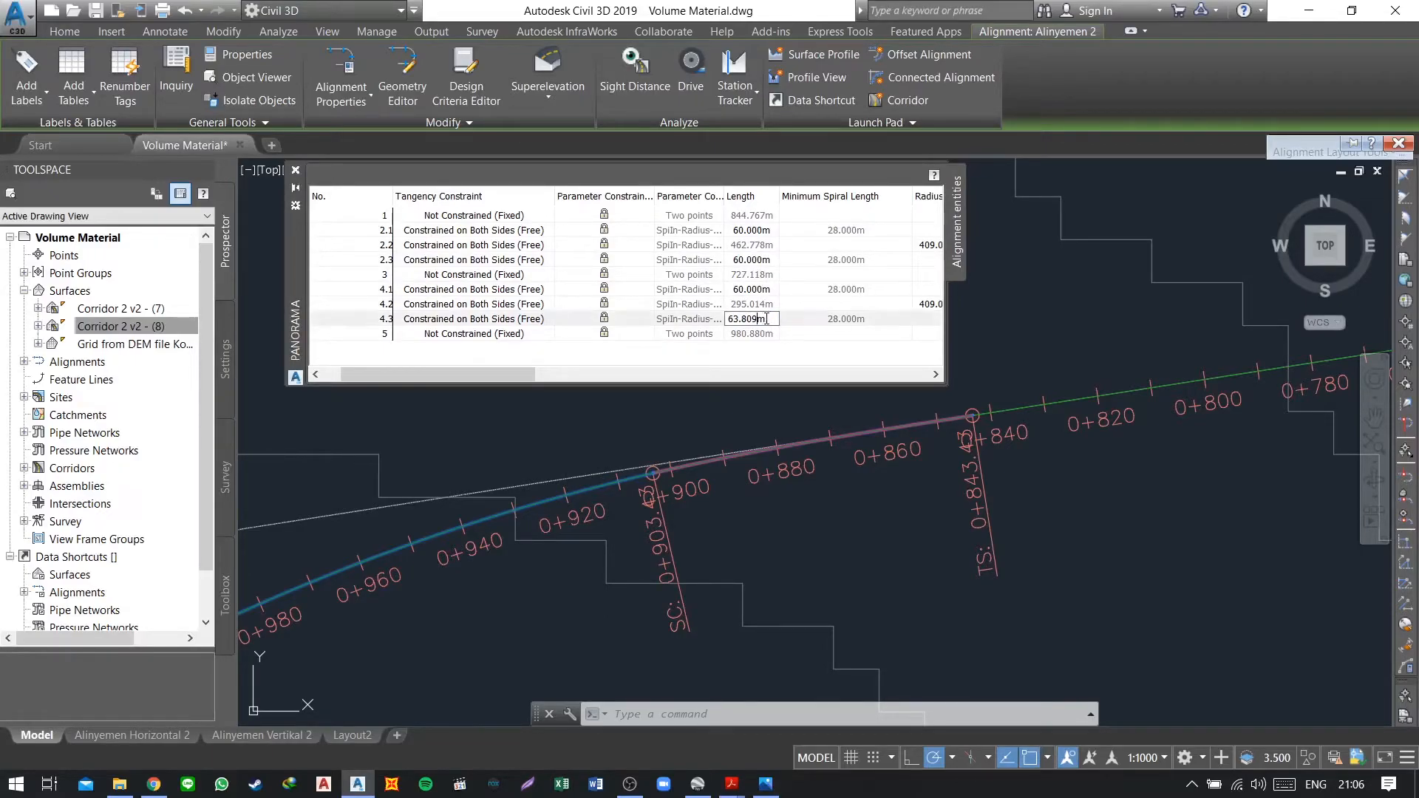
text(60)
click(813, 307)
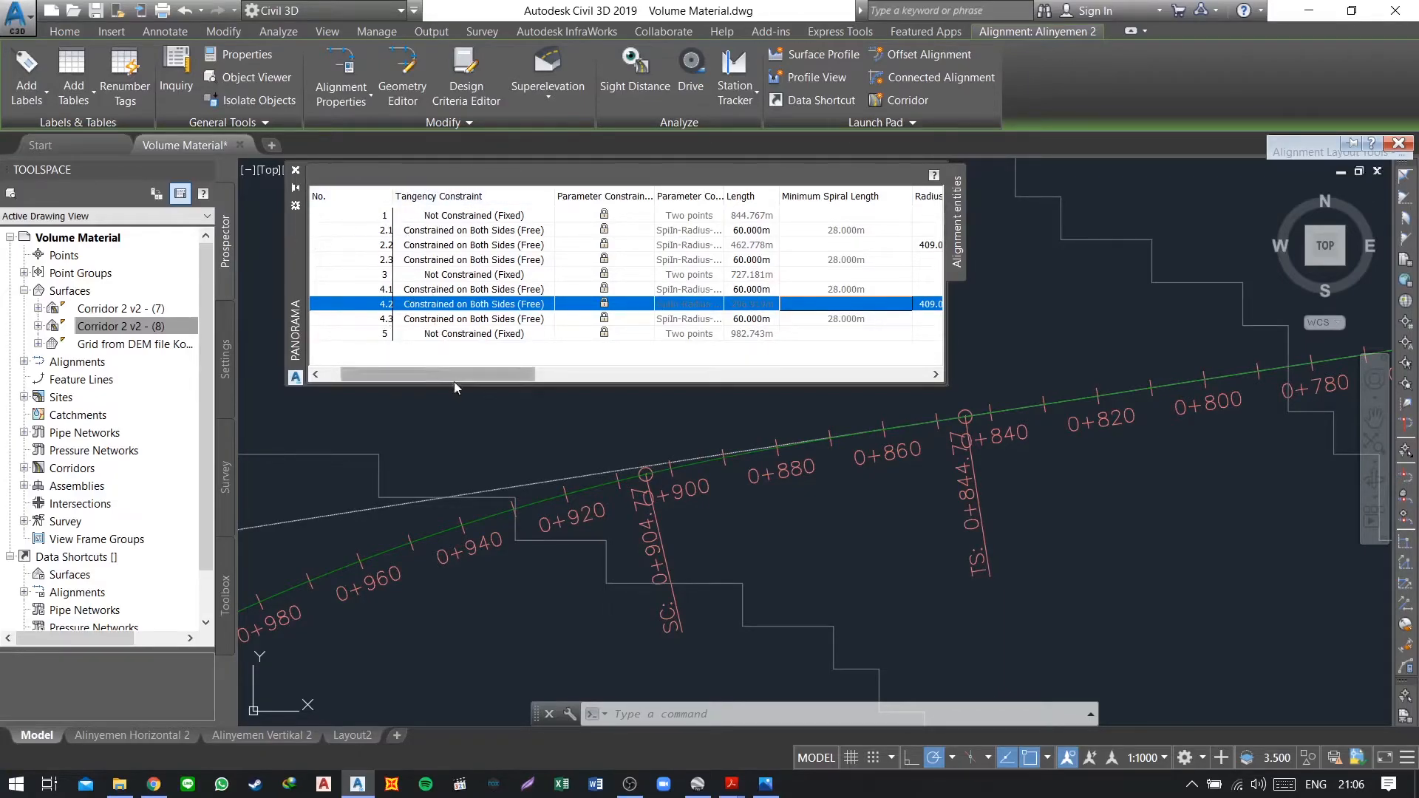
Step: Close the entity grid and inspect the first bend around its TS and SC labels for remaining criteria warnings
drag(454, 375, 369, 378)
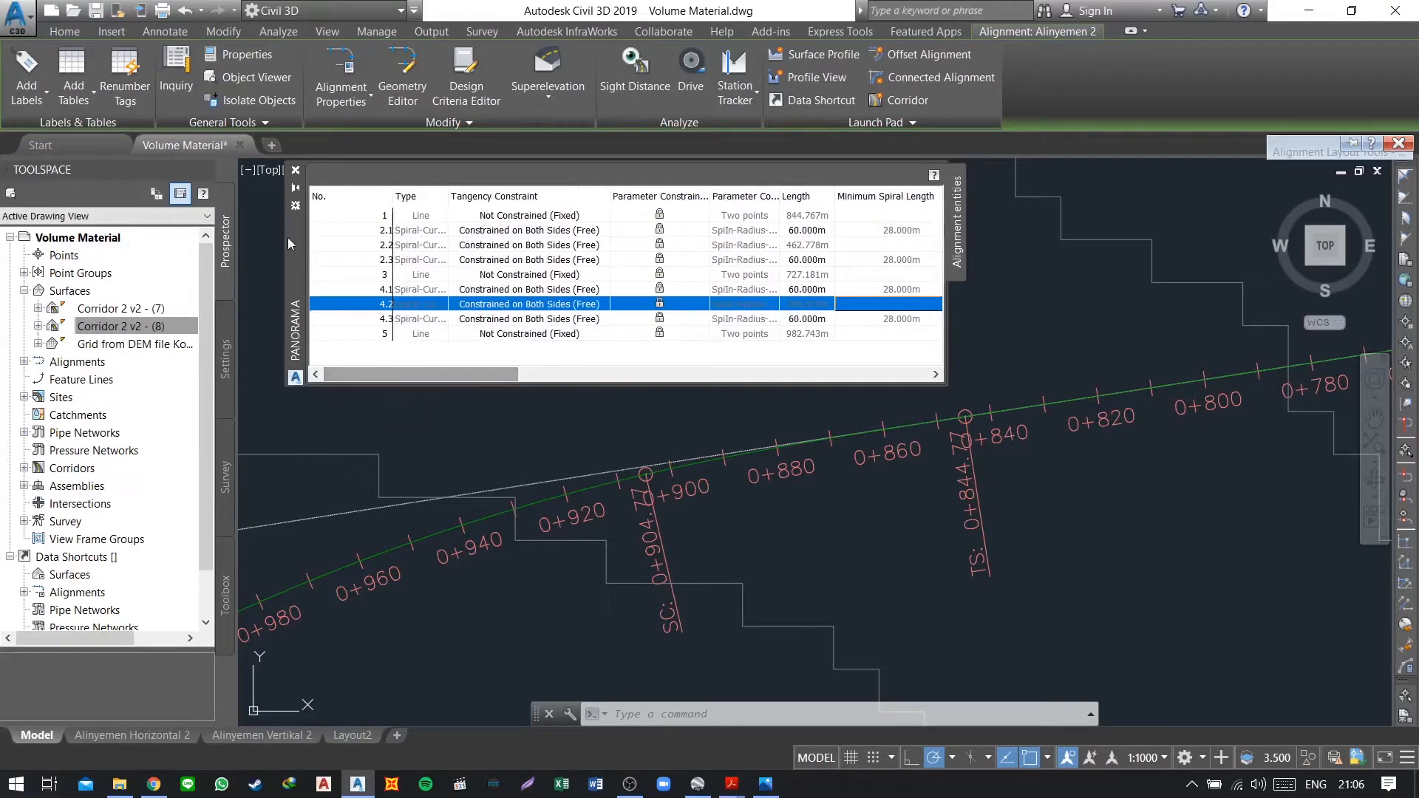
click(295, 169)
scroll(497, 304, down, 7)
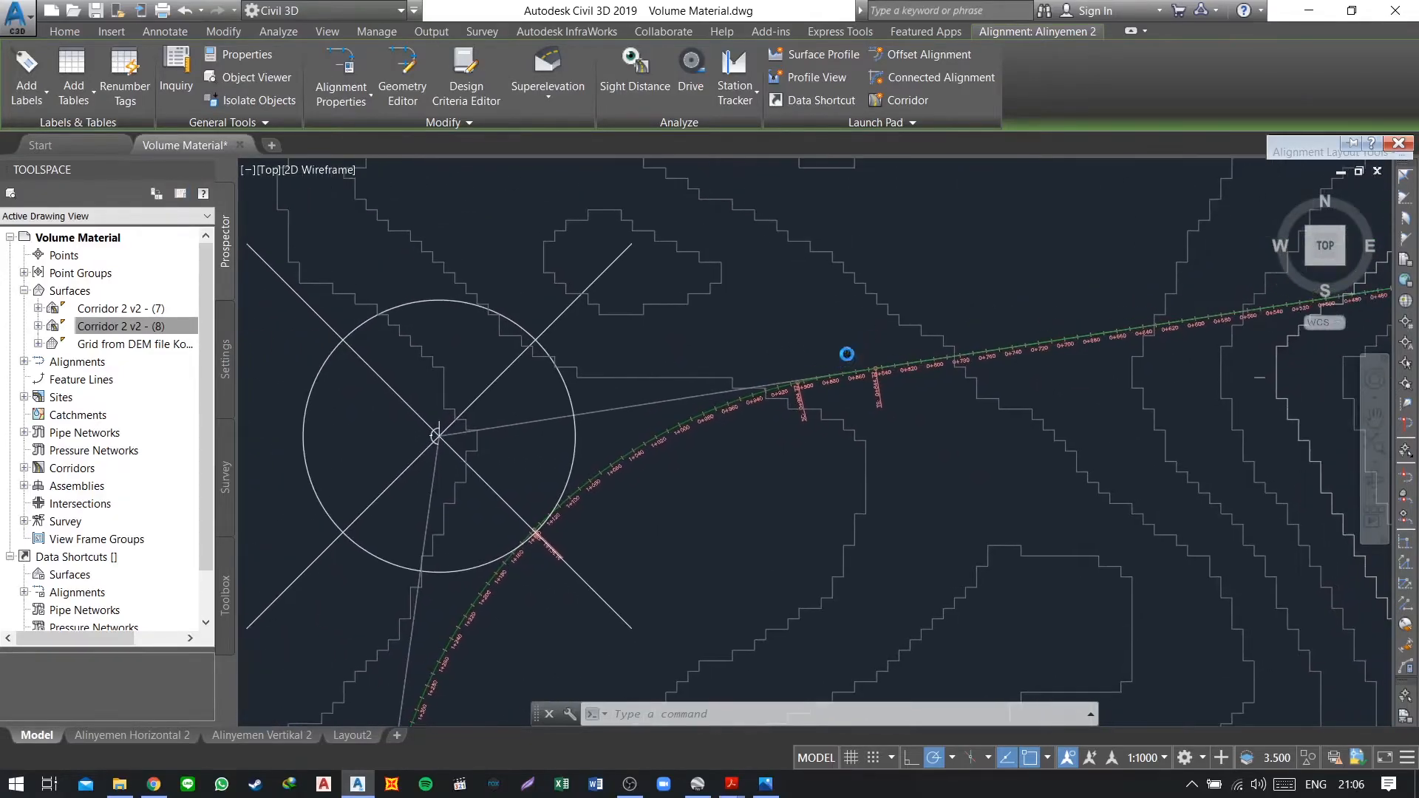
scroll(887, 353, up, 3)
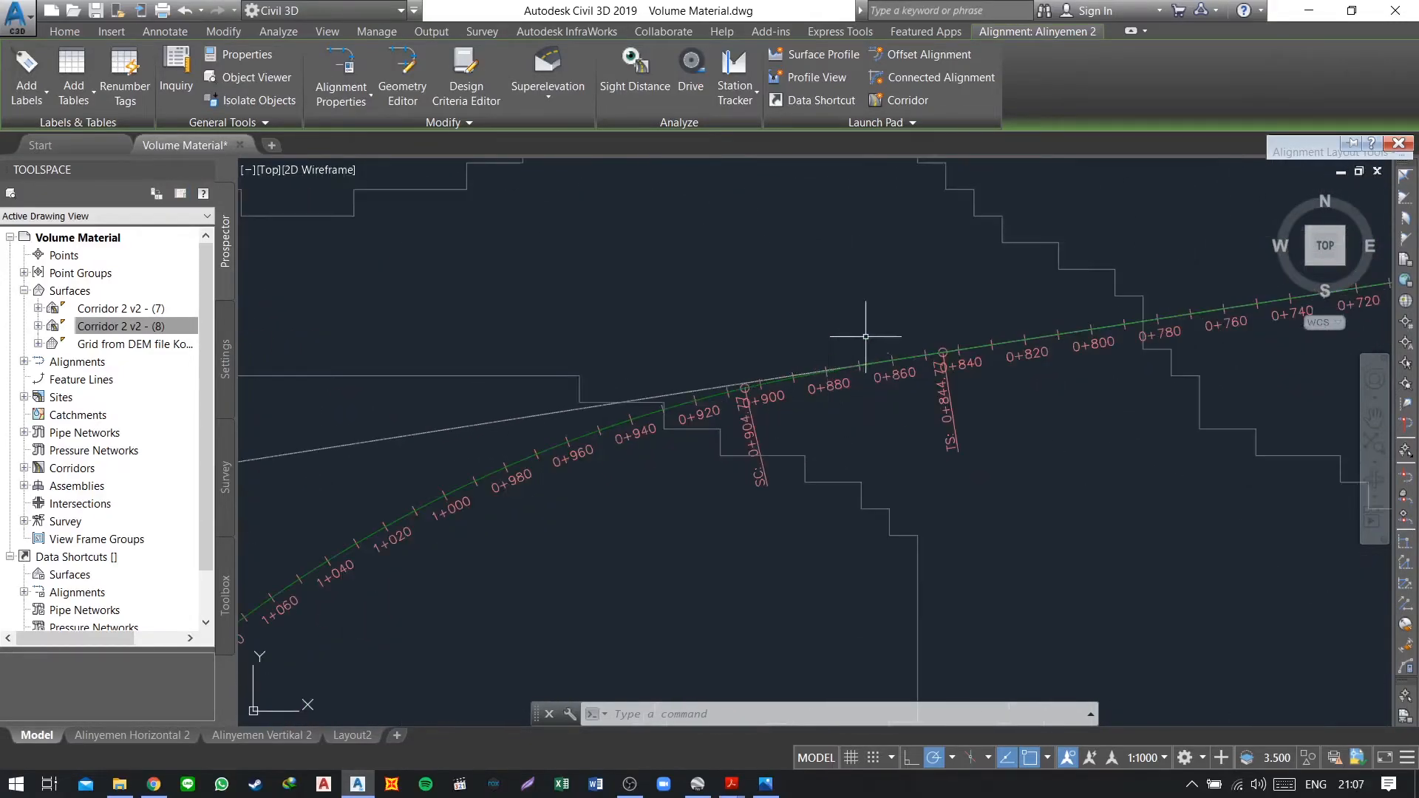
scroll(849, 339, up, 2)
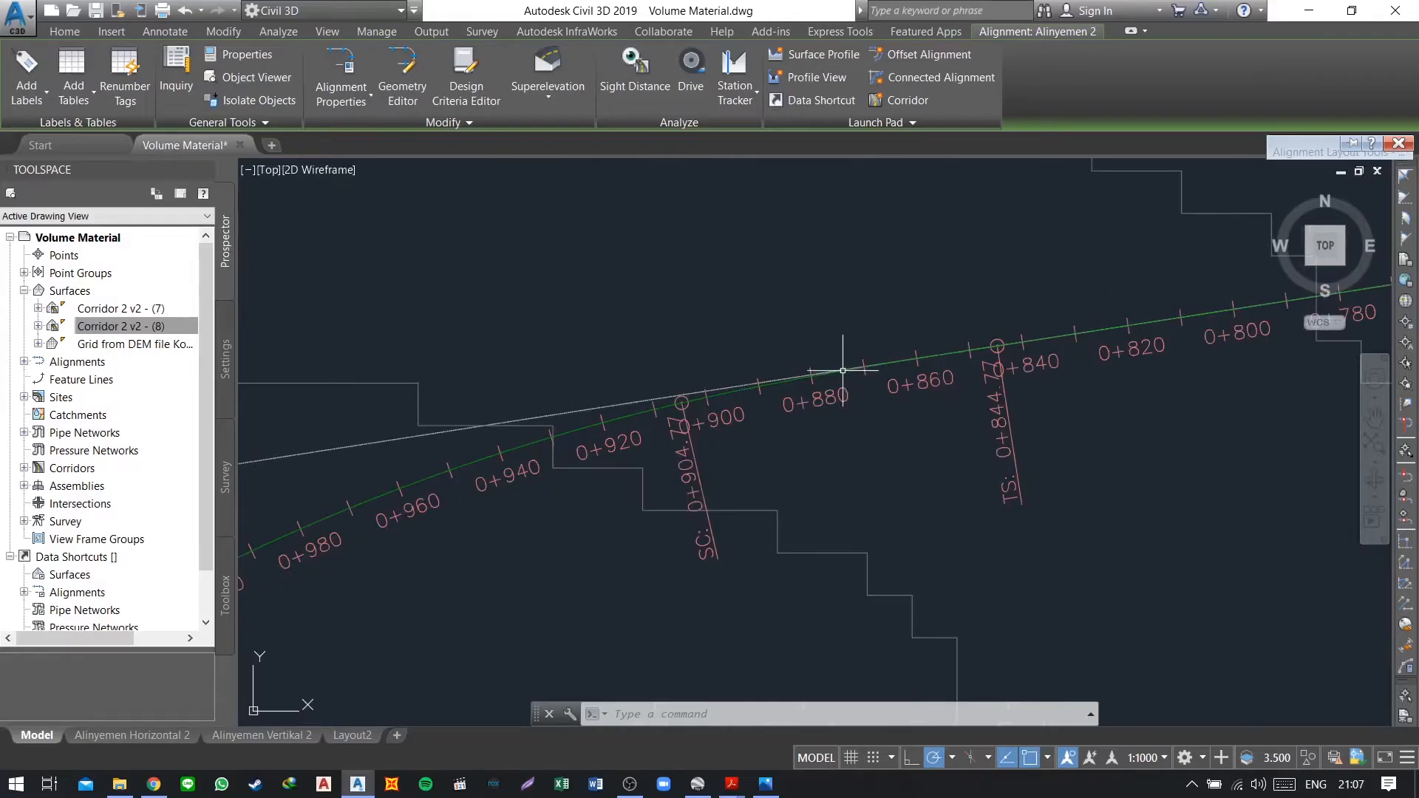
scroll(552, 400, down, 2)
middle_drag(552, 400, 889, 322)
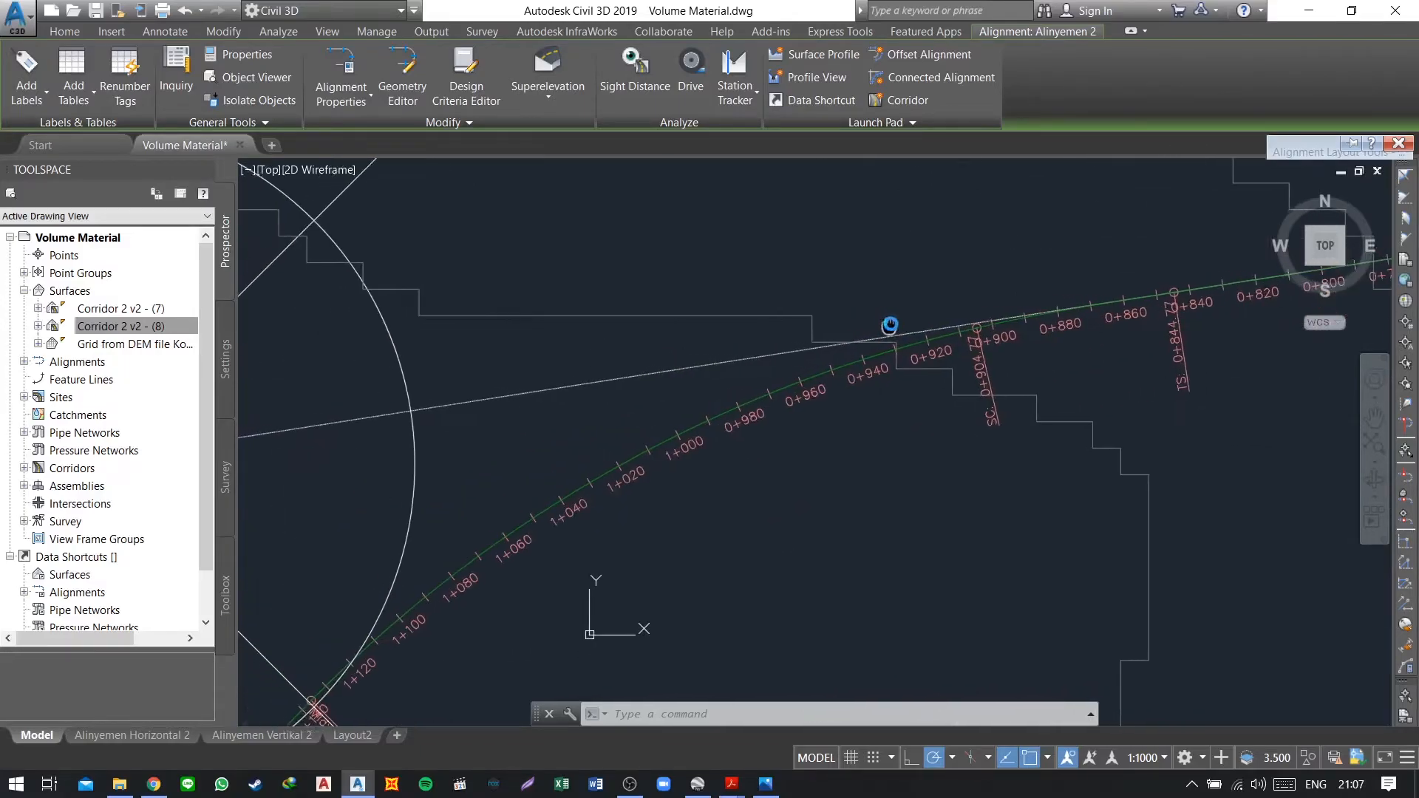
scroll(713, 426, up, 2)
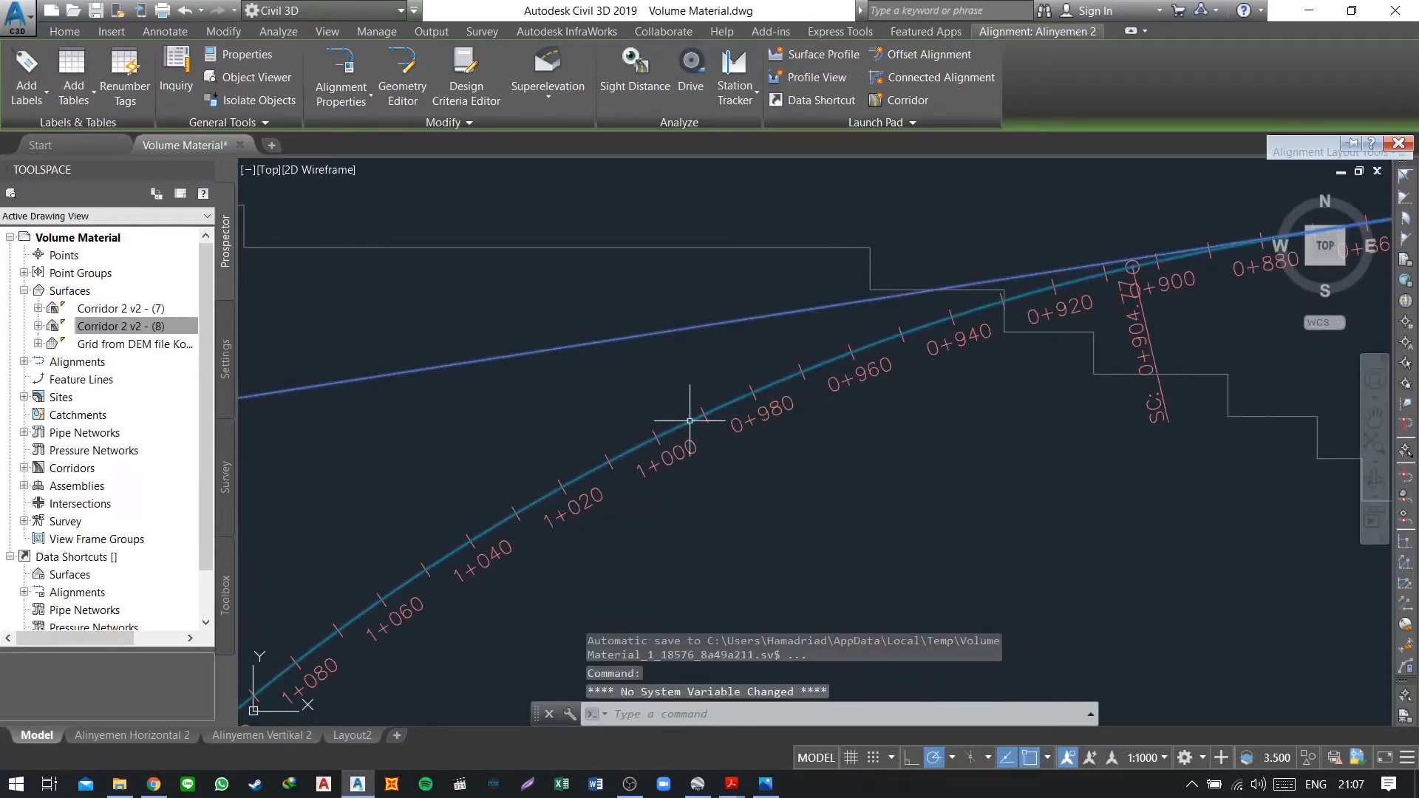
Step: Start calculating superelevation for the alignment with an Undivided Crowned roadway pivoting on the Center Baseline, and continue to the lane settings
click(689, 420)
right_click(690, 421)
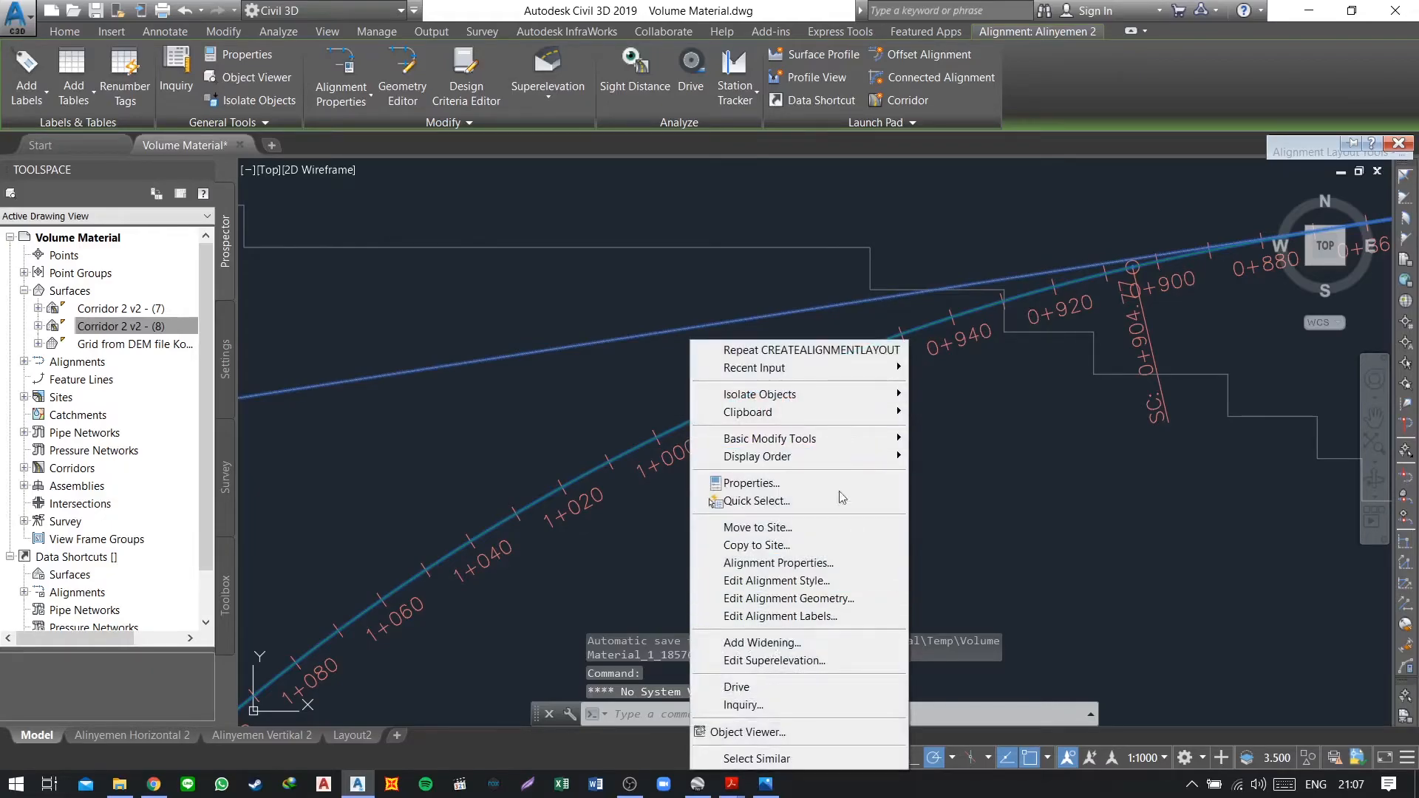
click(818, 662)
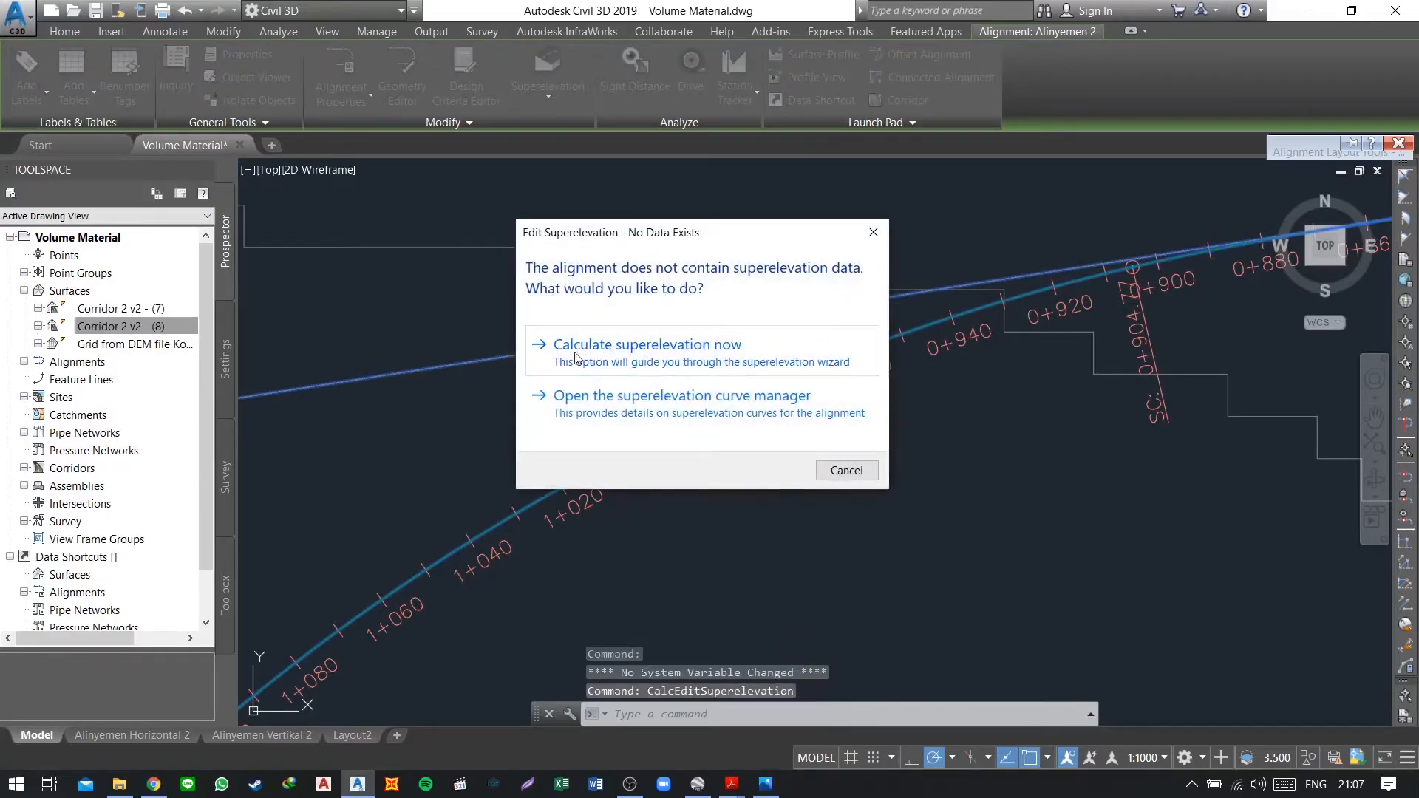
click(656, 357)
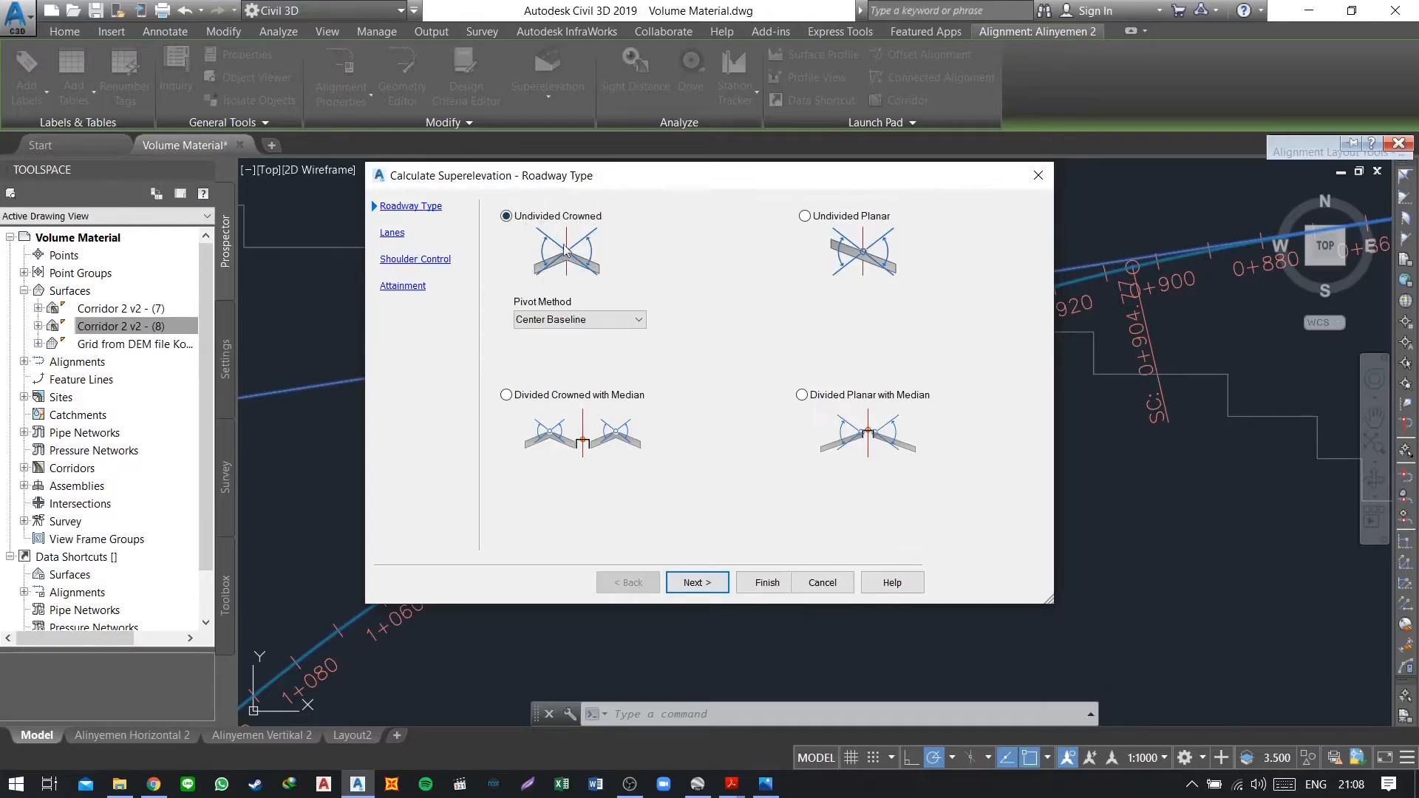
click(391, 232)
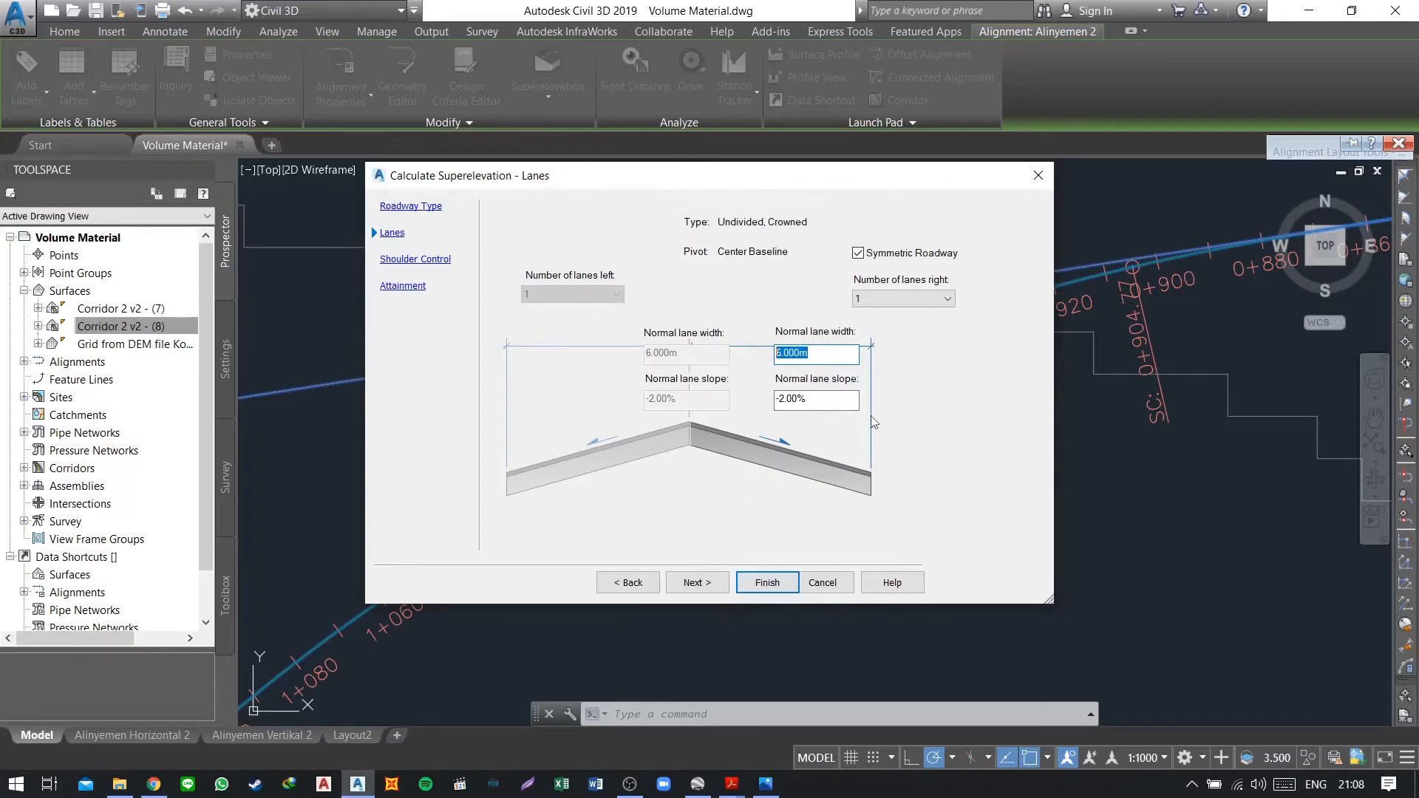
Step: Consult the road technical requirements in Lamp-PermenPU19-2011.pdf in Acrobat Reader and return to the superelevation lane settings in Civil 3D
click(732, 783)
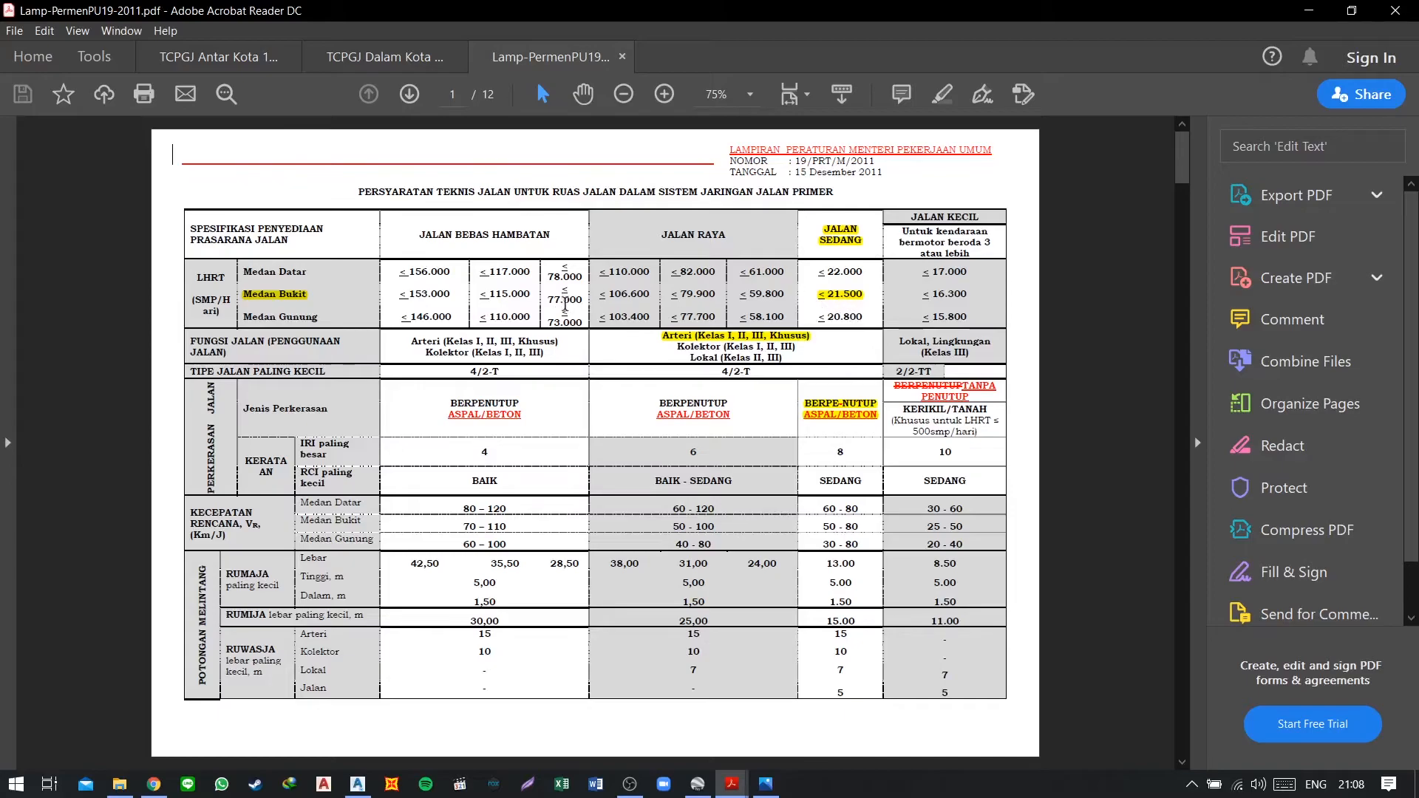
scroll(703, 355, down, 3)
scroll(710, 357, up, 3)
click(358, 785)
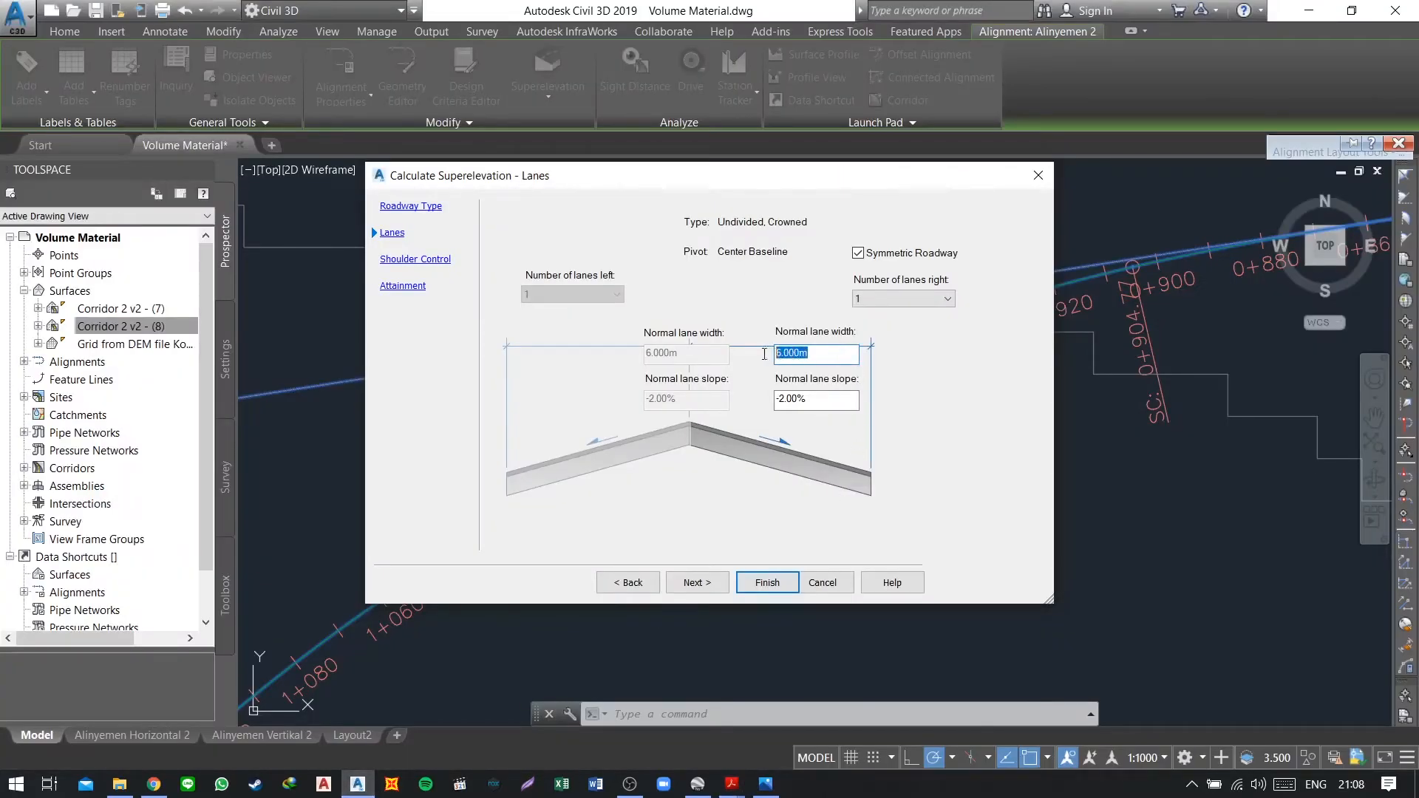
Step: Set the normal lane width to 3.5 m and the normal lane slope to -3%
text(3.5)
click(829, 405)
key(BackSpace)
key(Delete)
text(3.)
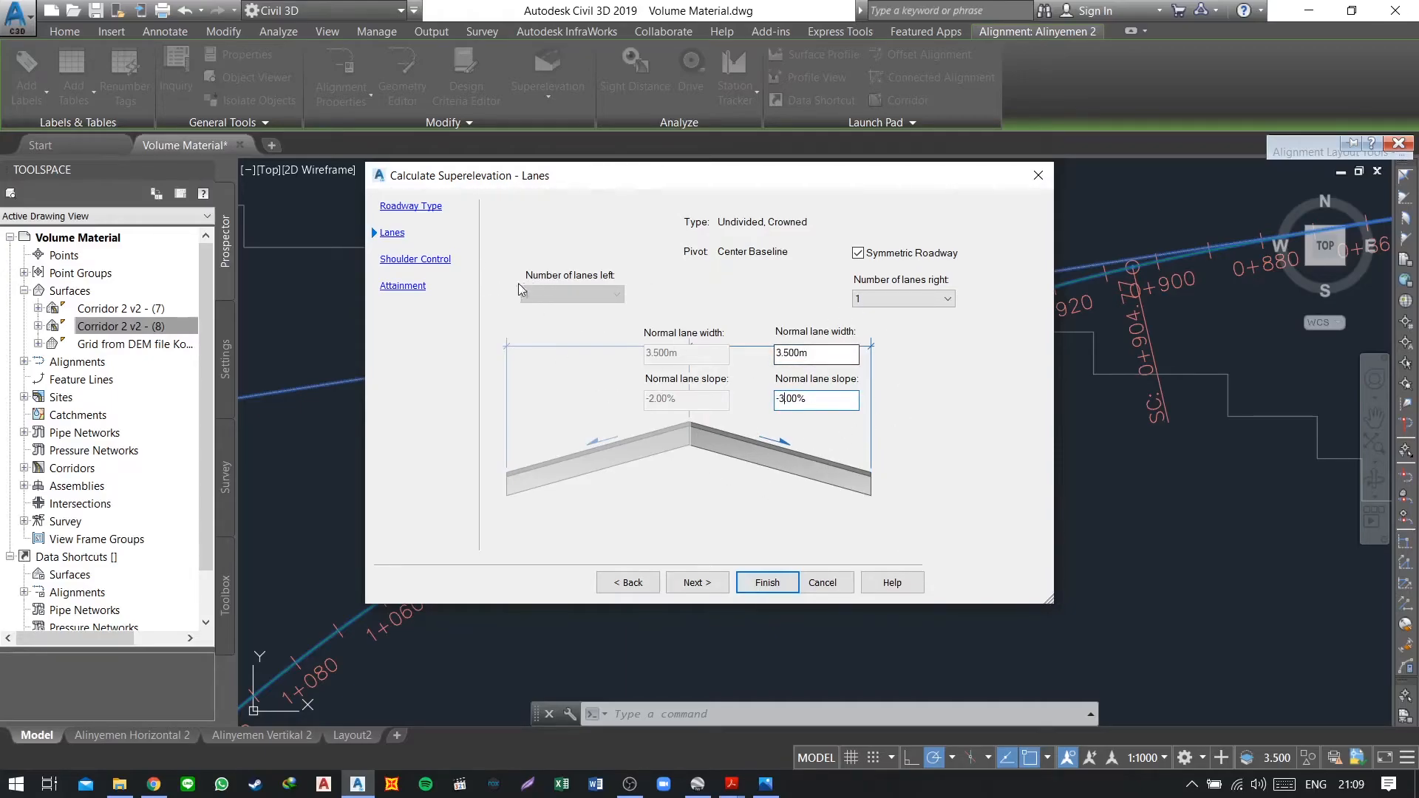
Step: Give the outside edge shoulders a 1 m normal width and a -4% normal slope, and finish the superelevation calculation
click(418, 259)
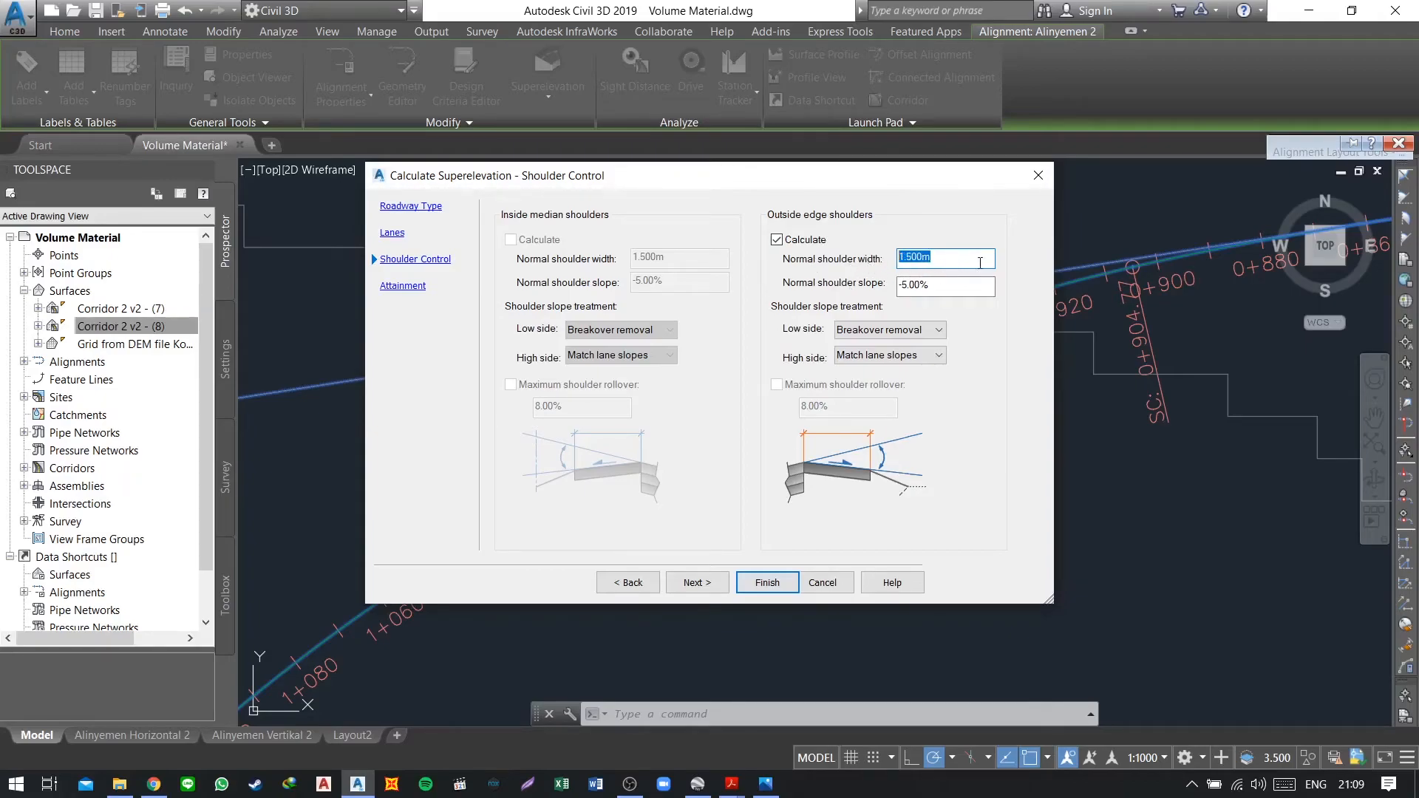
text(1)
click(909, 287)
key(BackSpace)
text(4)
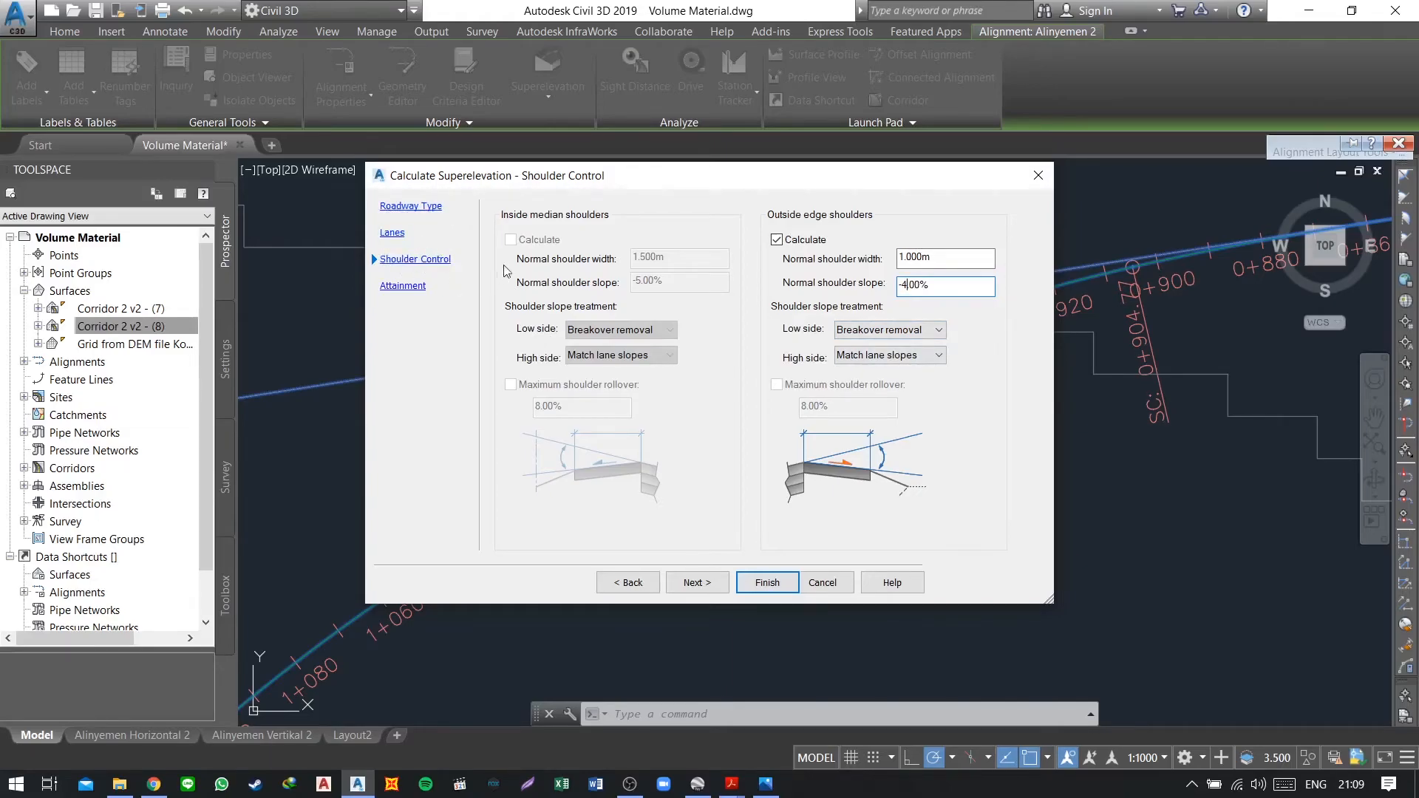
click(782, 584)
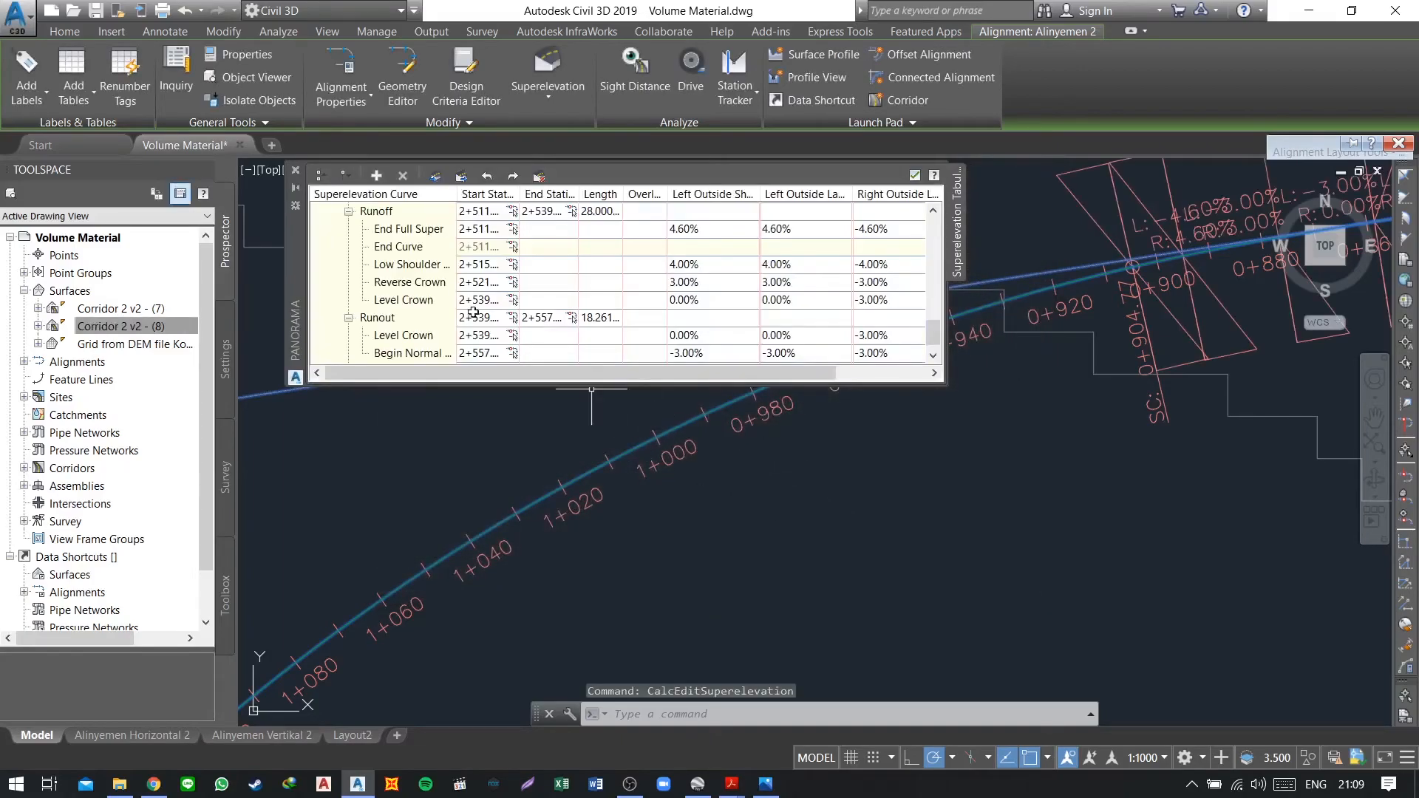
Step: Close the superelevation table, deselect the alignment and inspect the superelevation labels around the first bend's TS and SC points
click(296, 171)
mouse_move(992, 469)
middle_down()
mouse_move(850, 491)
mouse_move(684, 556)
middle_up()
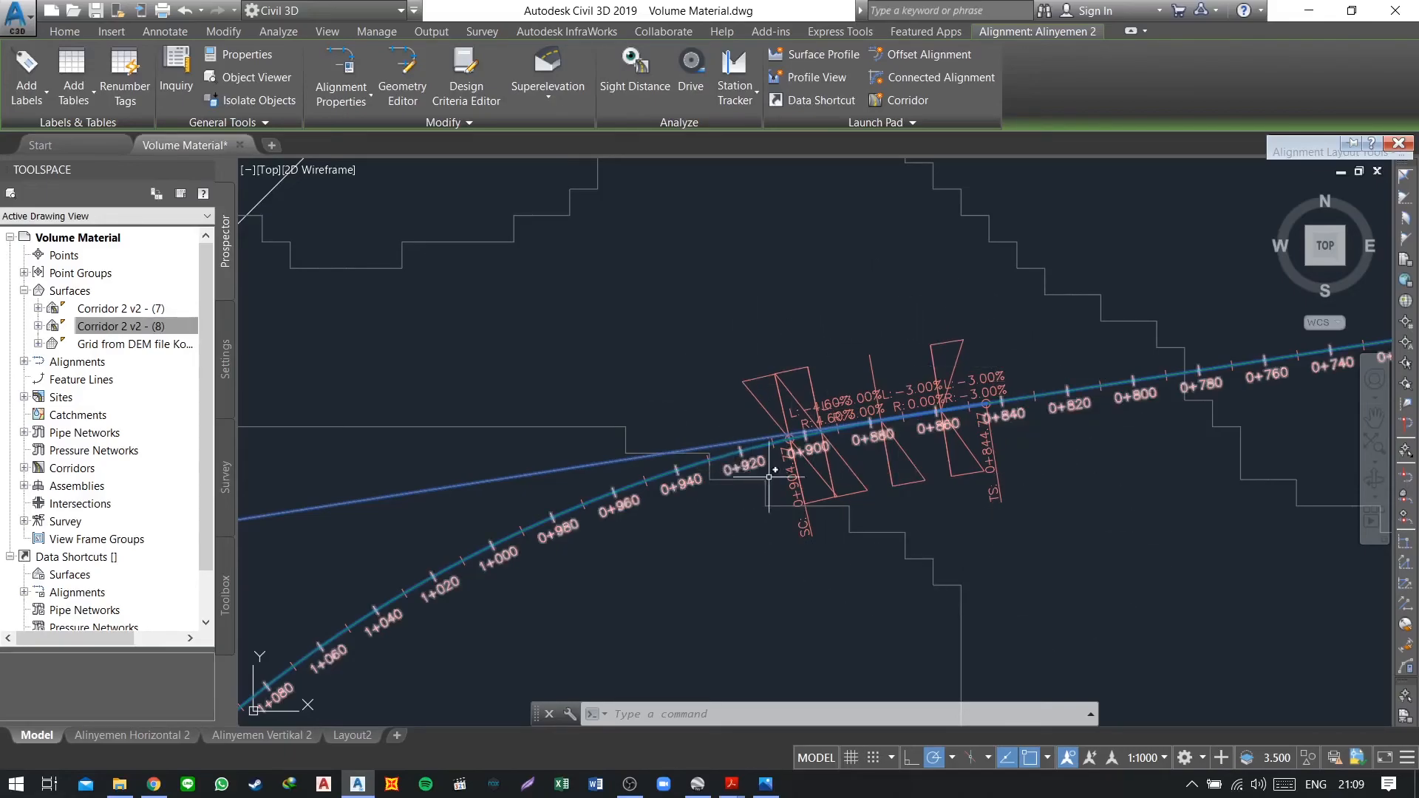
mouse_move(1035, 526)
middle_down()
mouse_move(1000, 498)
mouse_move(633, 469)
mouse_move(666, 473)
middle_up()
key(Escape)
scroll(1020, 490, down, 3)
scroll(666, 473, down, 2)
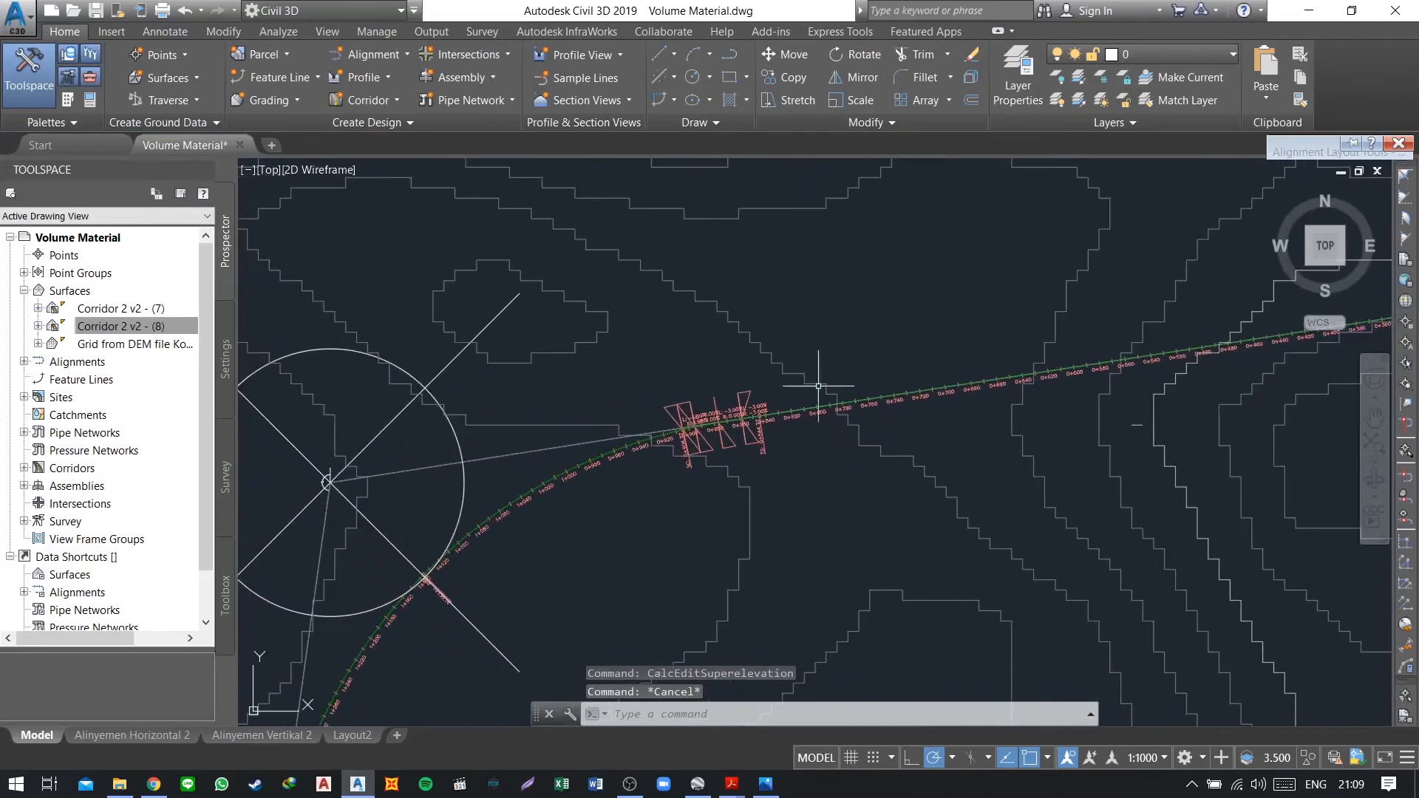
scroll(690, 481, up, 4)
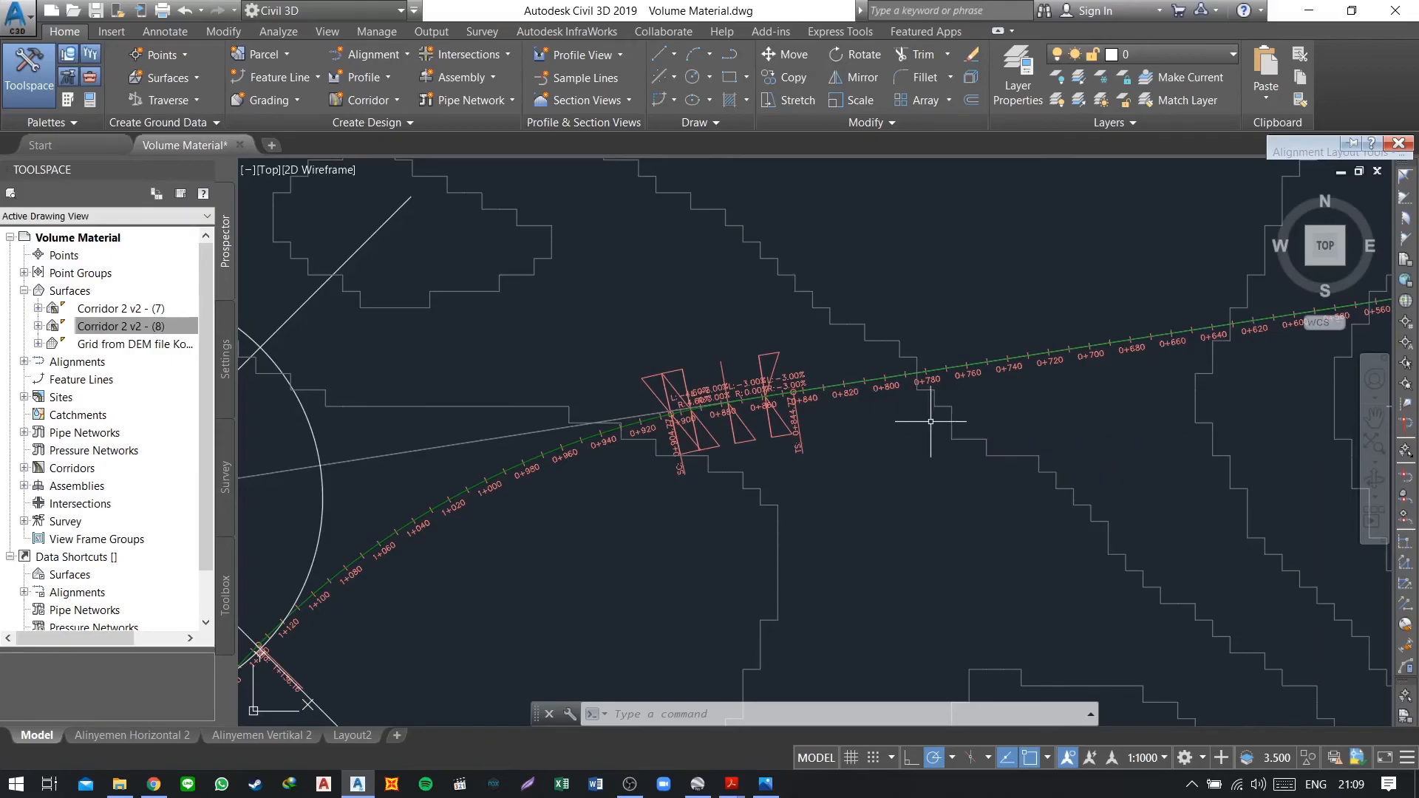
Step: Inspect the superelevation and station labels along the alignment from its start point through both bends to its end point
scroll(964, 418, down, 2)
middle_drag(1233, 411, 908, 511)
scroll(908, 511, down, 2)
middle_drag(1168, 510, 803, 484)
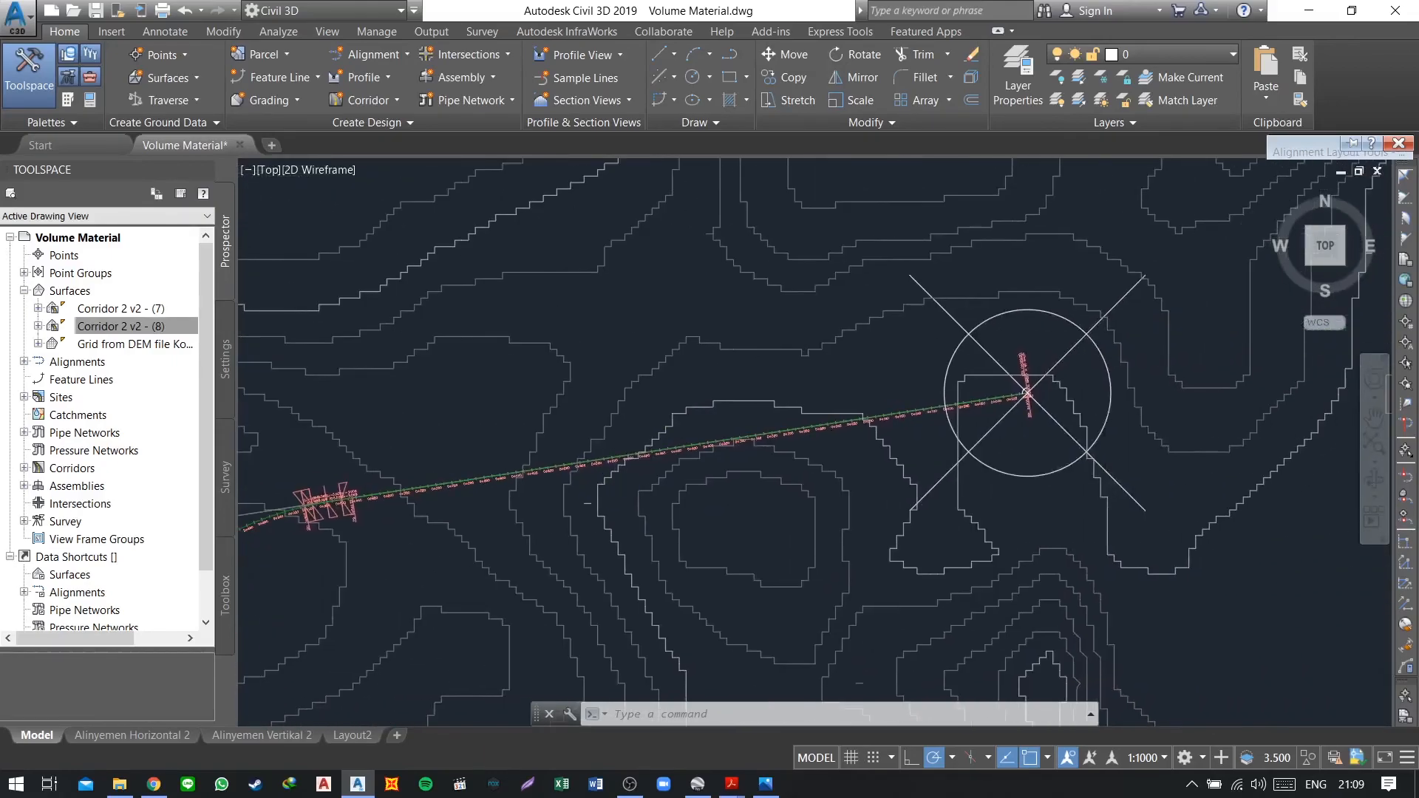
scroll(1003, 404, up, 2)
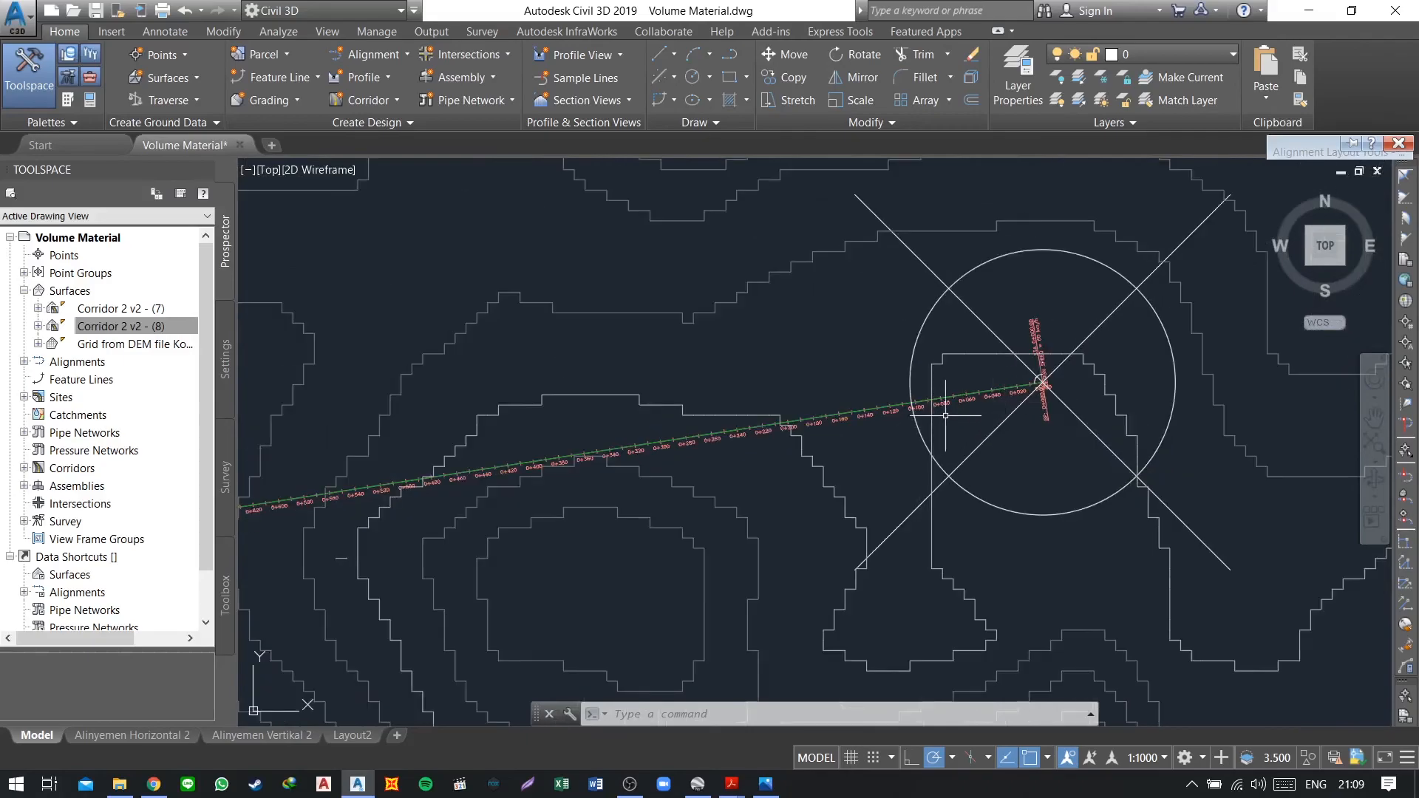
mouse_move(716, 474)
middle_down()
mouse_move(1010, 418)
mouse_move(871, 465)
mouse_move(1105, 416)
middle_up()
middle_drag(629, 512, 908, 370)
middle_drag(732, 563, 840, 336)
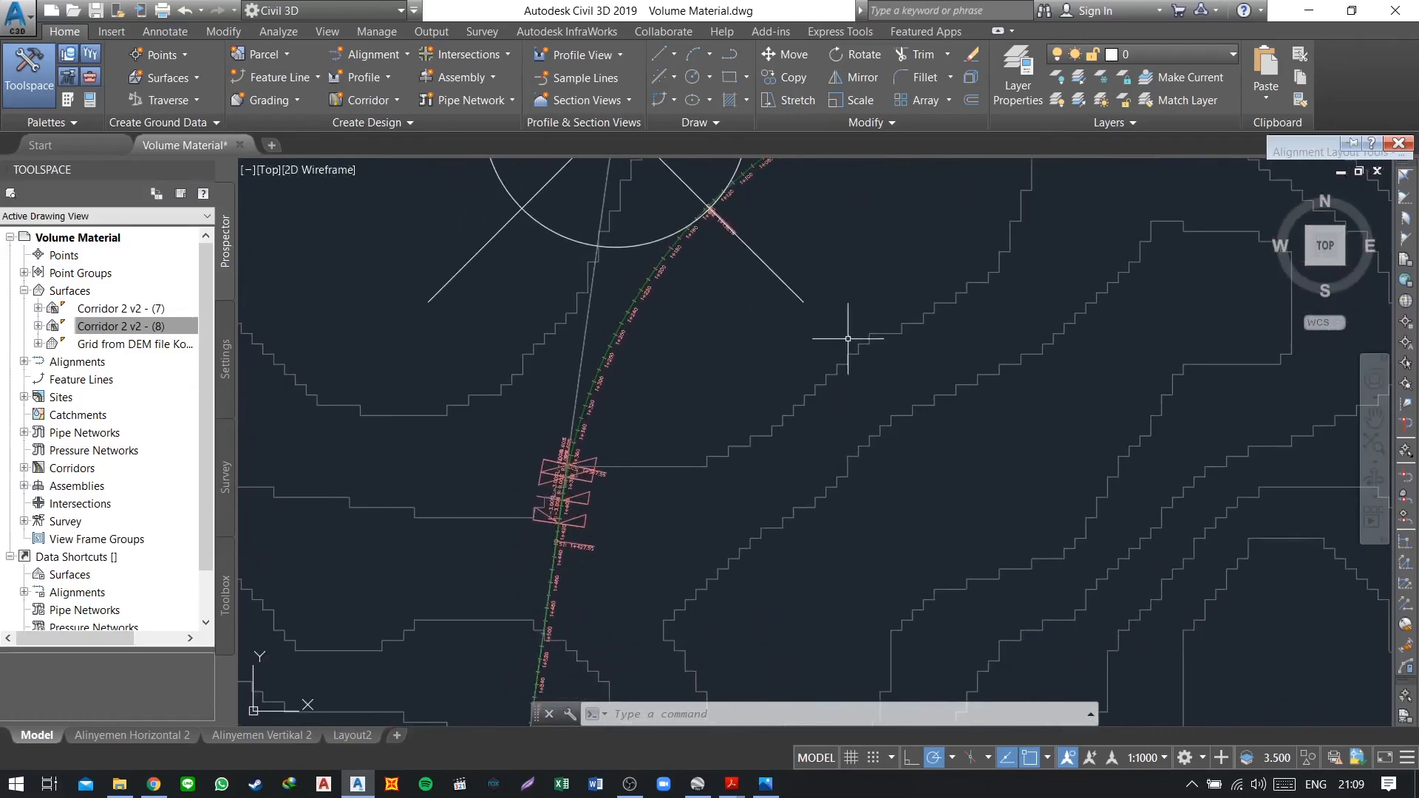
mouse_move(729, 579)
middle_down()
mouse_move(781, 348)
mouse_move(725, 498)
mouse_move(747, 320)
middle_up()
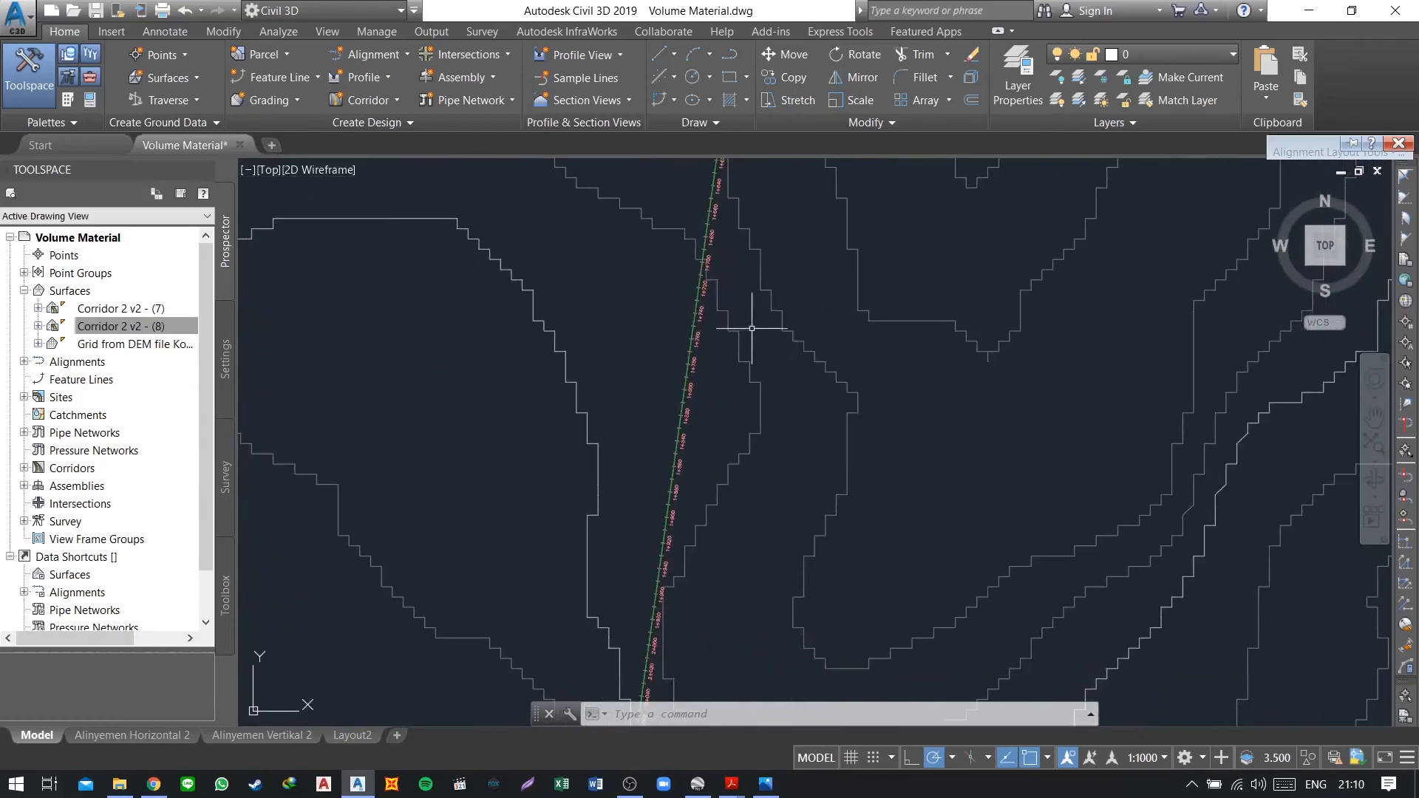
middle_drag(728, 543, 782, 312)
mouse_move(739, 567)
middle_down()
mouse_move(823, 256)
mouse_move(925, 318)
middle_up()
mouse_move(679, 543)
middle_down()
mouse_move(761, 470)
mouse_move(992, 334)
middle_up()
middle_drag(734, 538, 970, 342)
middle_drag(657, 529, 957, 352)
drag(958, 351, 1007, 324)
Step: Review the complete alignment with its two bends over the terrain contours
scroll(1024, 318, down, 6)
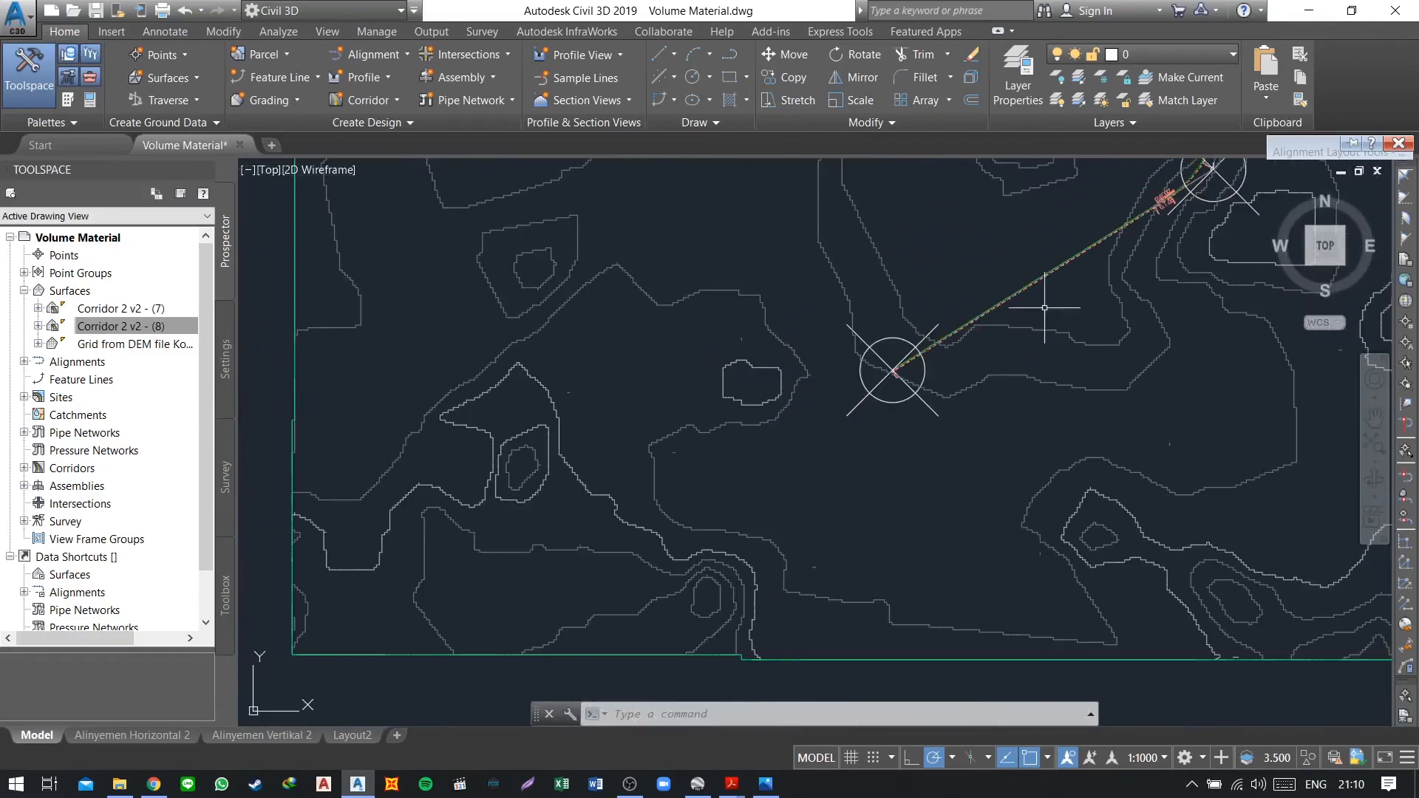
middle_drag(1045, 309, 531, 578)
middle_drag(769, 375, 665, 593)
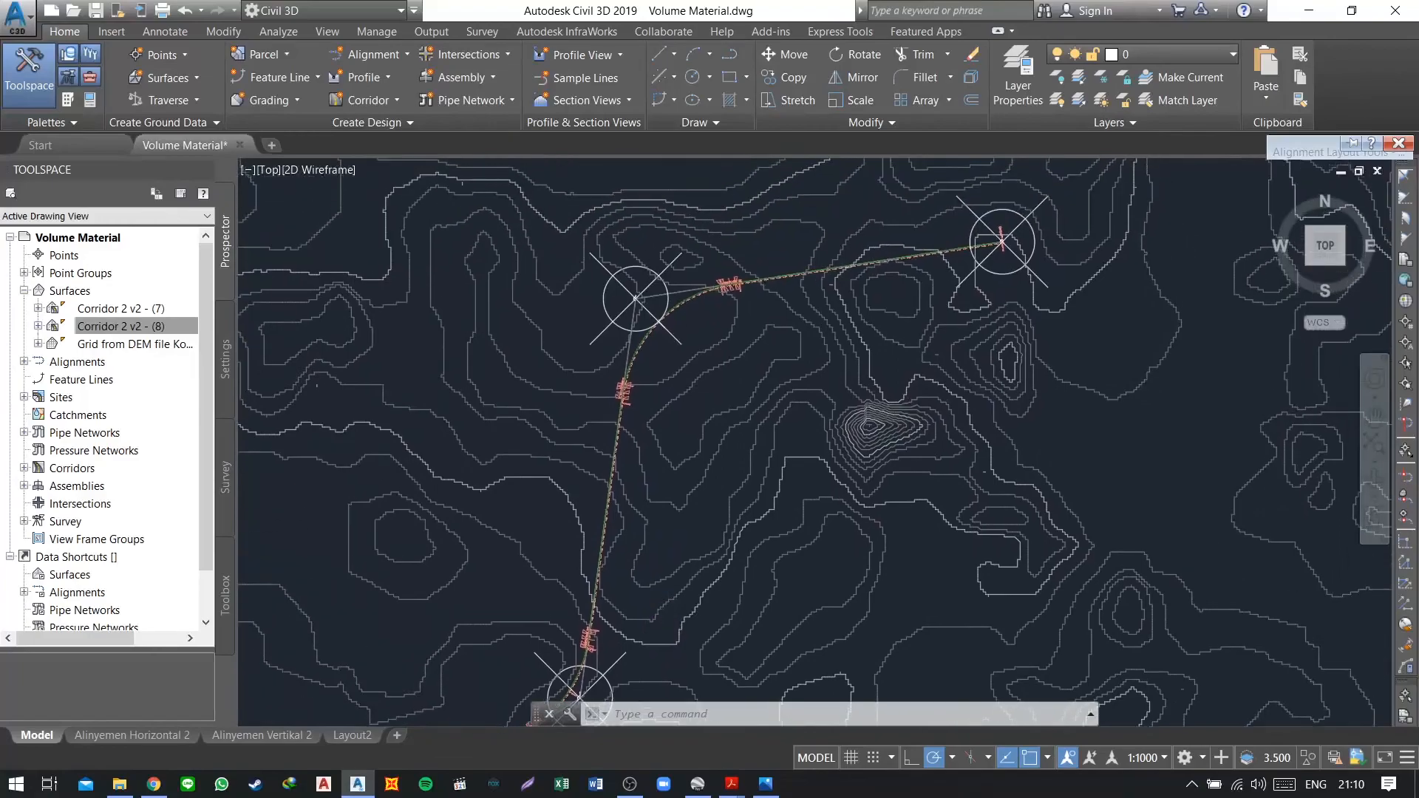
middle_drag(720, 425, 782, 380)
scroll(787, 379, down, 2)
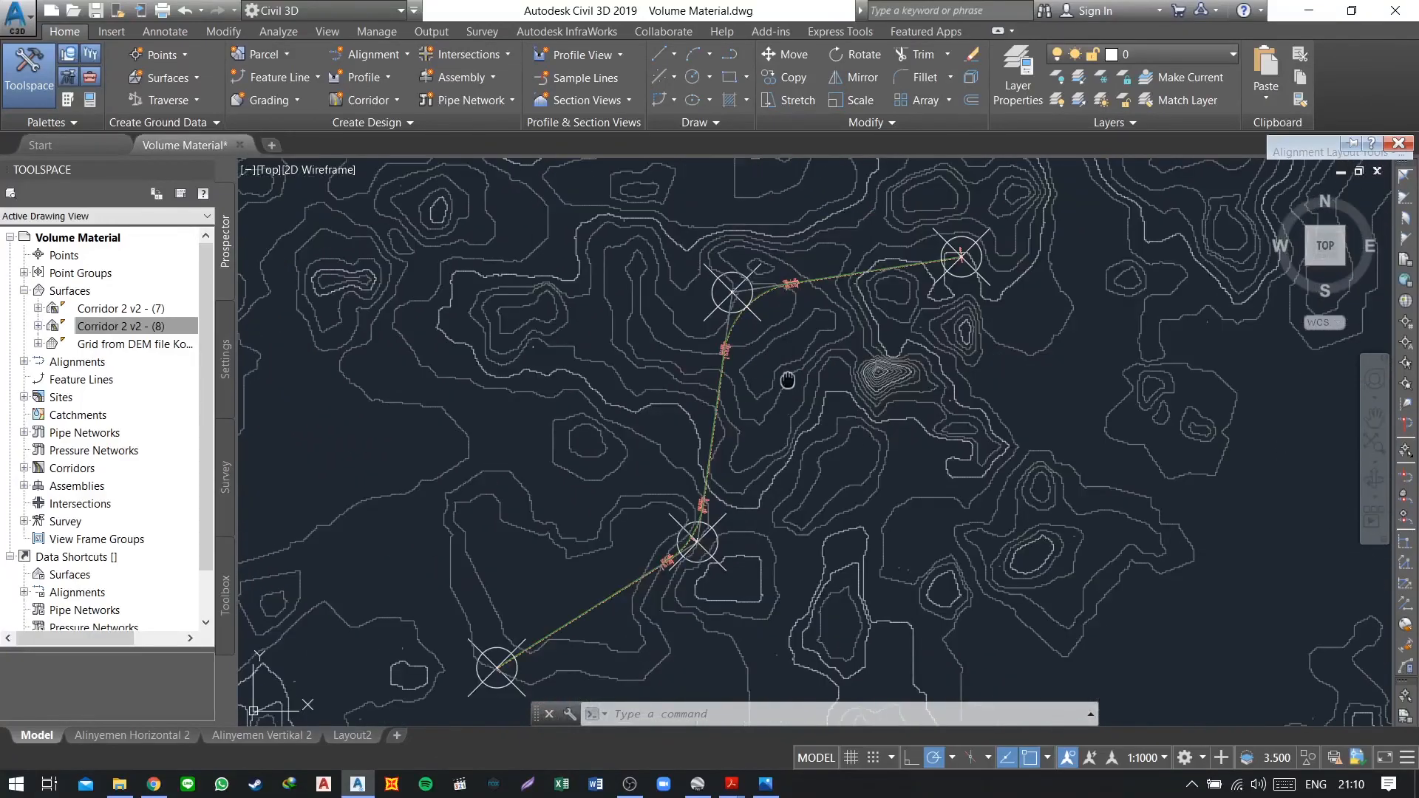